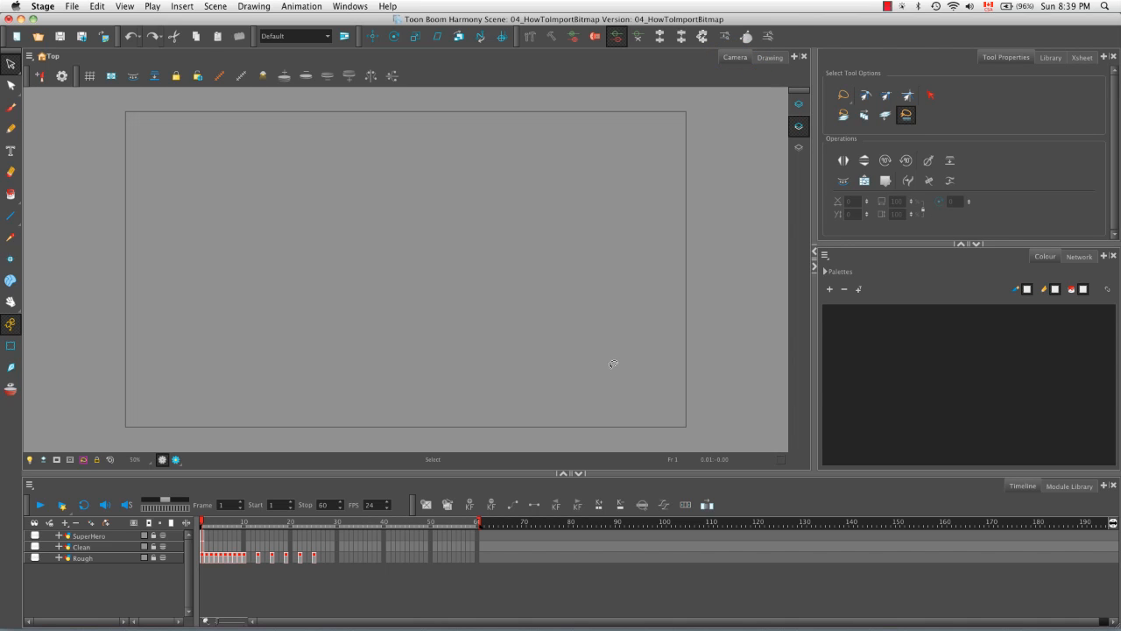
click(72, 7)
mouse_move(81, 132)
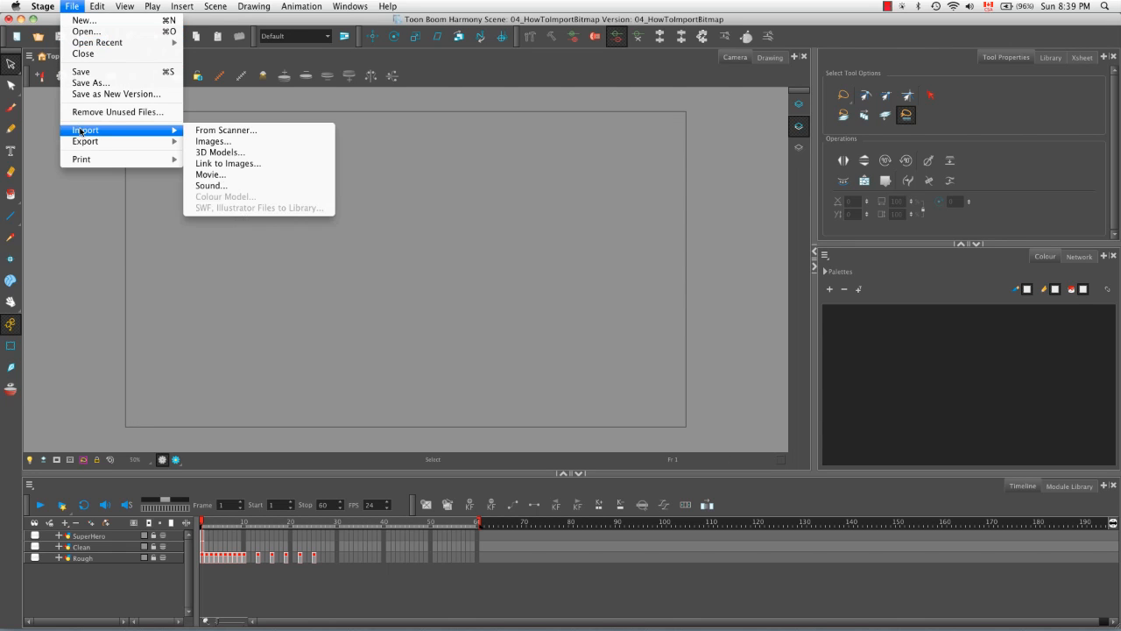
click(266, 143)
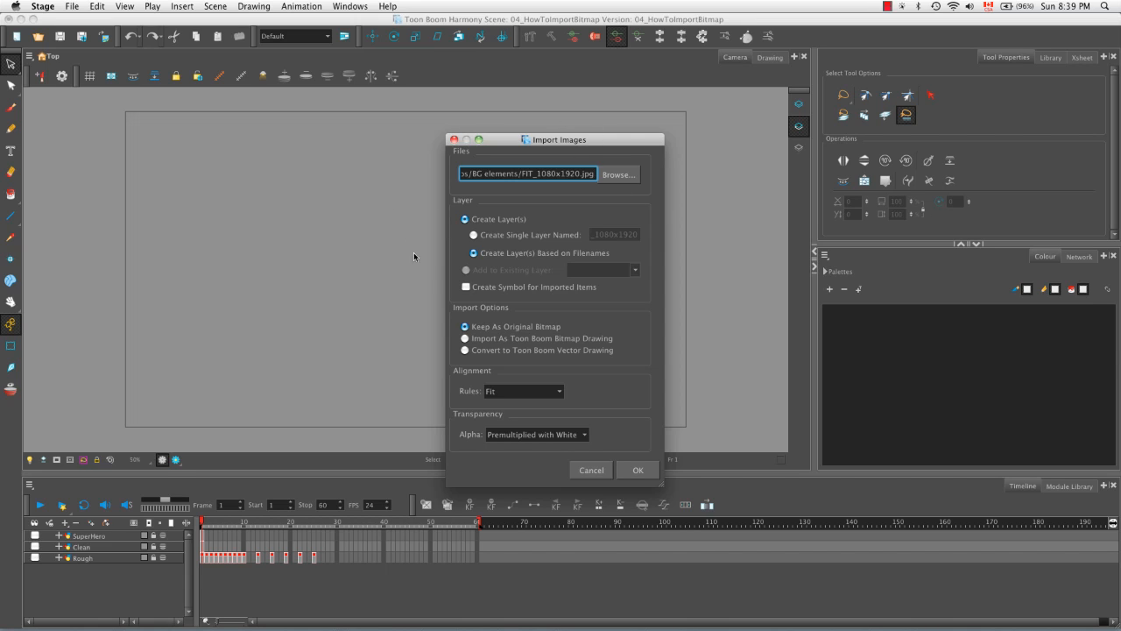
click(602, 473)
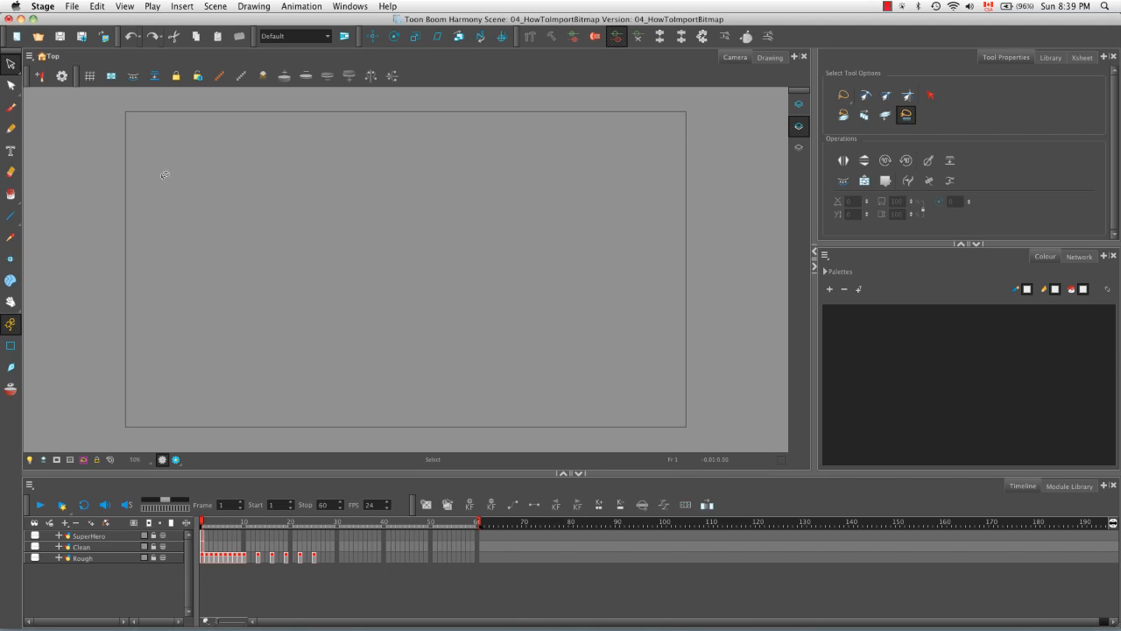
- Start an image import and choose FIT_1080x1920.jpg from the BG elements folder
click(105, 38)
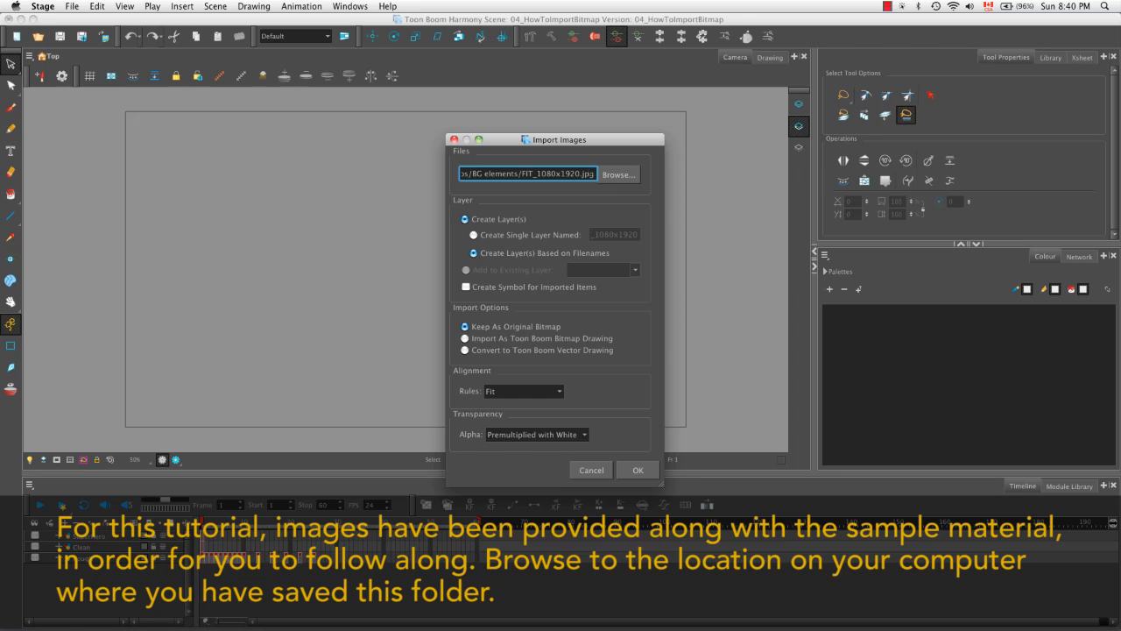
click(620, 176)
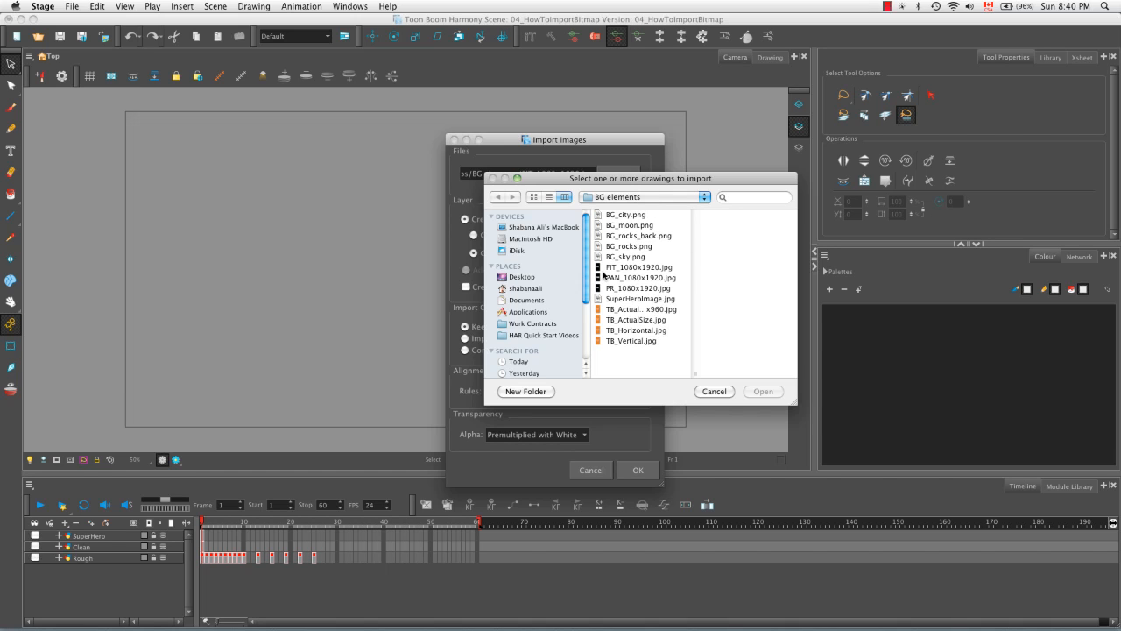
click(662, 271)
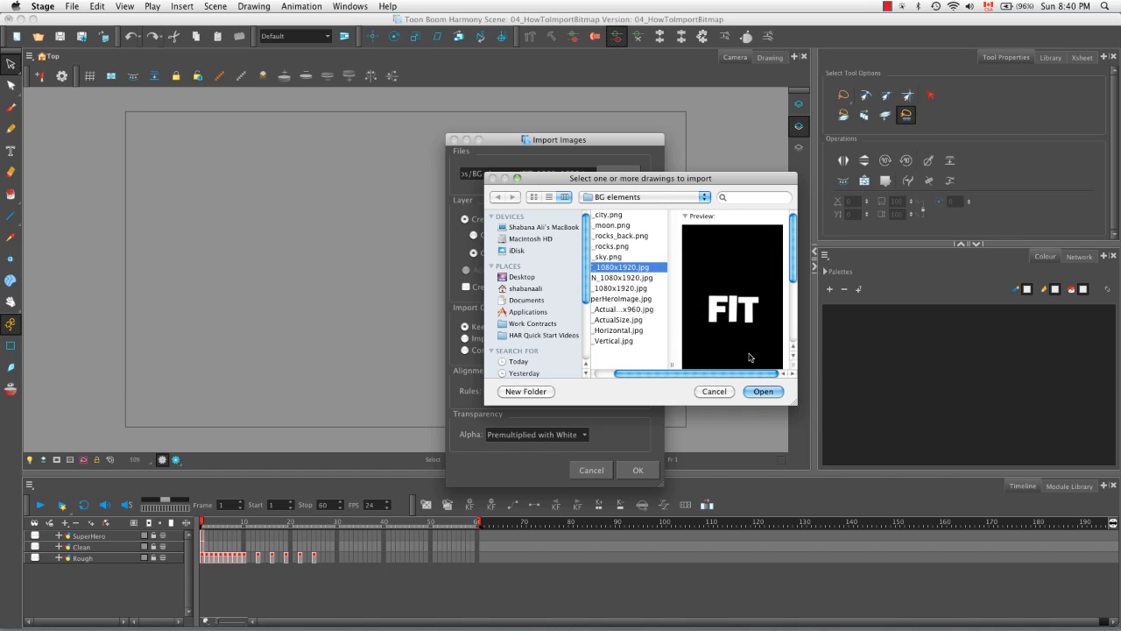
click(763, 391)
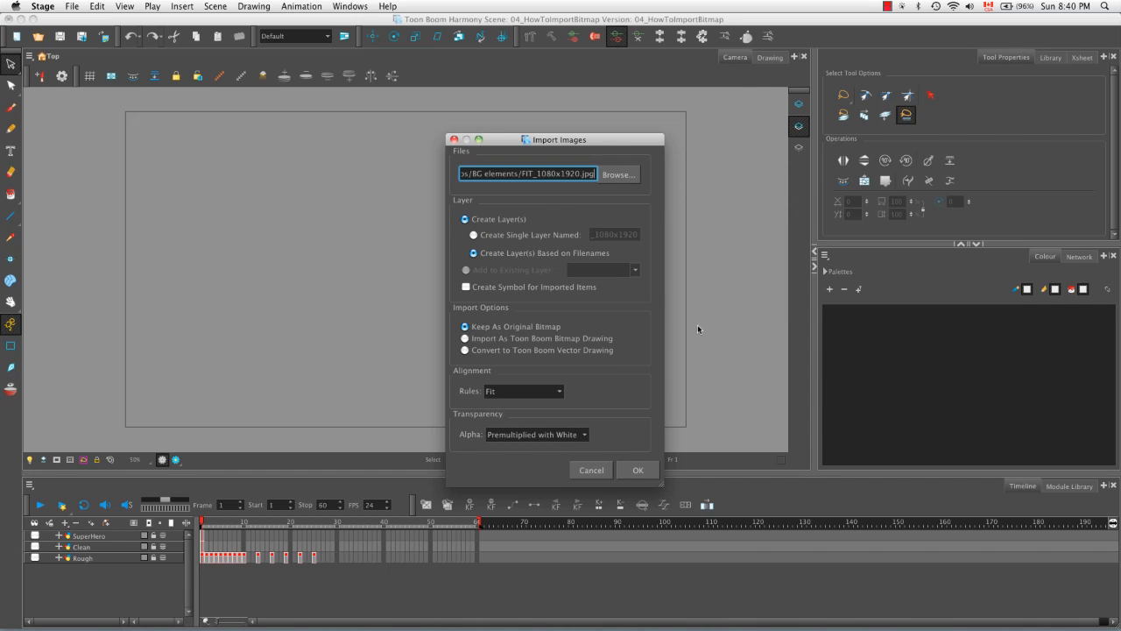
- Try naming the single import layer FIT, return to filename-based layers, and cancel the import
click(475, 236)
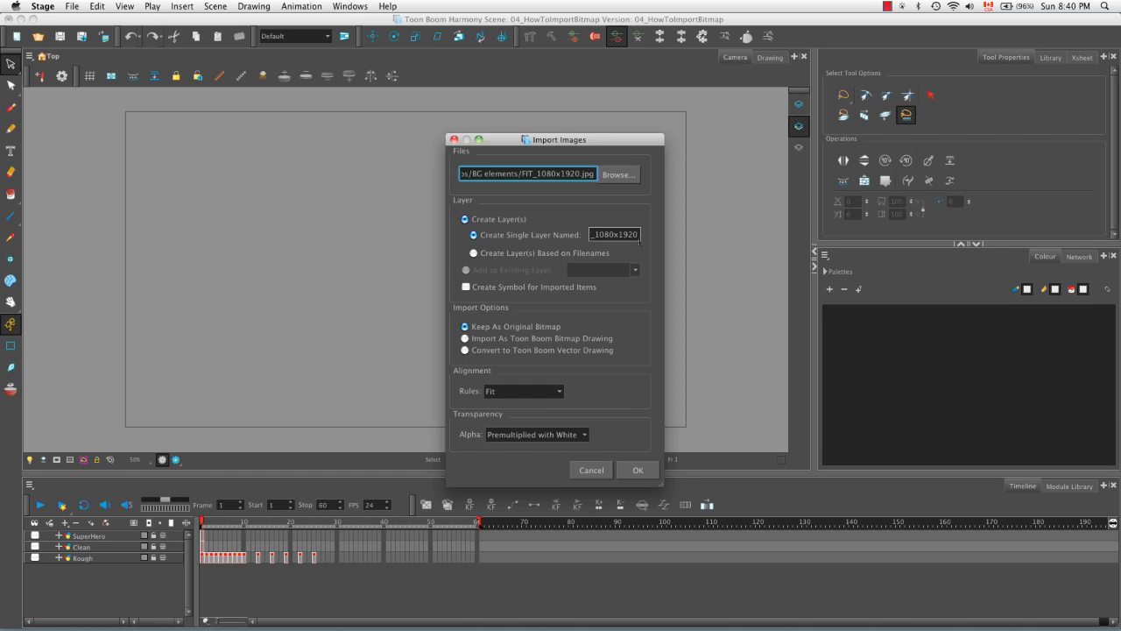
drag(640, 234, 598, 234)
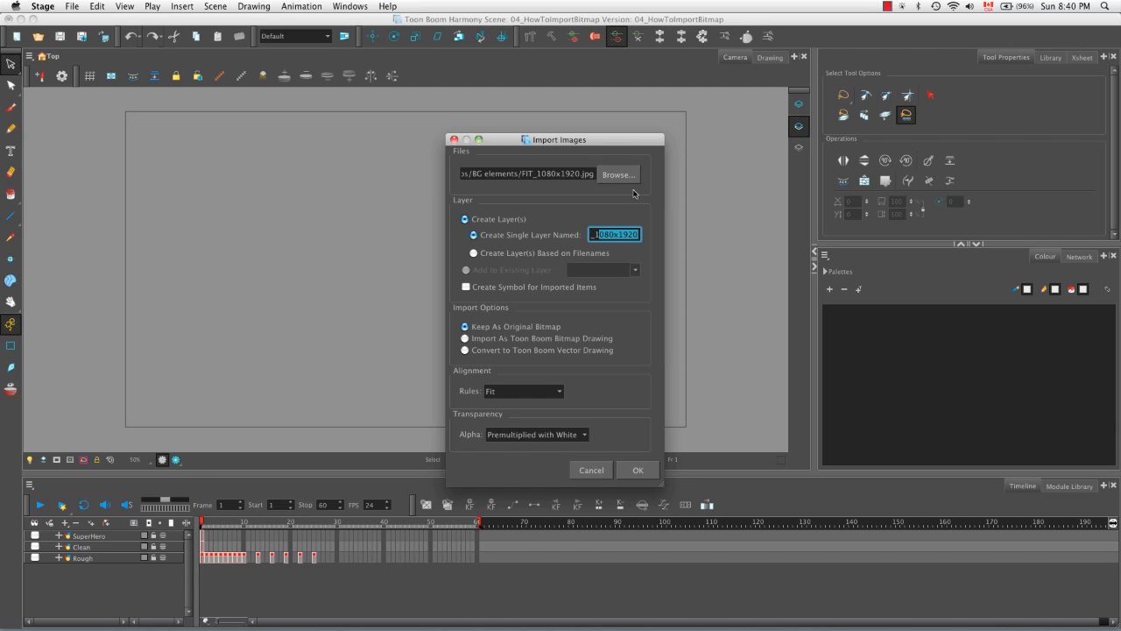
key(BackSpace)
click(474, 254)
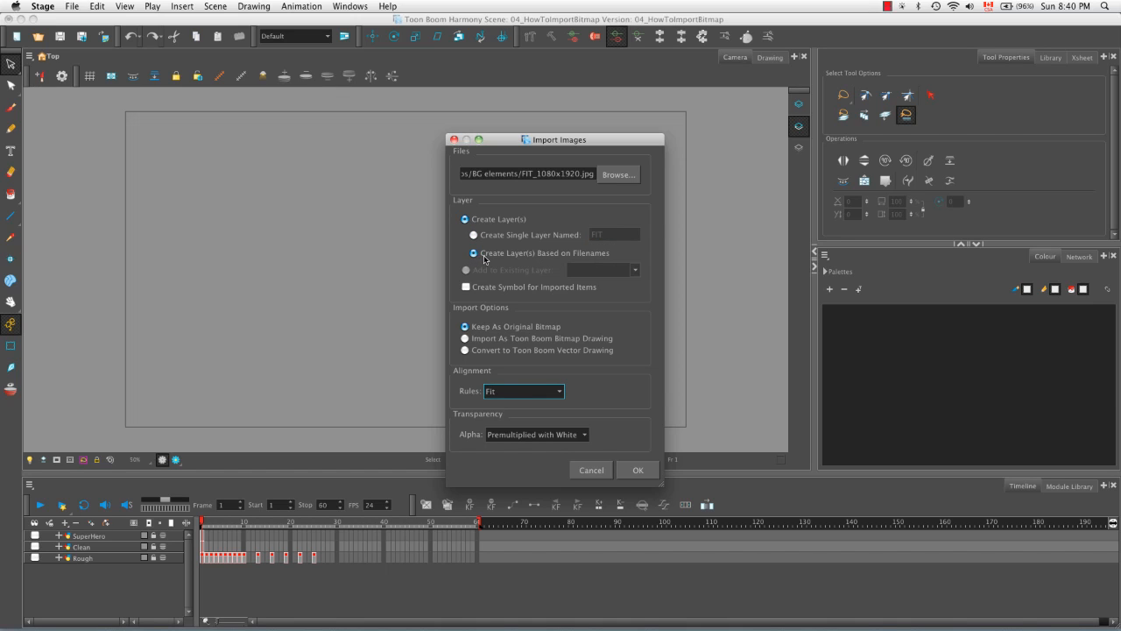
click(474, 235)
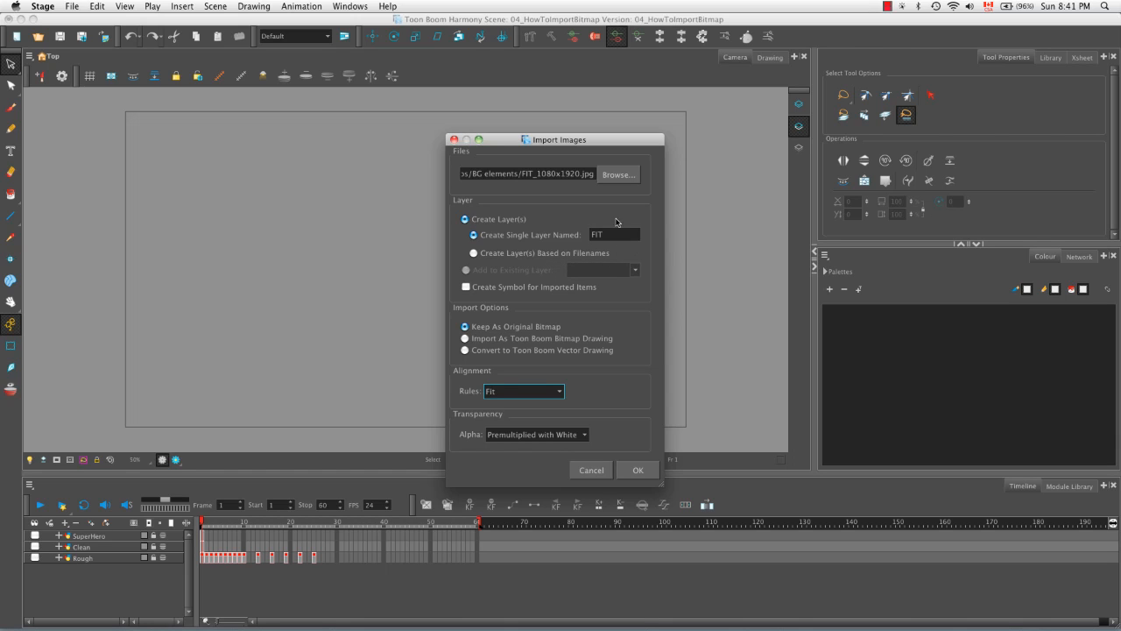
click(474, 253)
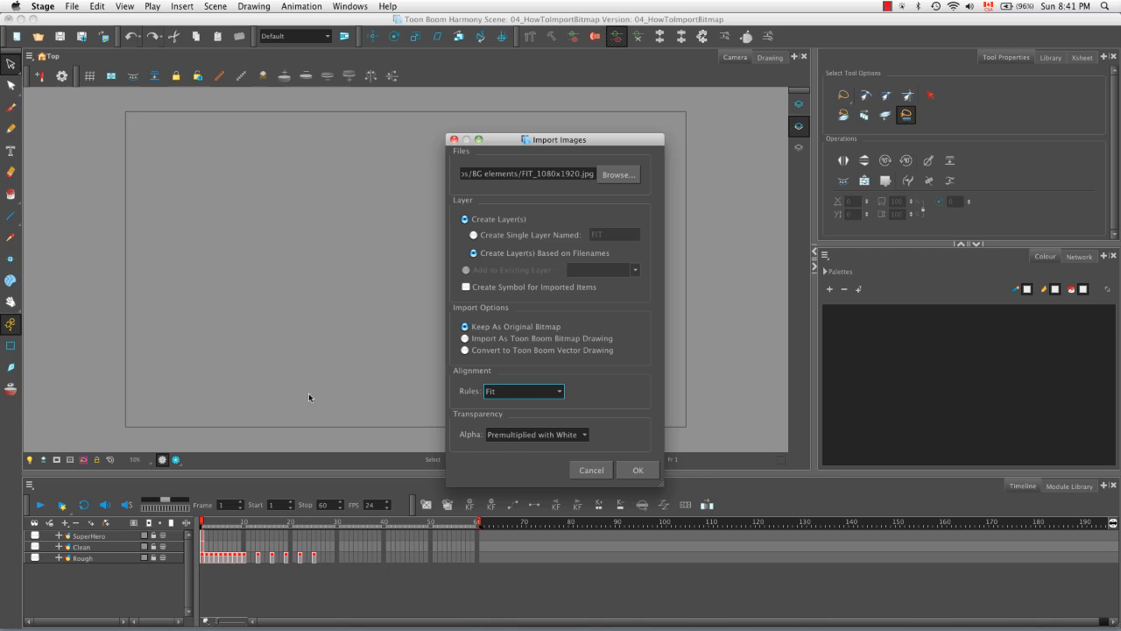
click(590, 470)
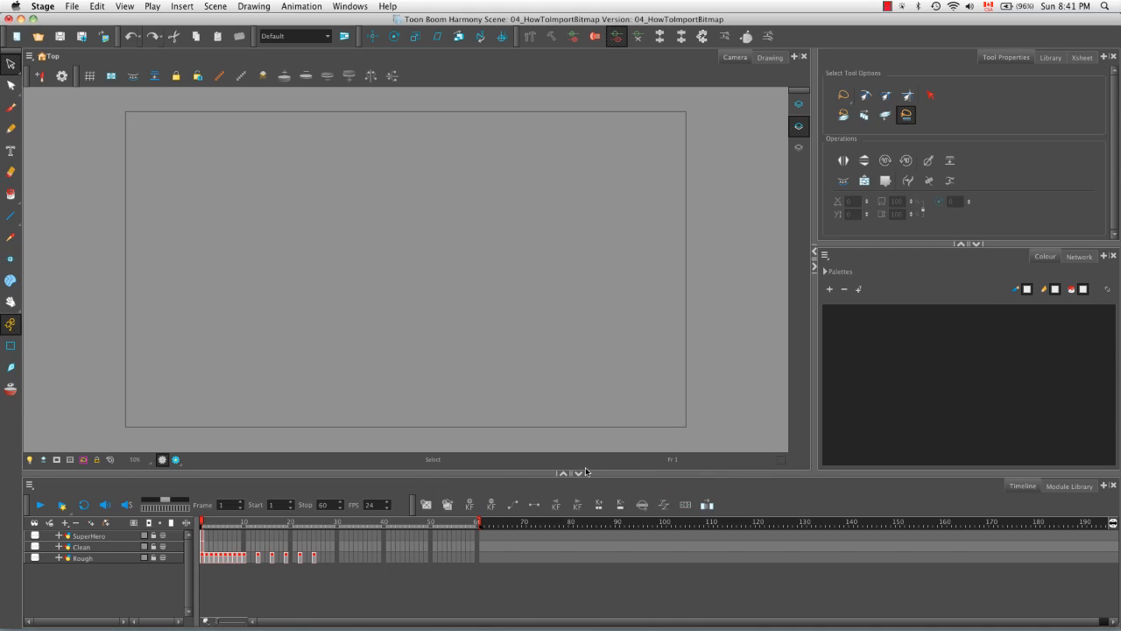
- Show the SuperHero, Clean and Rough layers, and lock the Rough layer
click(36, 535)
click(36, 546)
click(36, 557)
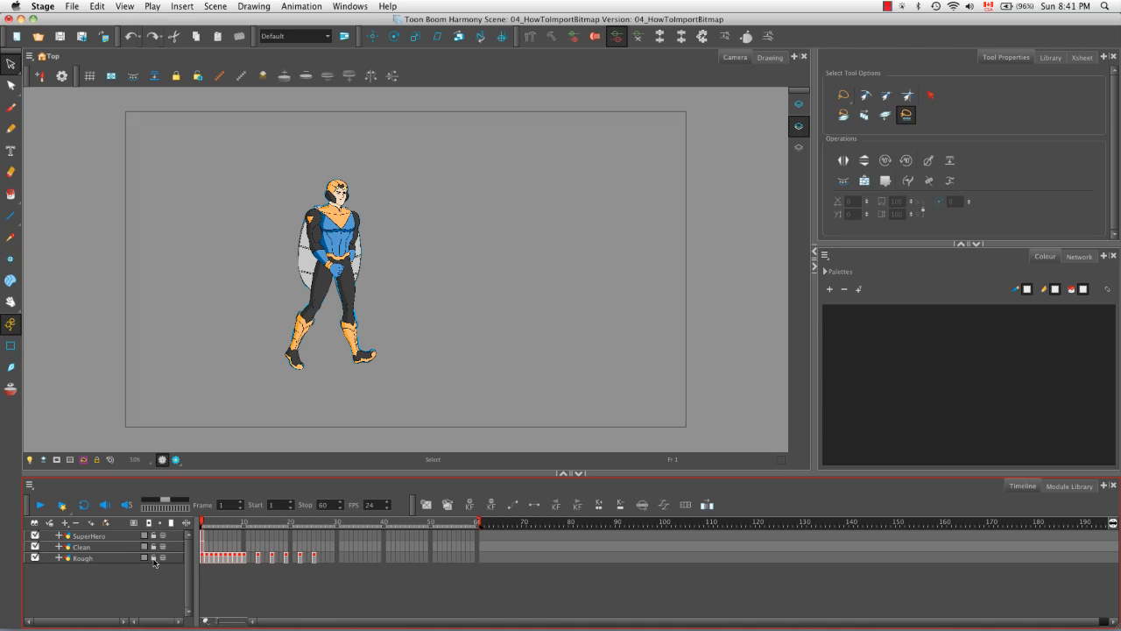
click(153, 558)
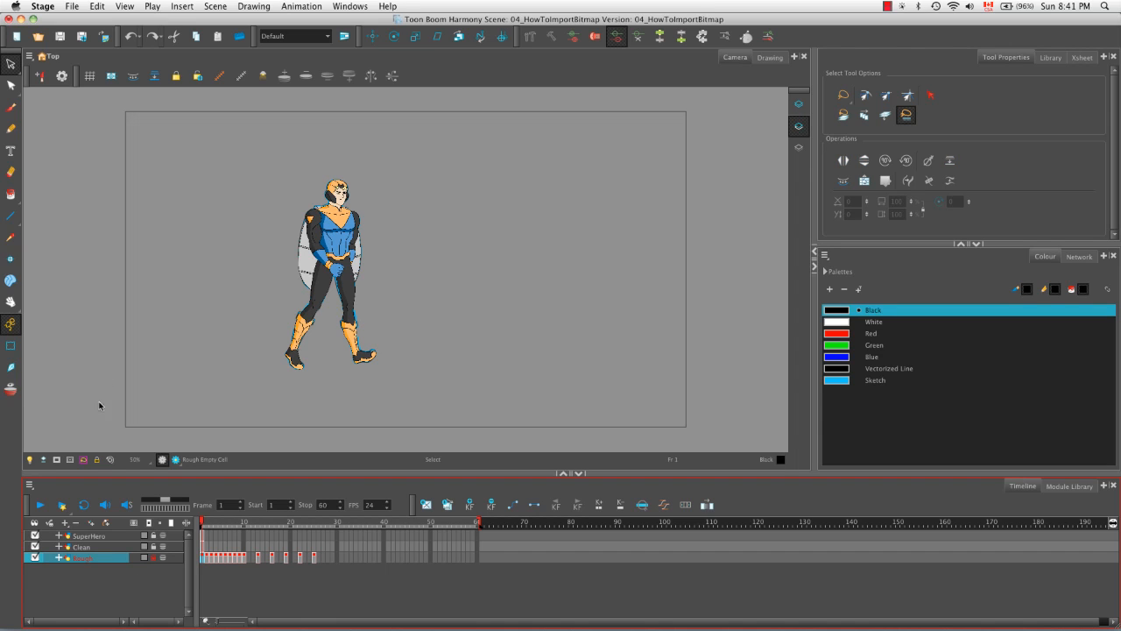
- Start an image import and examine the symbol creation option and the existing layers offered for an original bitmap
click(103, 39)
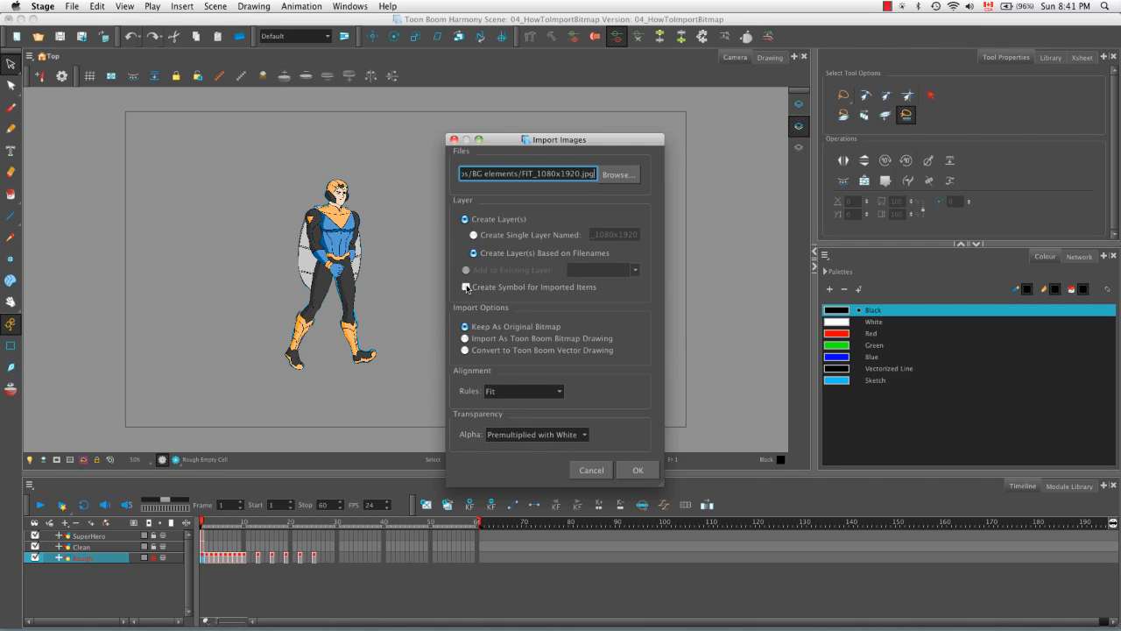
click(467, 287)
click(466, 271)
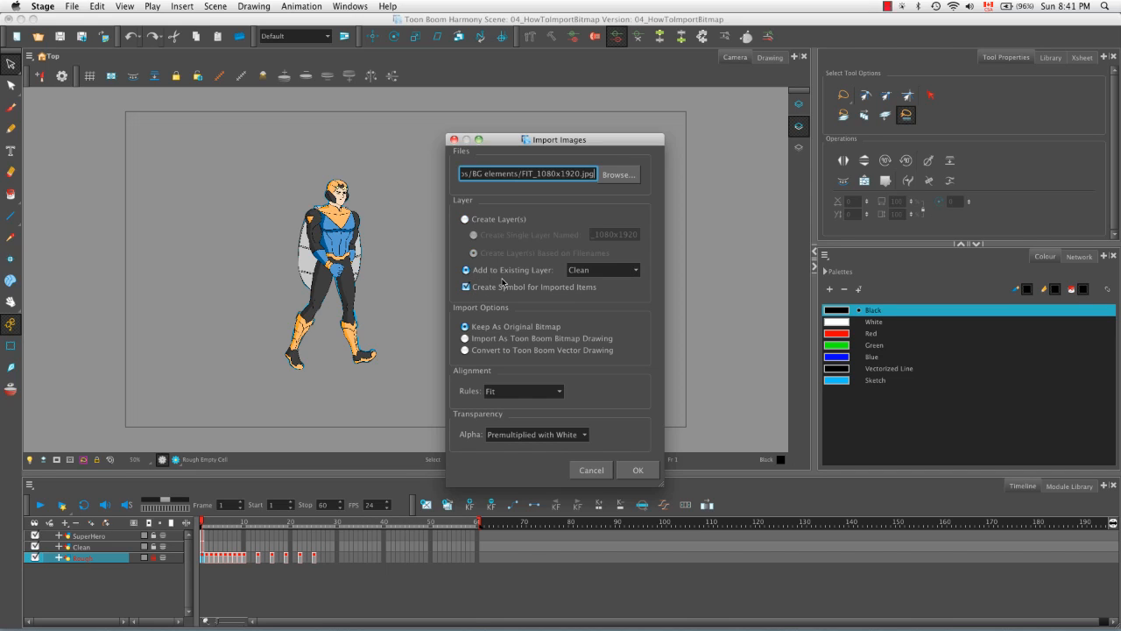
click(637, 272)
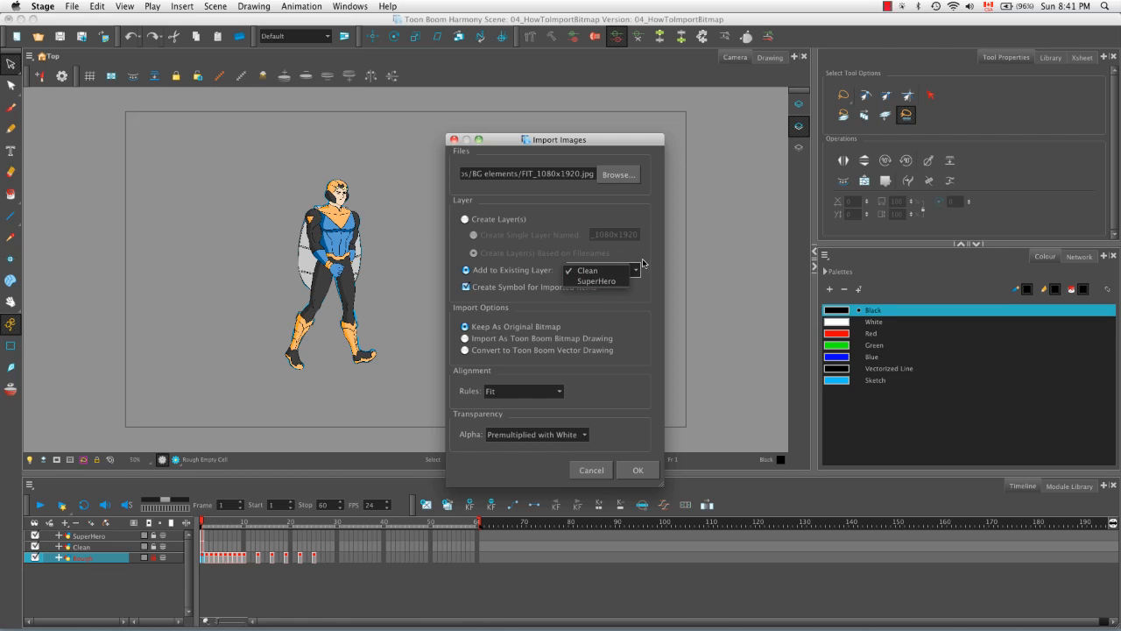
click(643, 262)
click(467, 288)
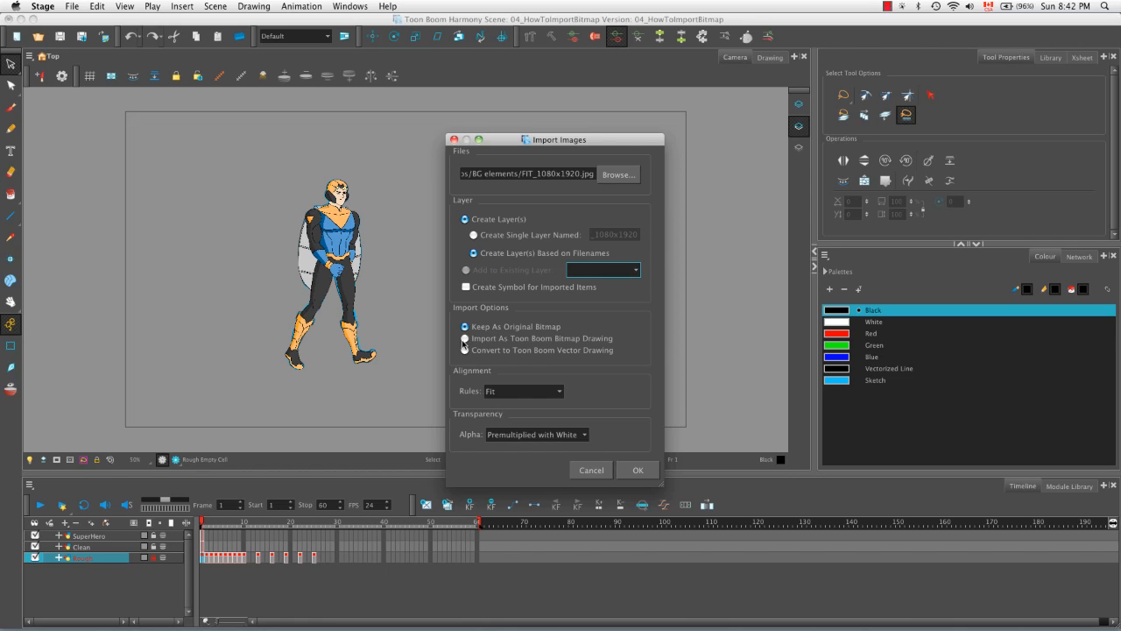
- Set the image to import as a Toon Boom bitmap drawing added to the existing Clean layer
click(465, 340)
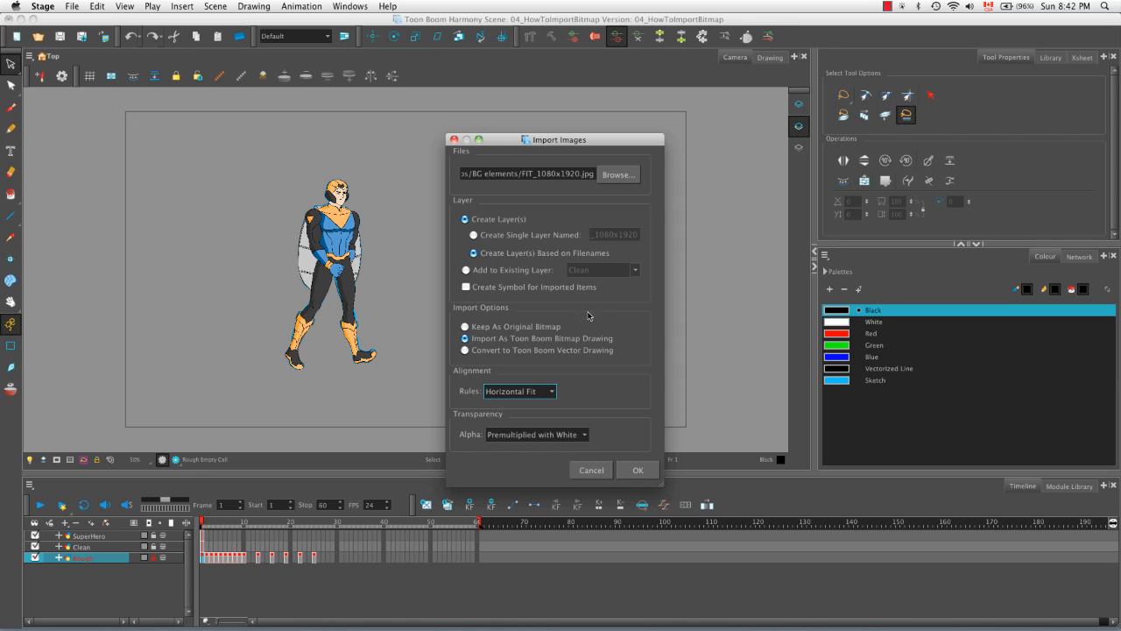
click(466, 273)
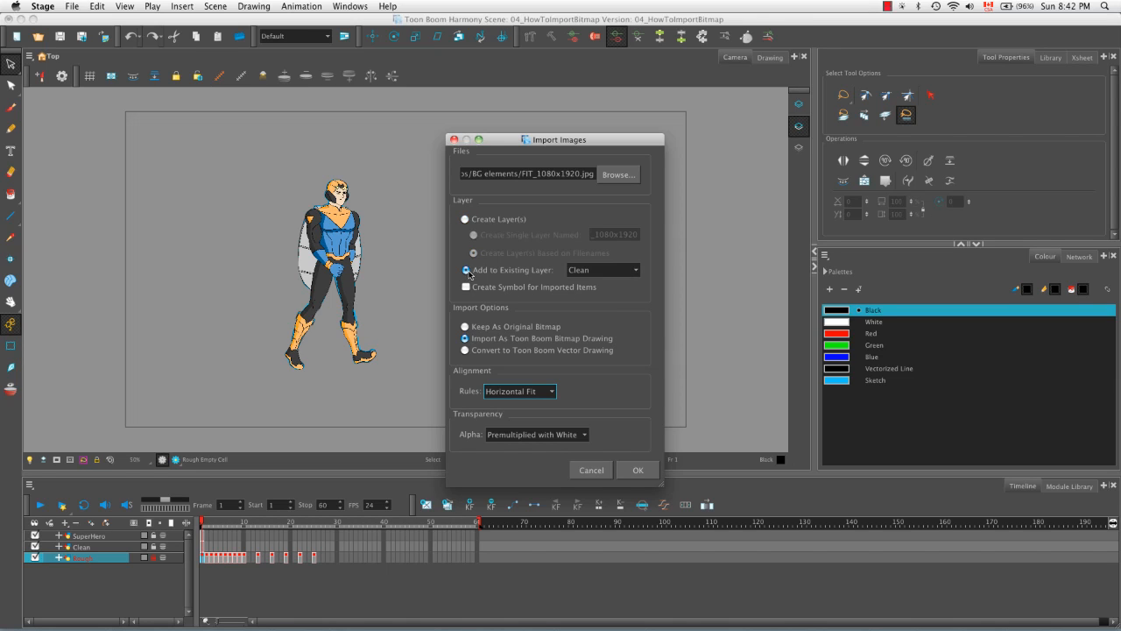
click(636, 273)
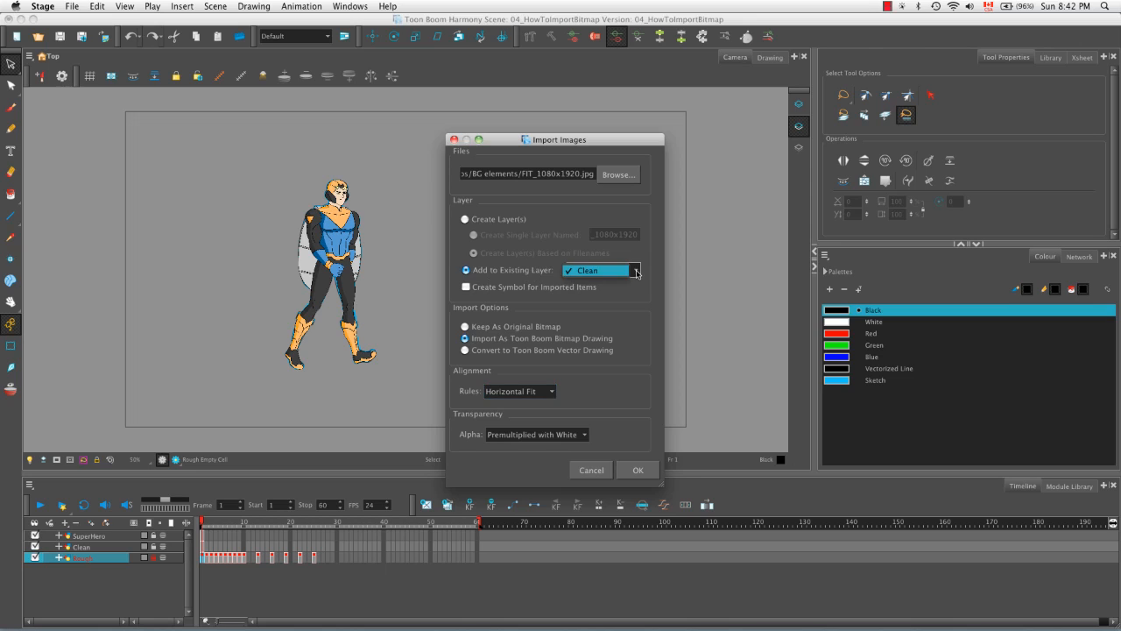
click(627, 299)
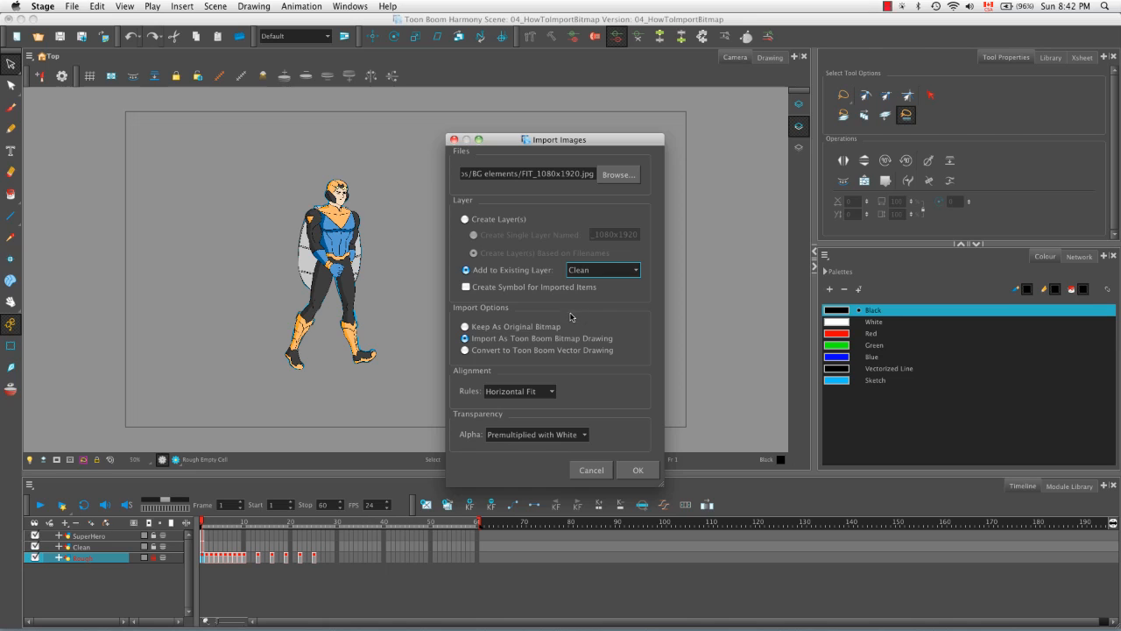
- Set the image to convert to a Toon Boom vector drawing added to the existing SuperHero layer
click(468, 351)
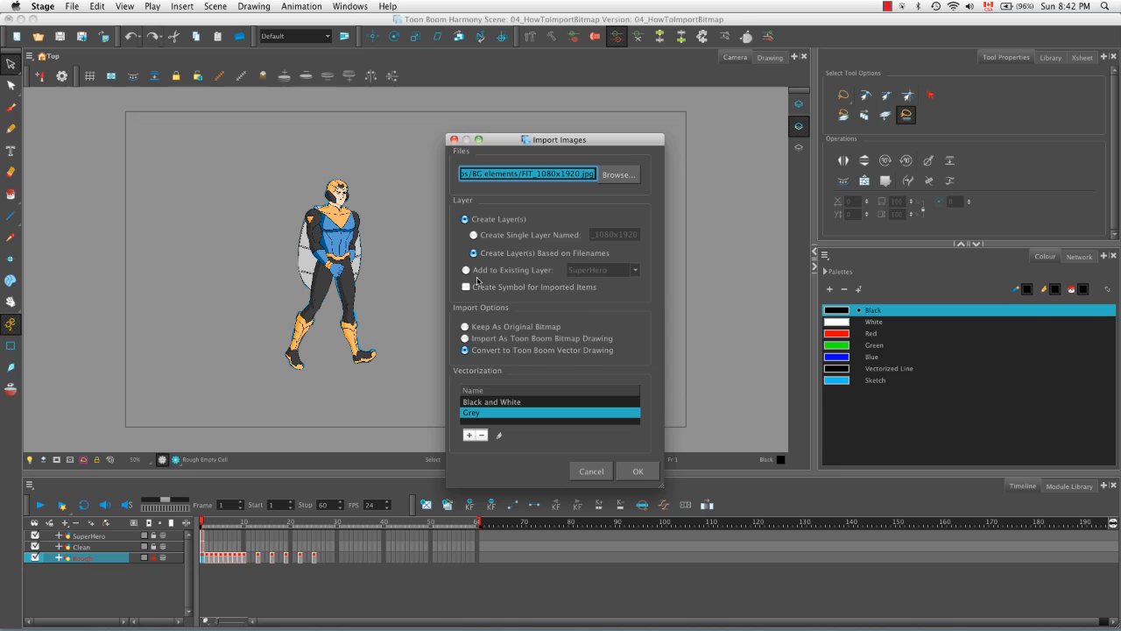
click(466, 271)
click(626, 270)
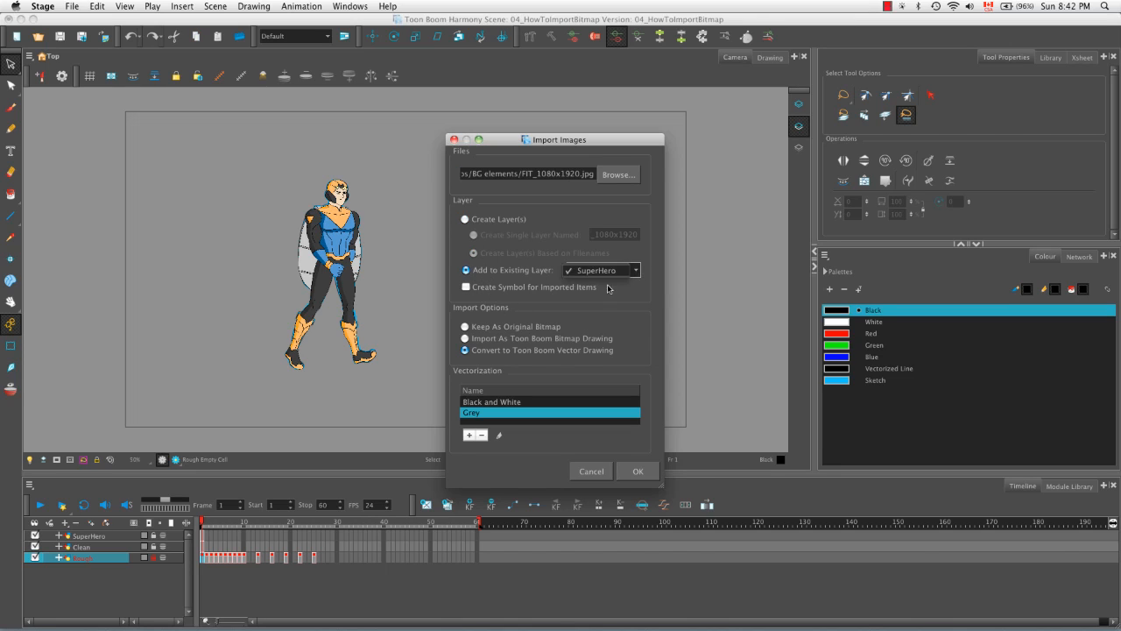
click(635, 296)
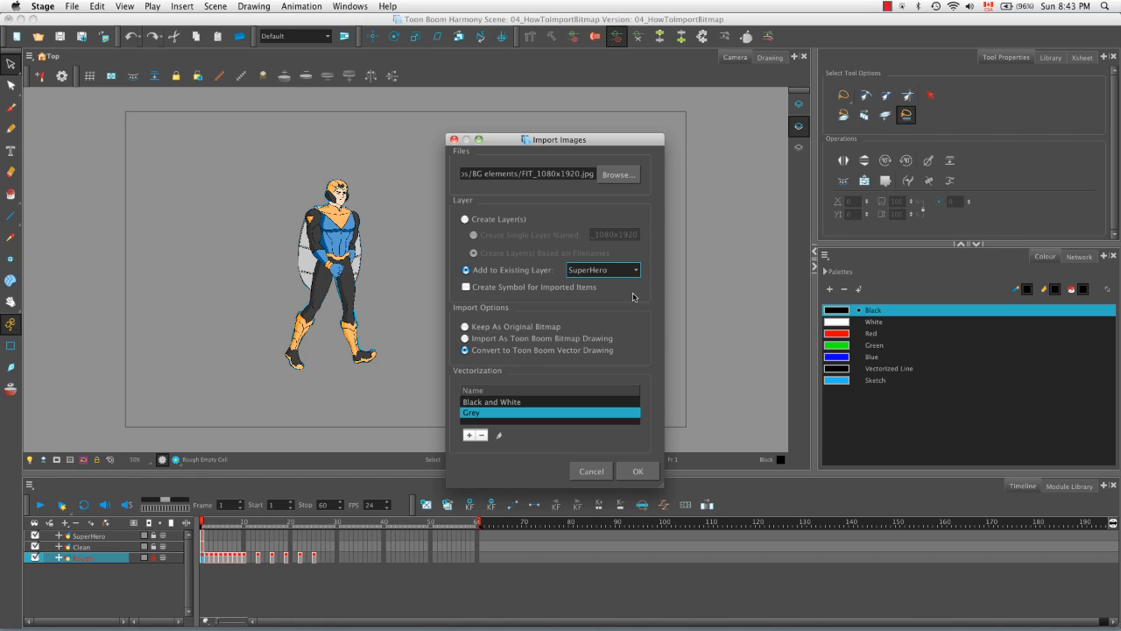
- Import FIT_1080x1920.jpg as an original bitmap with Fit alignment, creating a new layer based on its filename
click(465, 219)
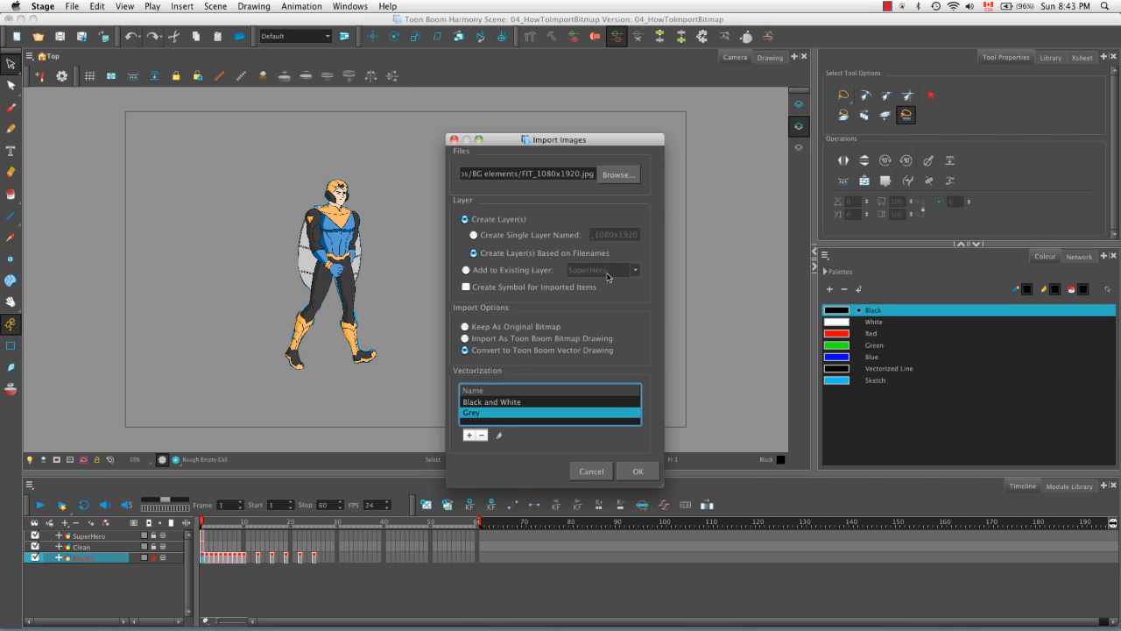
click(465, 327)
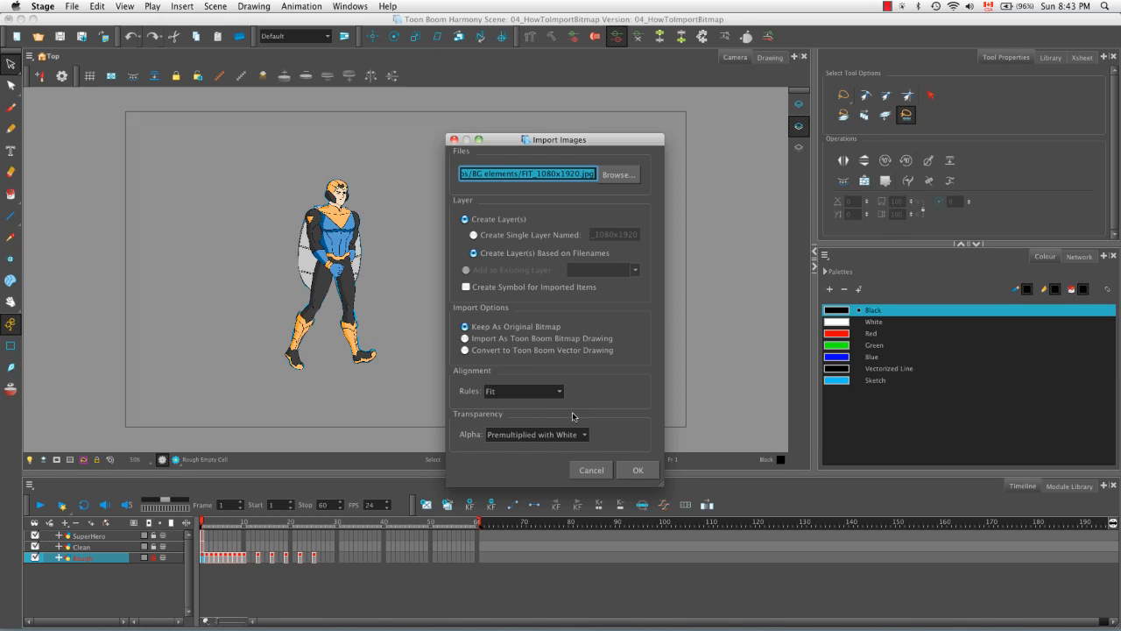
click(643, 468)
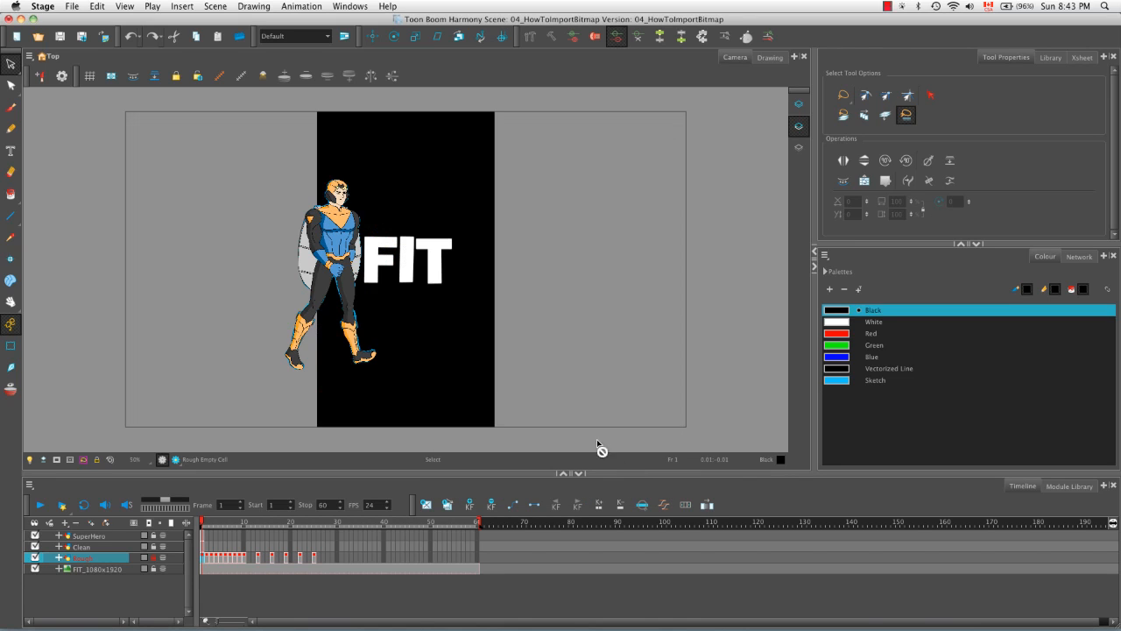
- Hide the Rough, Clean and SuperHero layers, and select the FIT_1080x1920 layer
click(36, 546)
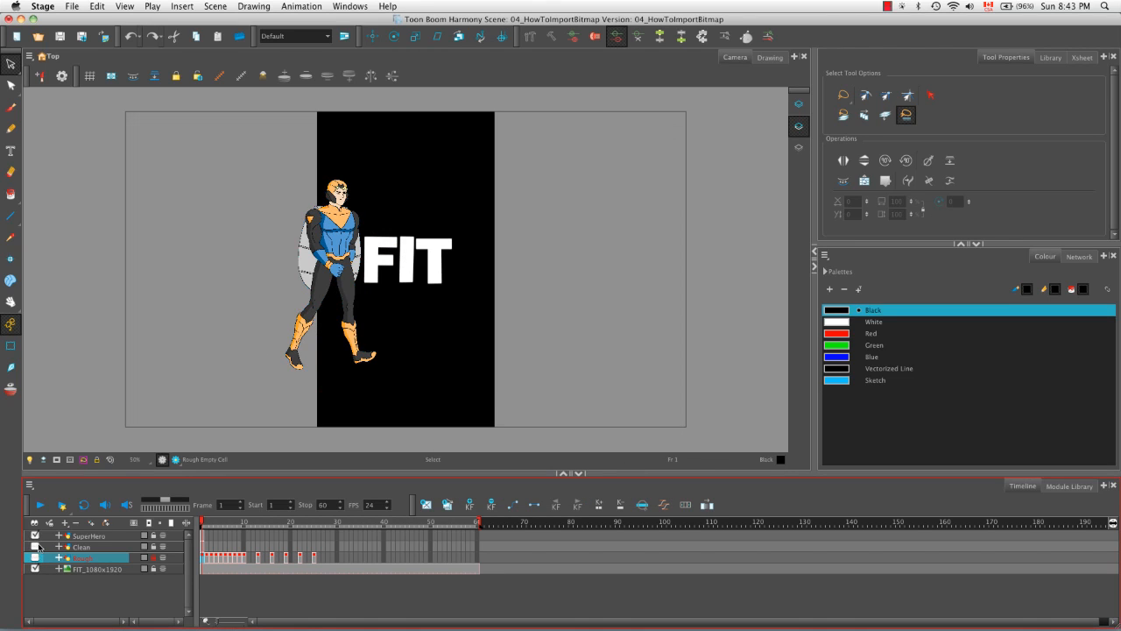
click(36, 535)
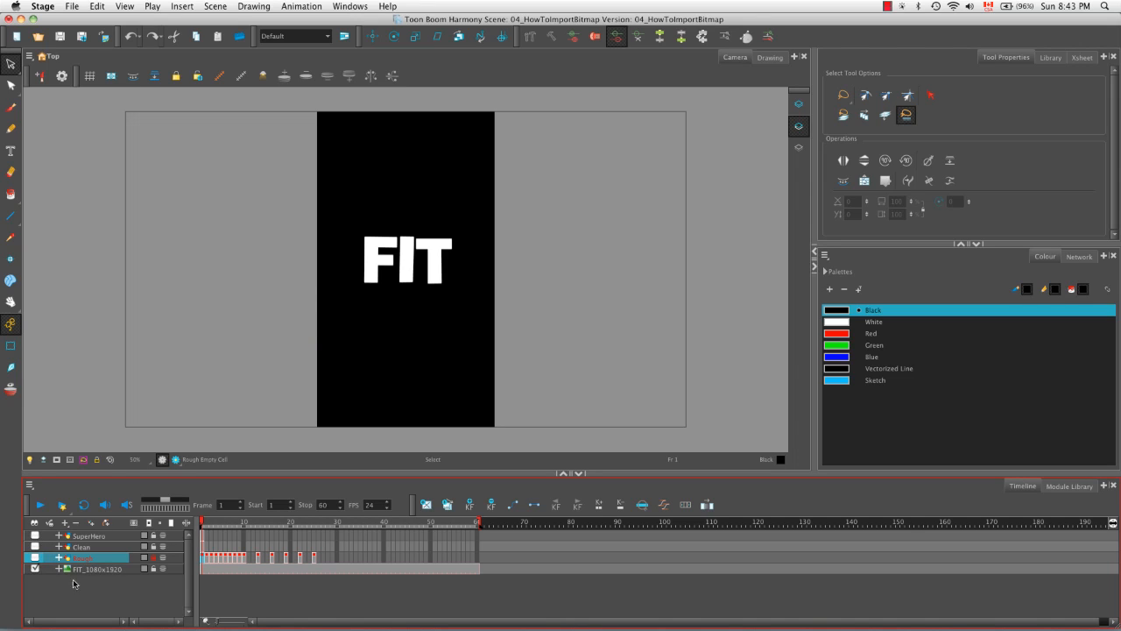
click(135, 572)
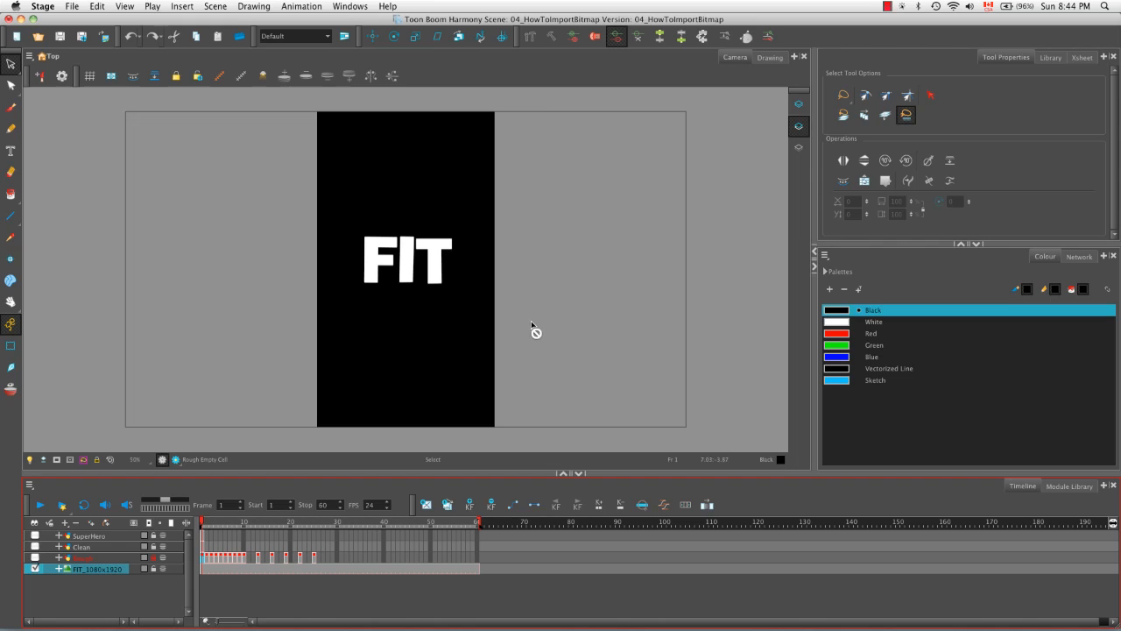
- Choose the Sketch colour with the Brush tool, and select the FIT bitmap using the Transform tool
click(419, 182)
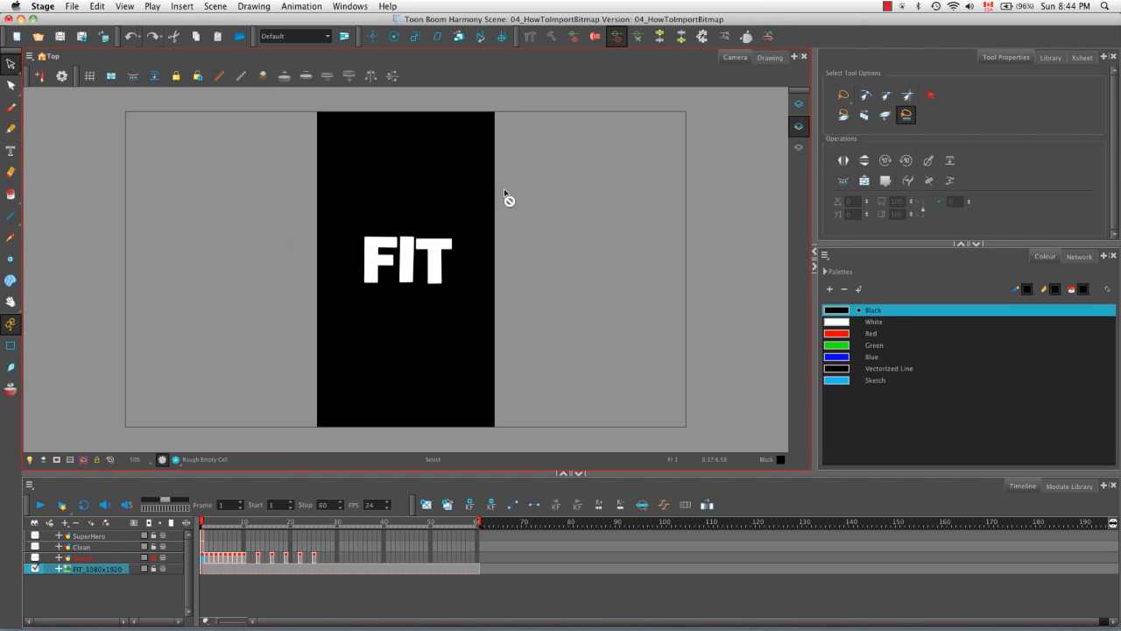
click(10, 107)
click(841, 382)
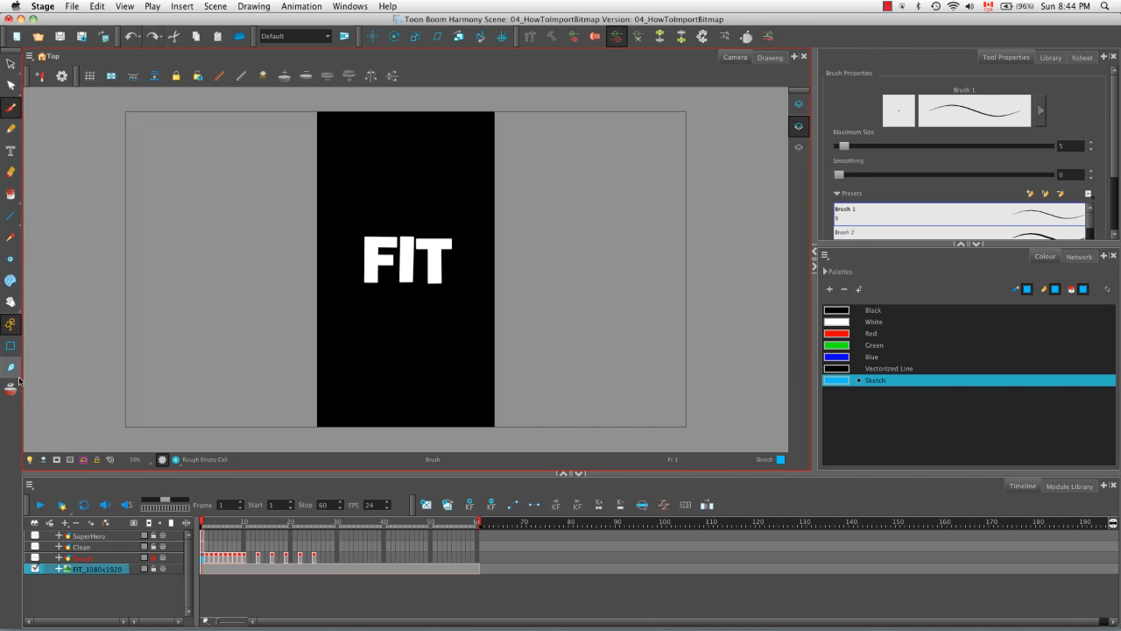
key(shift+t)
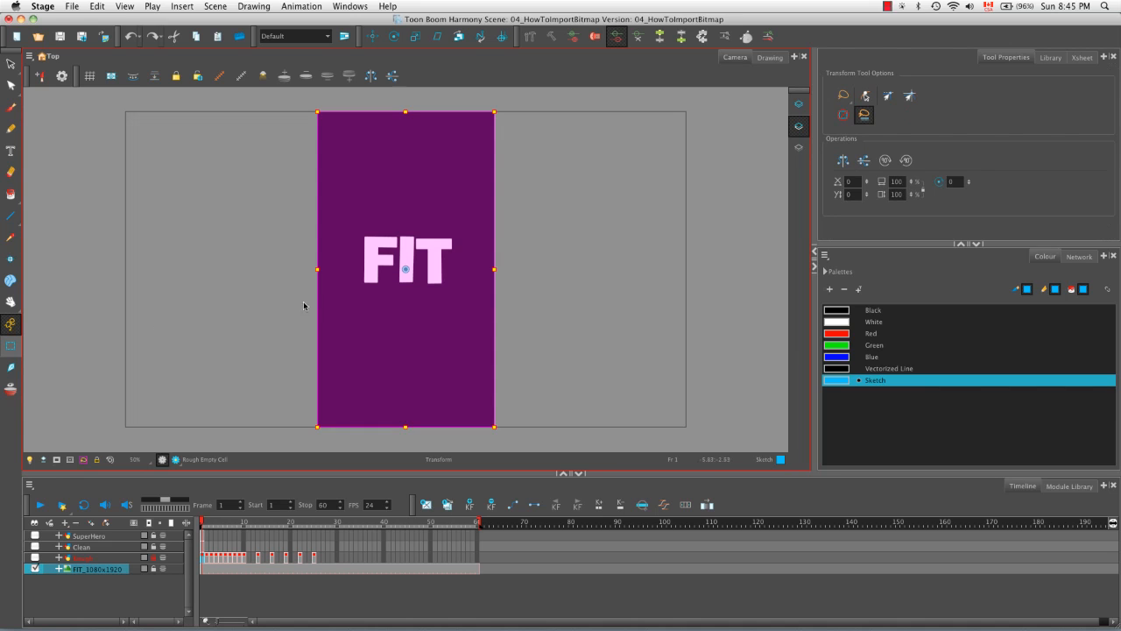
- Try rotating the FIT bitmap a quarter turn counter-clockwise, undo the rotation and deselect the bitmap
drag(502, 110, 246, 158)
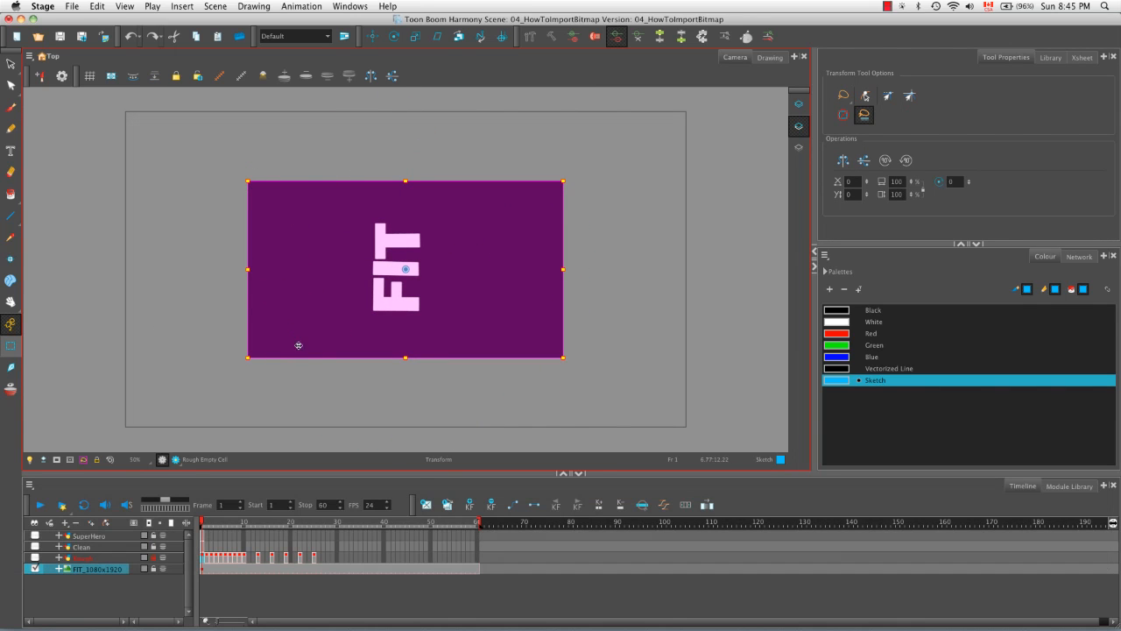
key(super+z)
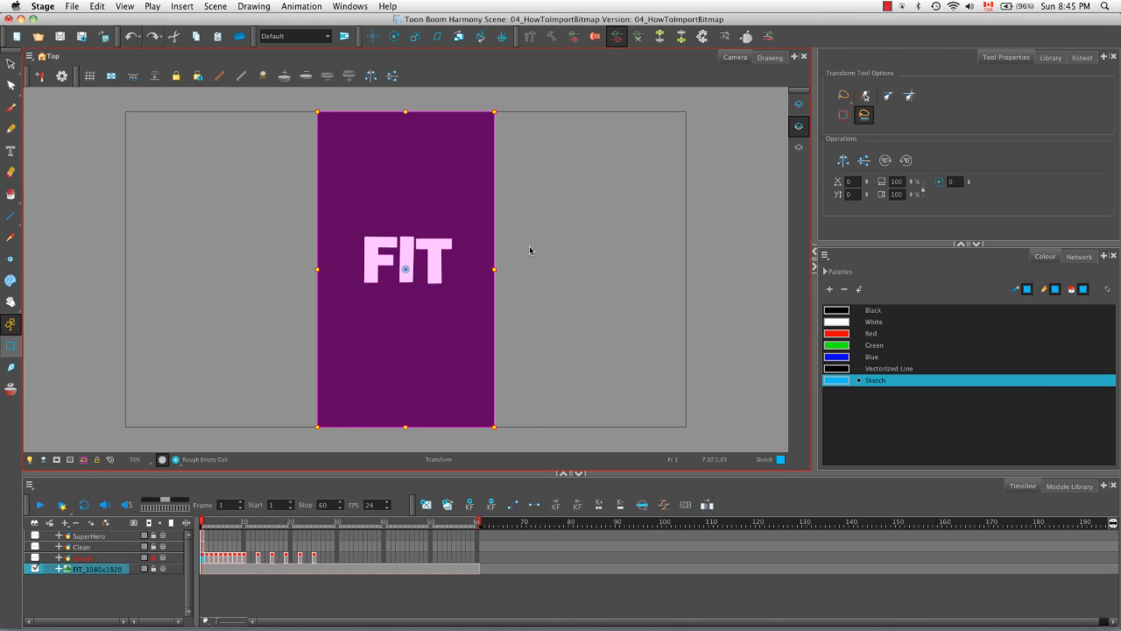
click(530, 249)
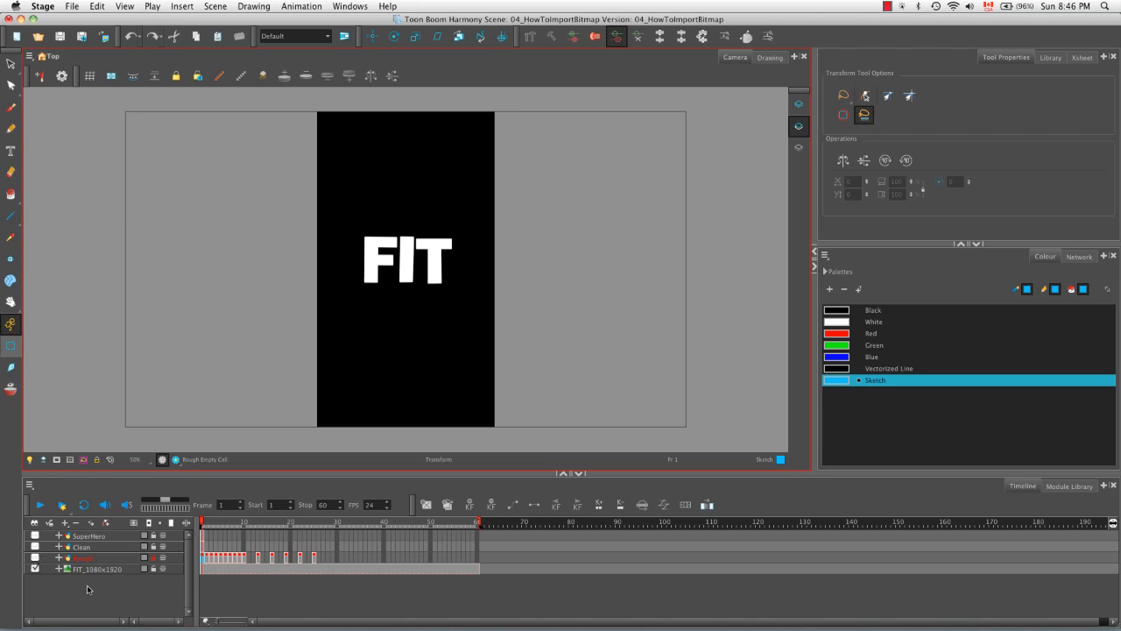
- Import PAN_1080x1920.jpg as an original bitmap with Pan alignment, creating a new layer based on its filename
click(103, 36)
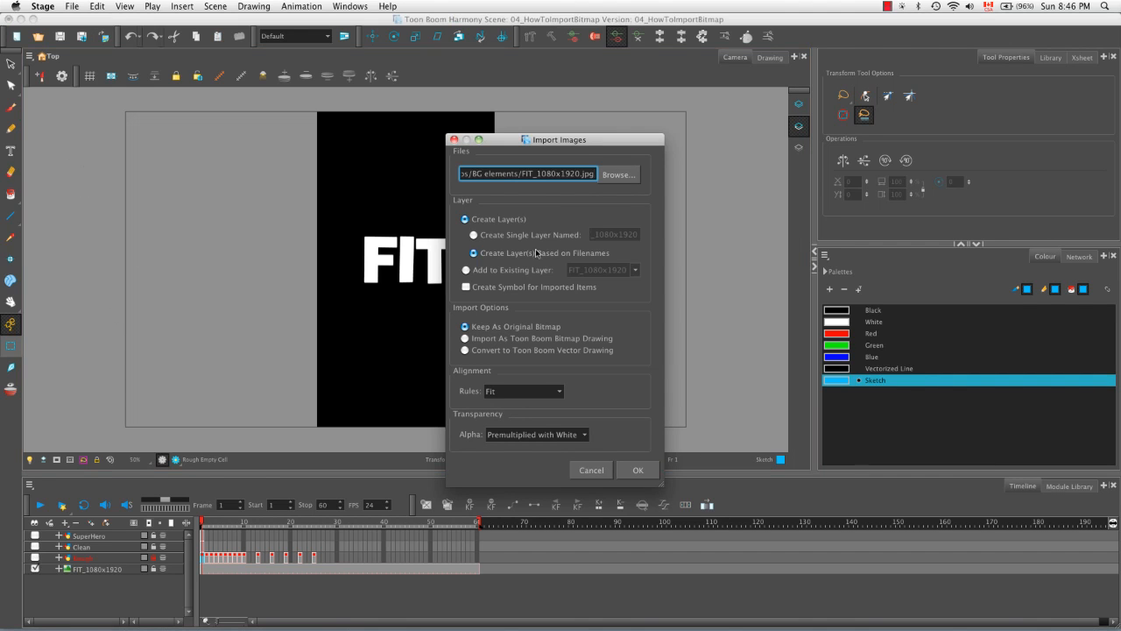
click(620, 176)
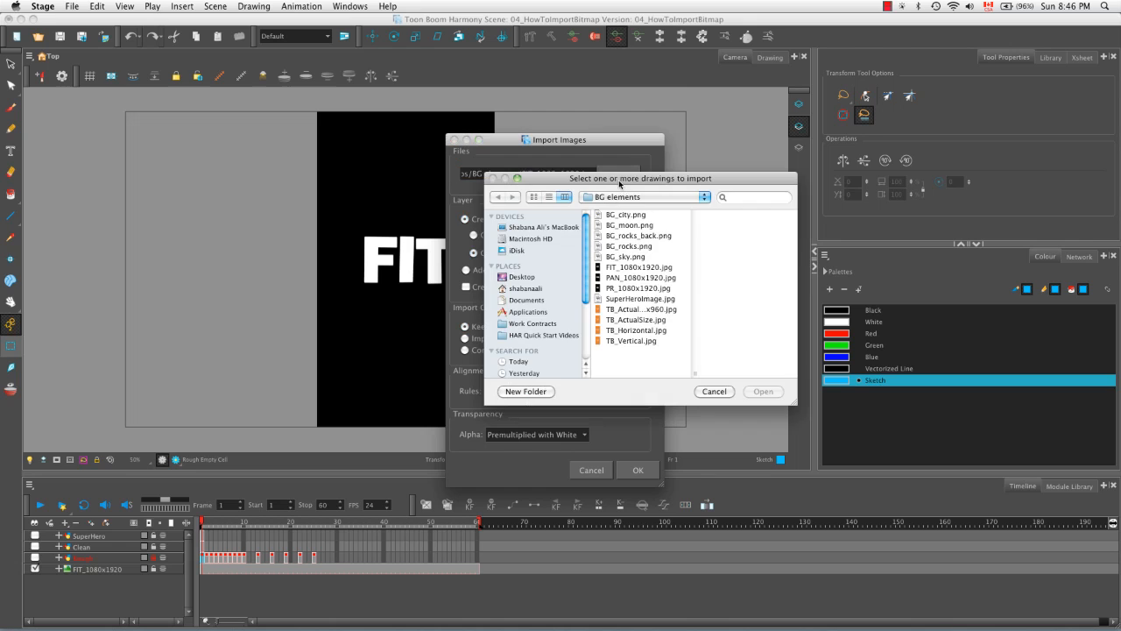
click(628, 278)
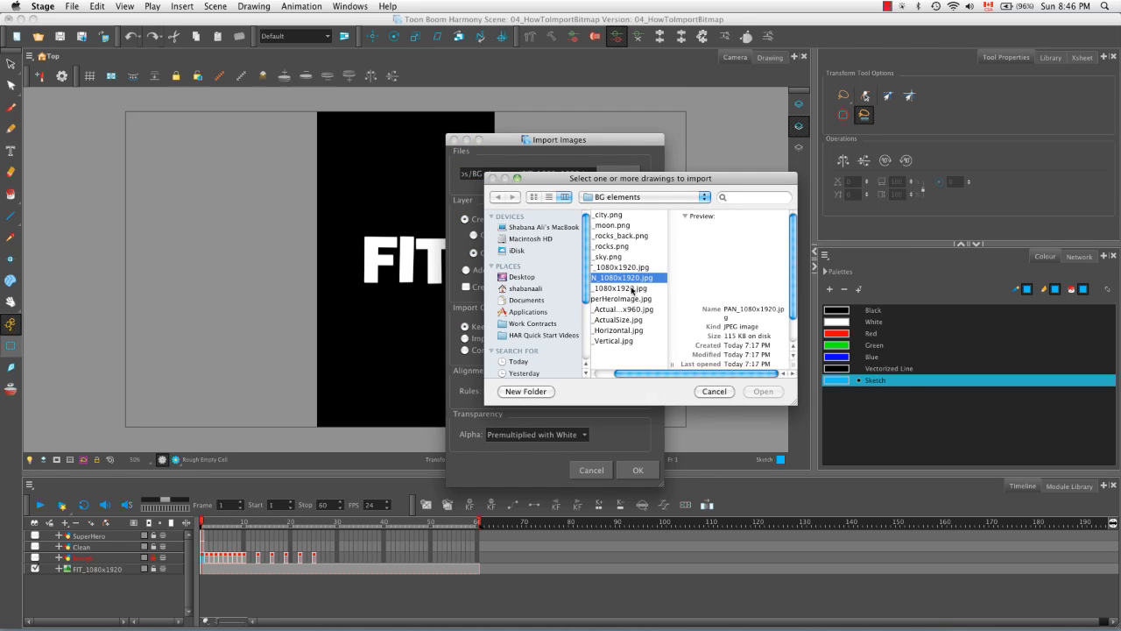
click(763, 391)
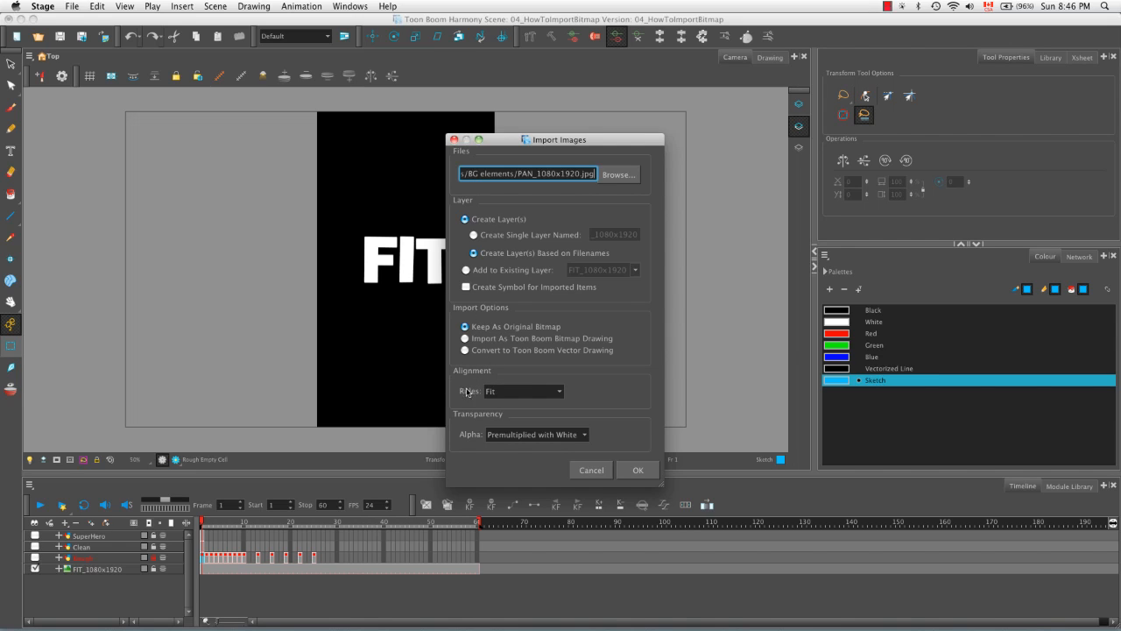
click(559, 391)
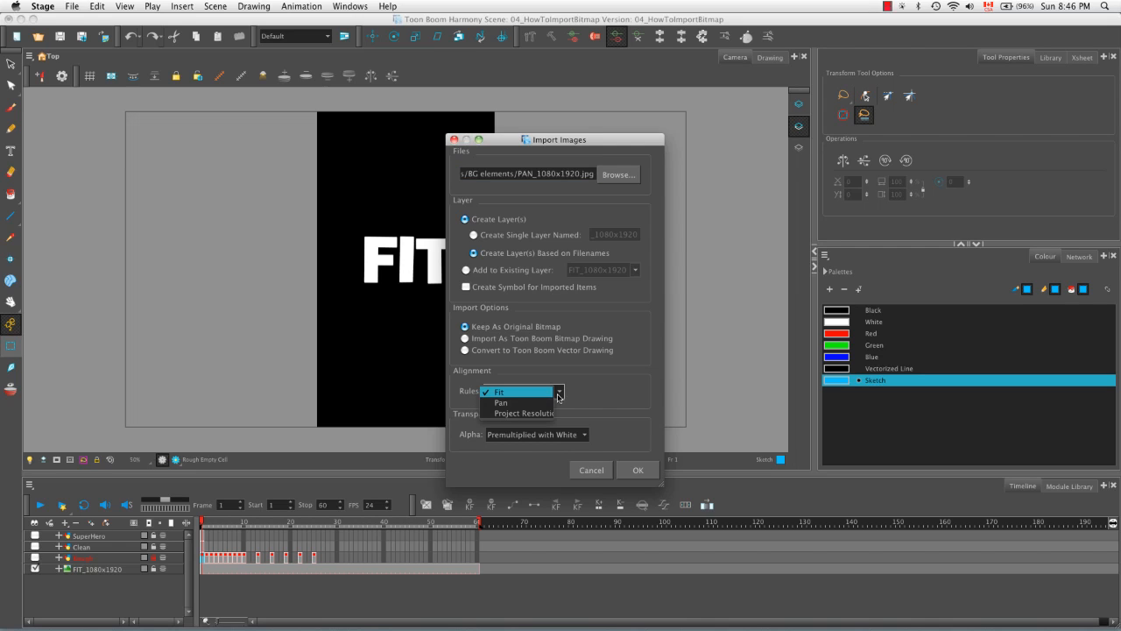
click(552, 404)
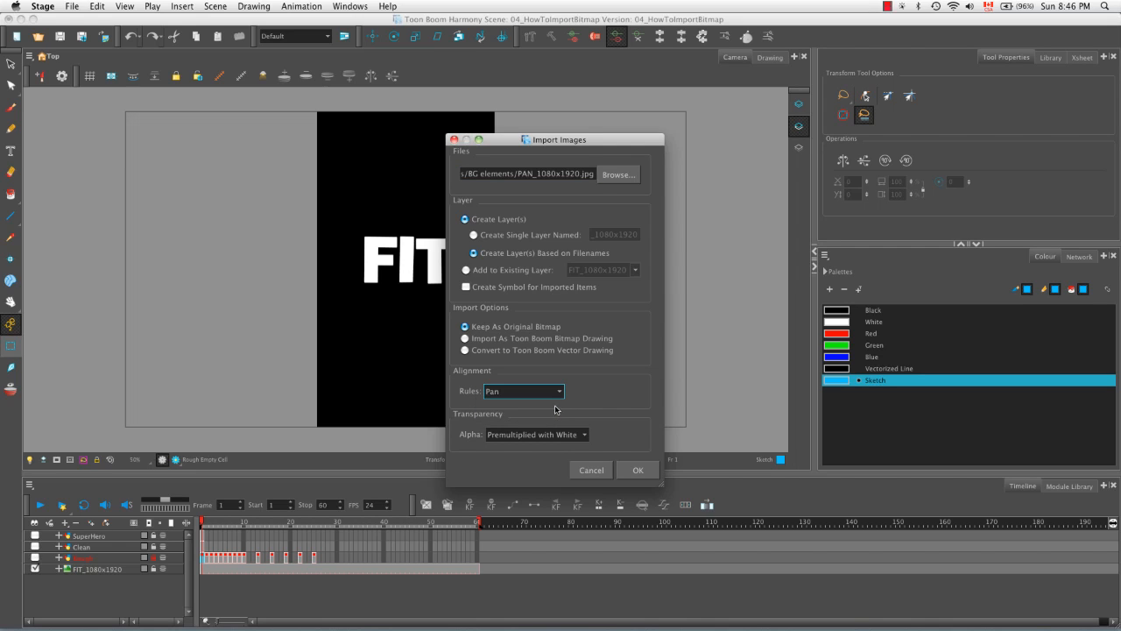
click(638, 470)
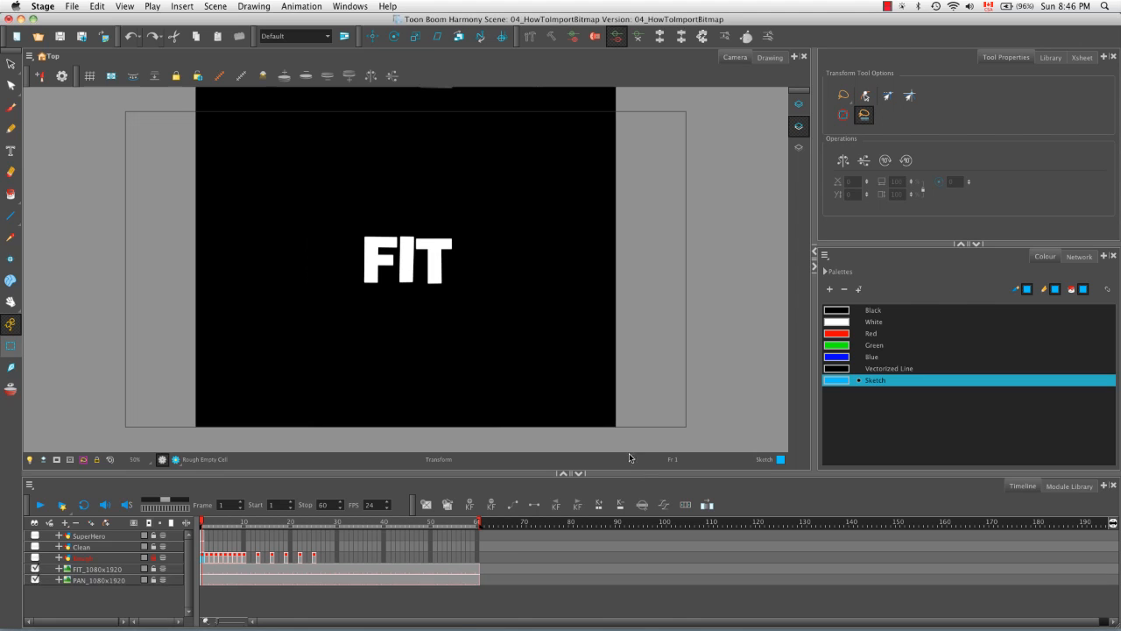
- Toggle the FIT and PAN layers to compare both bitmaps against the camera frame, leaving only the PAN_1080x1920 layer shown
click(631, 309)
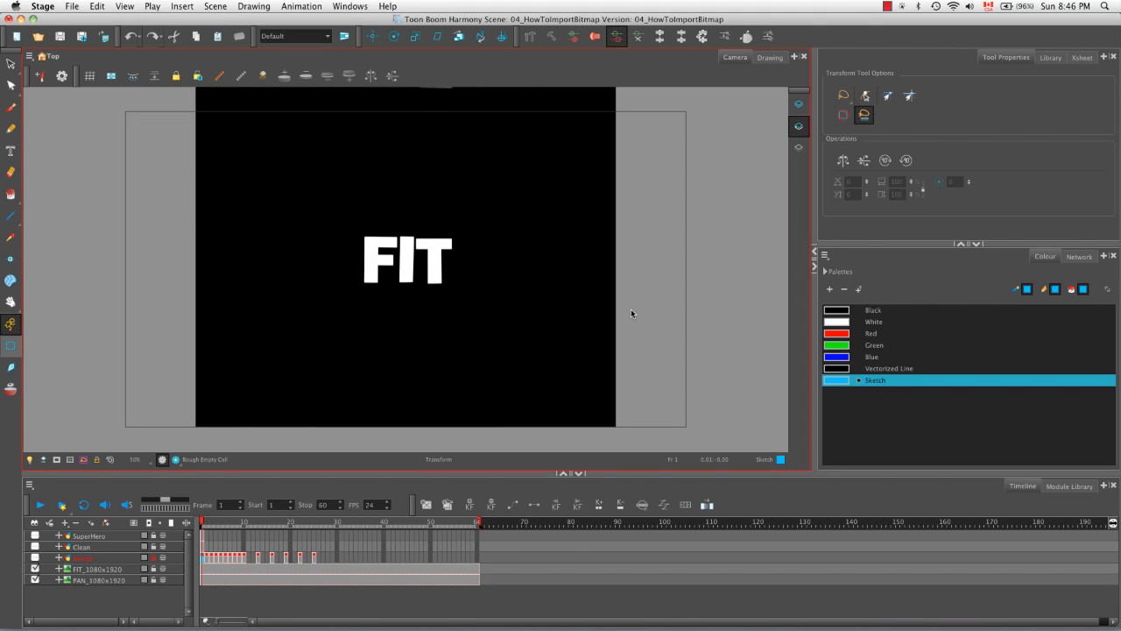
key(1)
key(1)
key(1)
key(1)
key(space)
drag(573, 254, 603, 343)
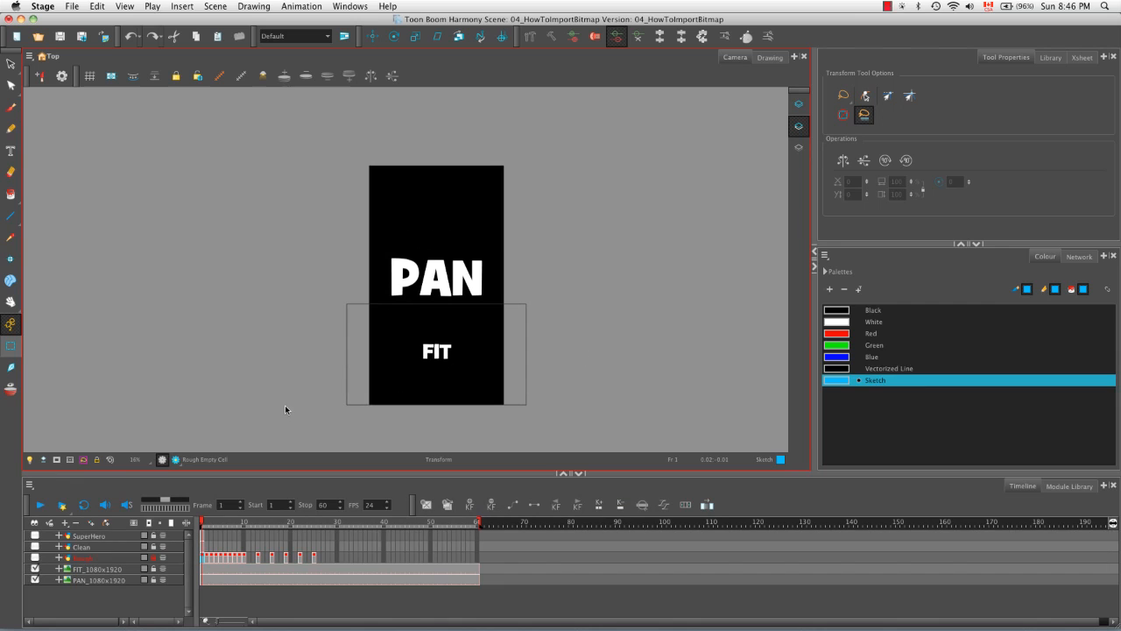
click(35, 569)
click(35, 569)
click(35, 579)
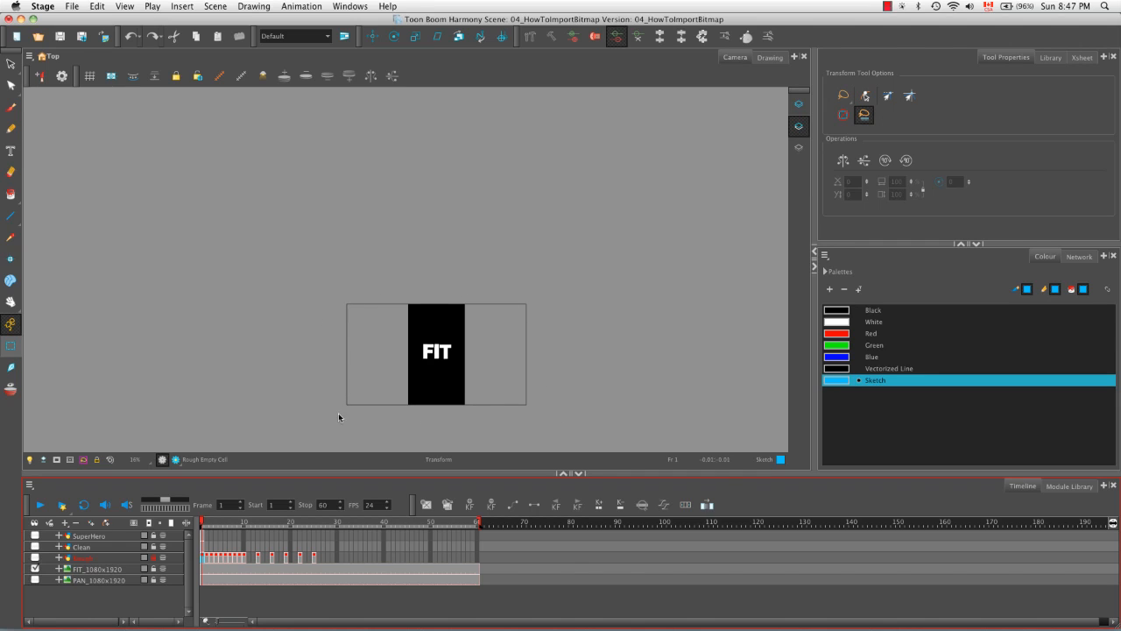
click(35, 568)
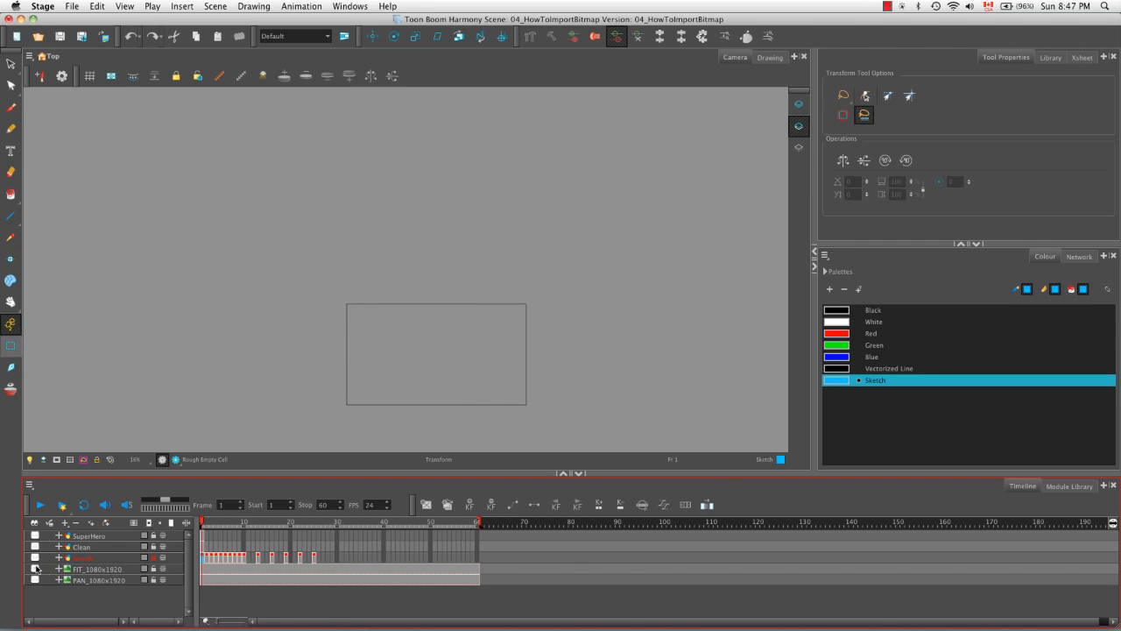
click(35, 579)
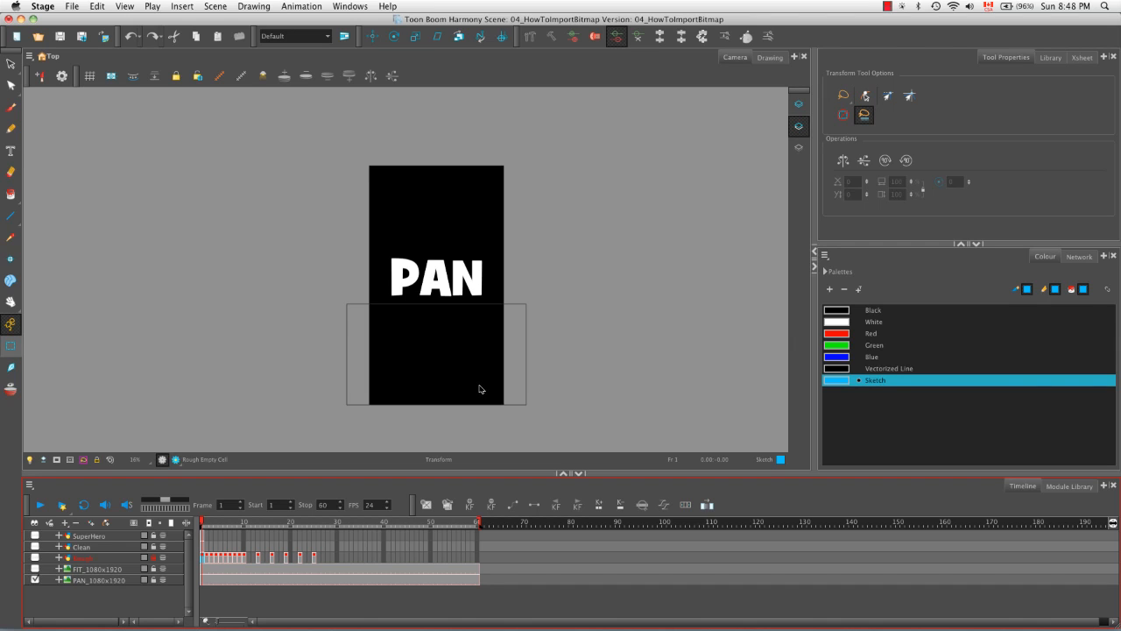
- Select the PAN bitmap and slide it down through the camera frame, then back up to about its starting position
click(440, 230)
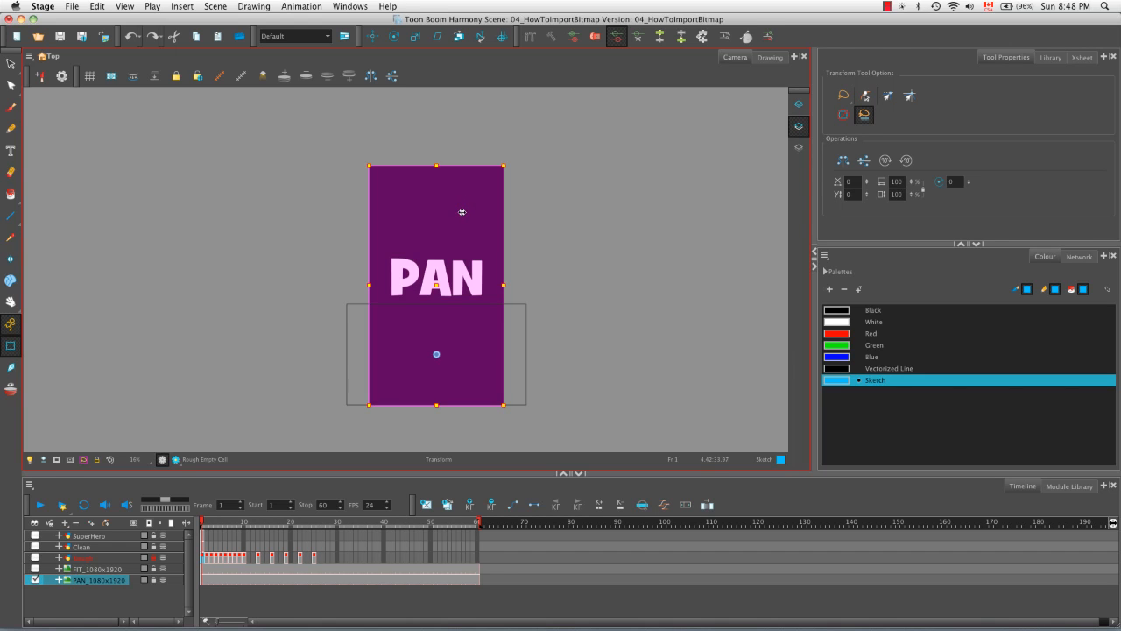
drag(464, 201, 465, 339)
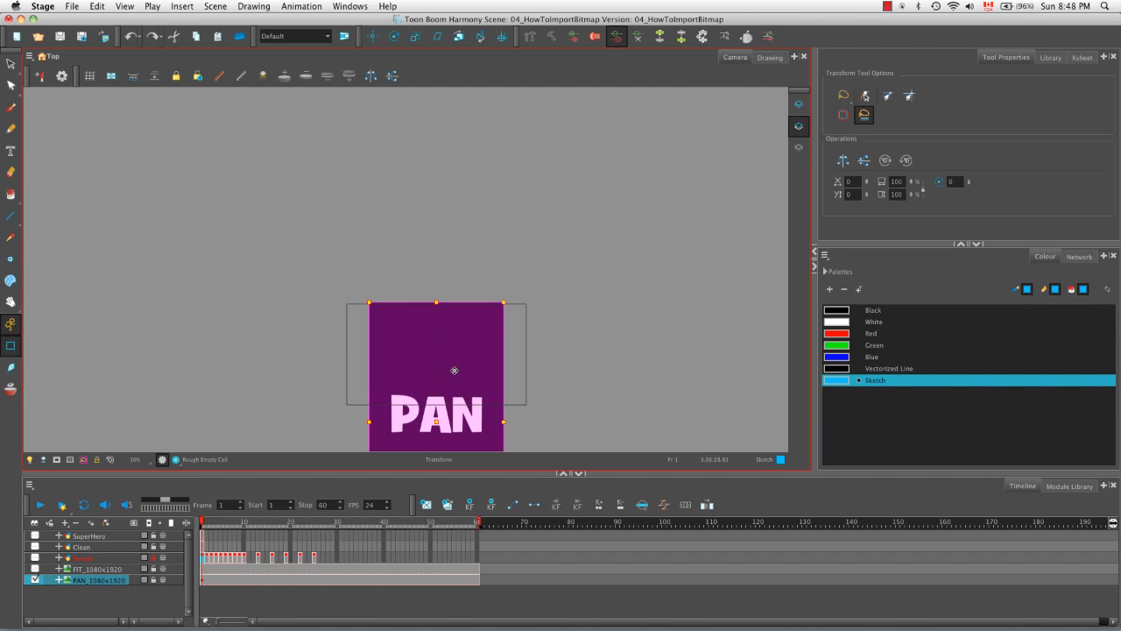
drag(452, 369, 466, 233)
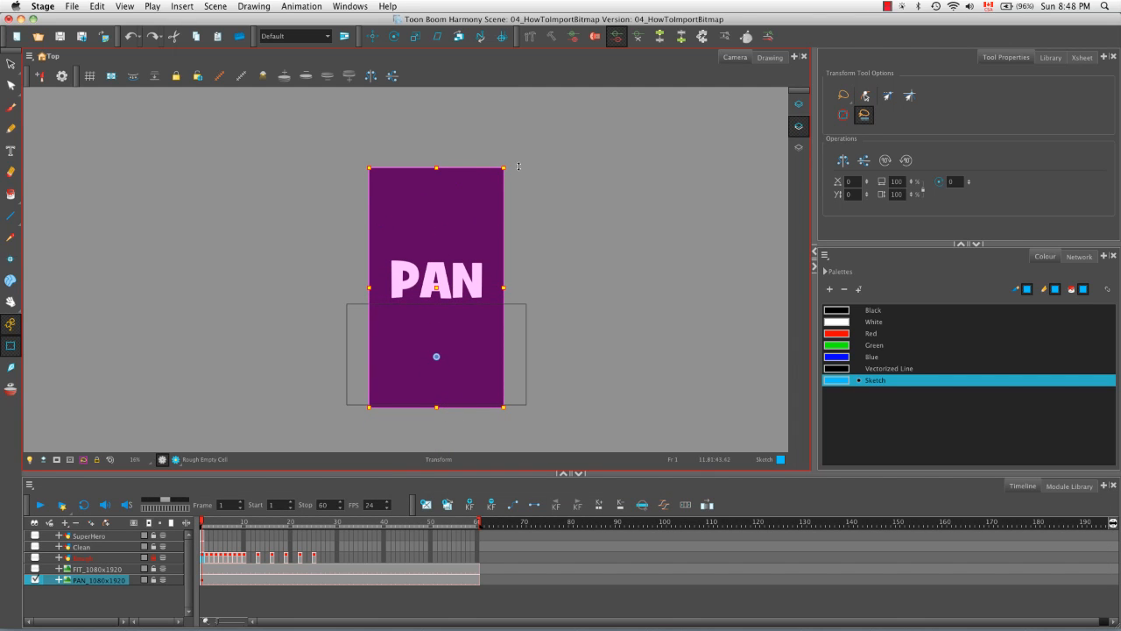
- Try rotating the PAN bitmap a quarter turn counter-clockwise and sliding it sideways across the frame, undo these changes and deselect it
drag(512, 165, 296, 200)
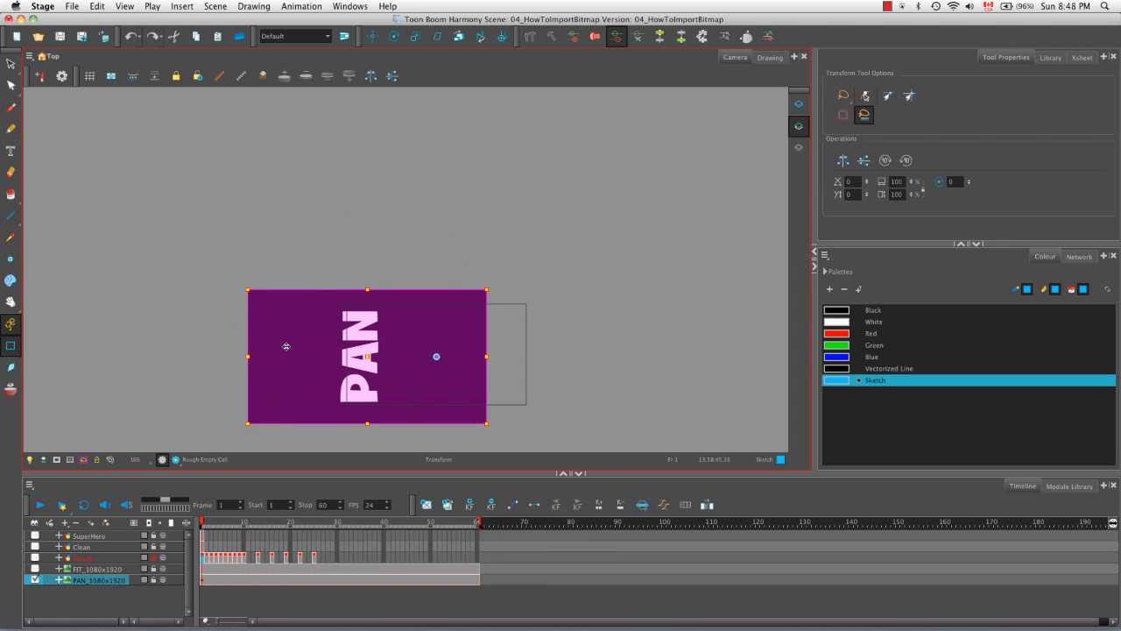
drag(291, 346, 336, 347)
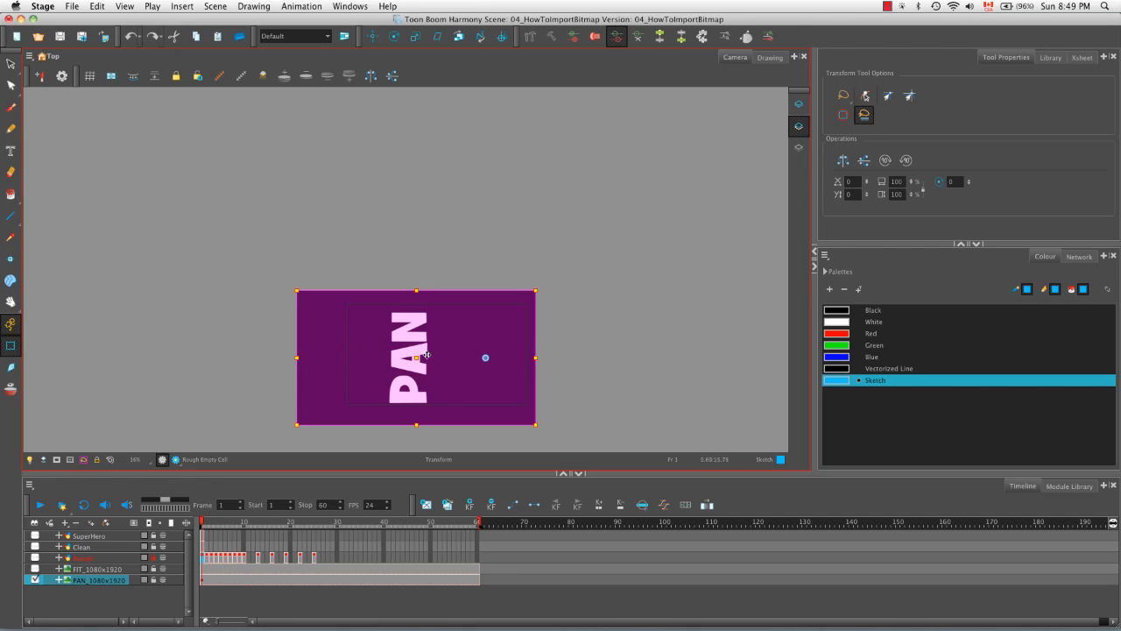
drag(437, 353, 412, 352)
key(super+z)
key(super+z)
key(super+z)
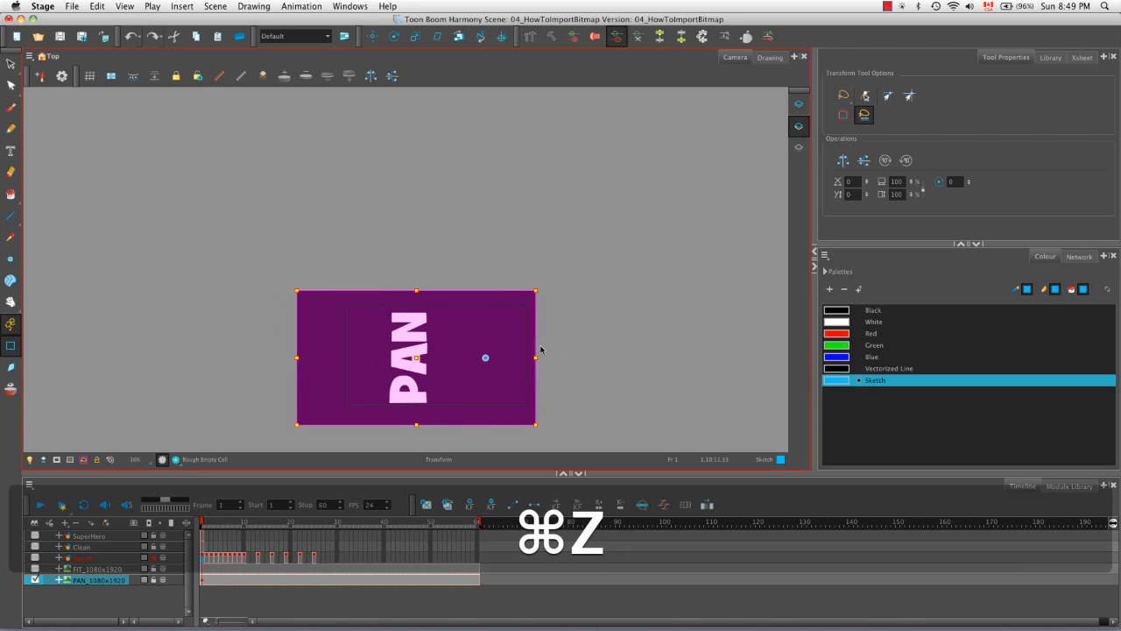
click(545, 332)
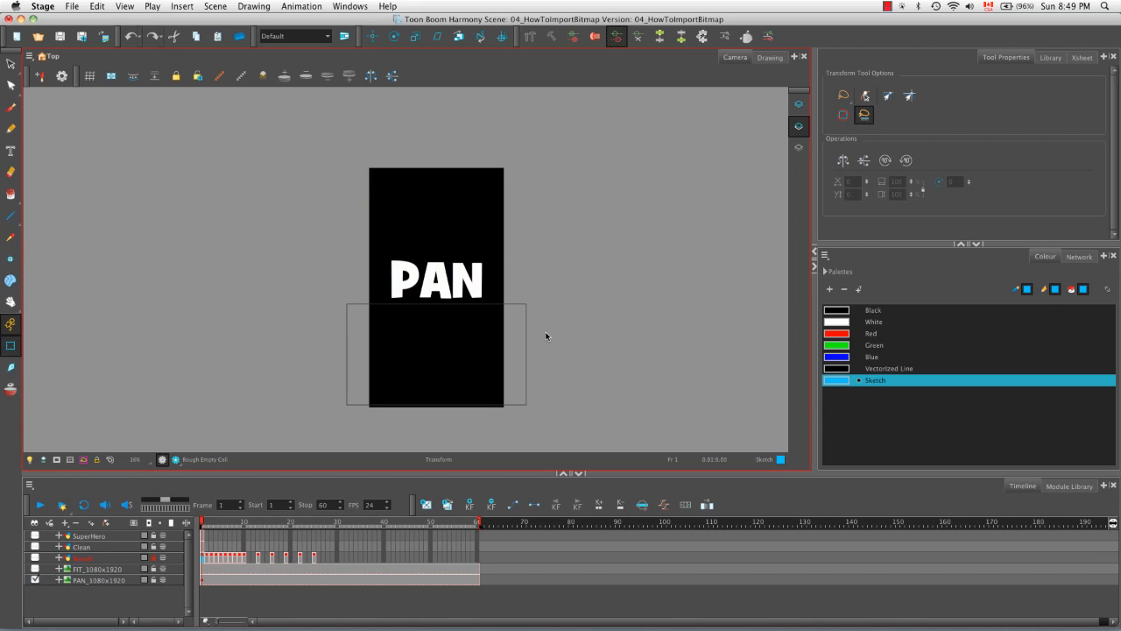
- Import PR_1080x1920.jpg as an original bitmap with Project Resolution alignment, creating a new layer based on its filename
click(105, 36)
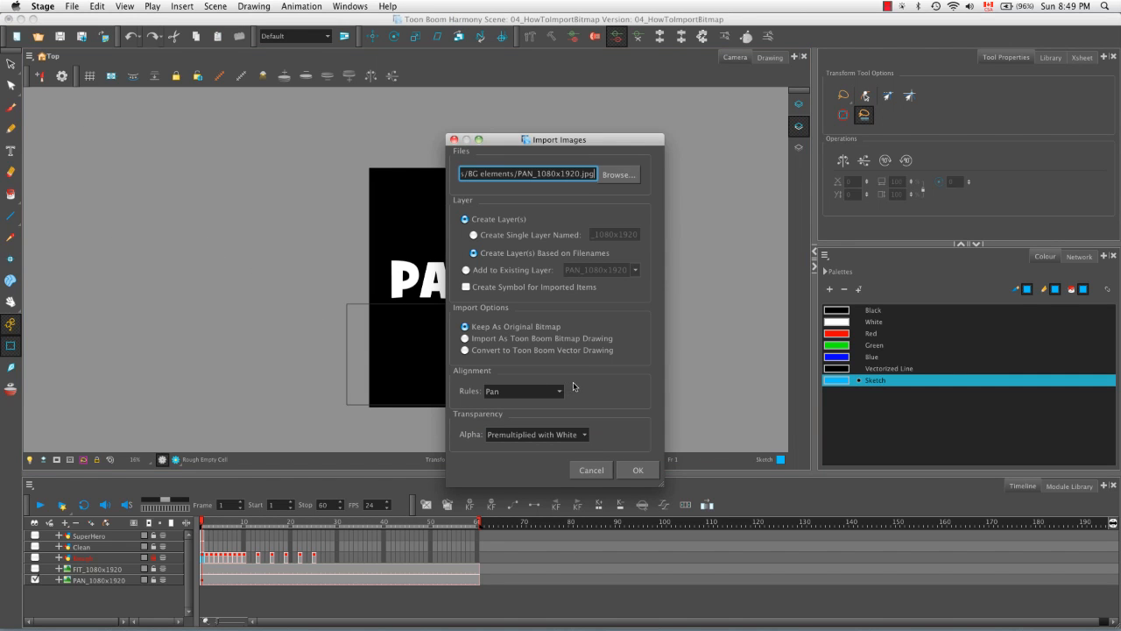
click(626, 177)
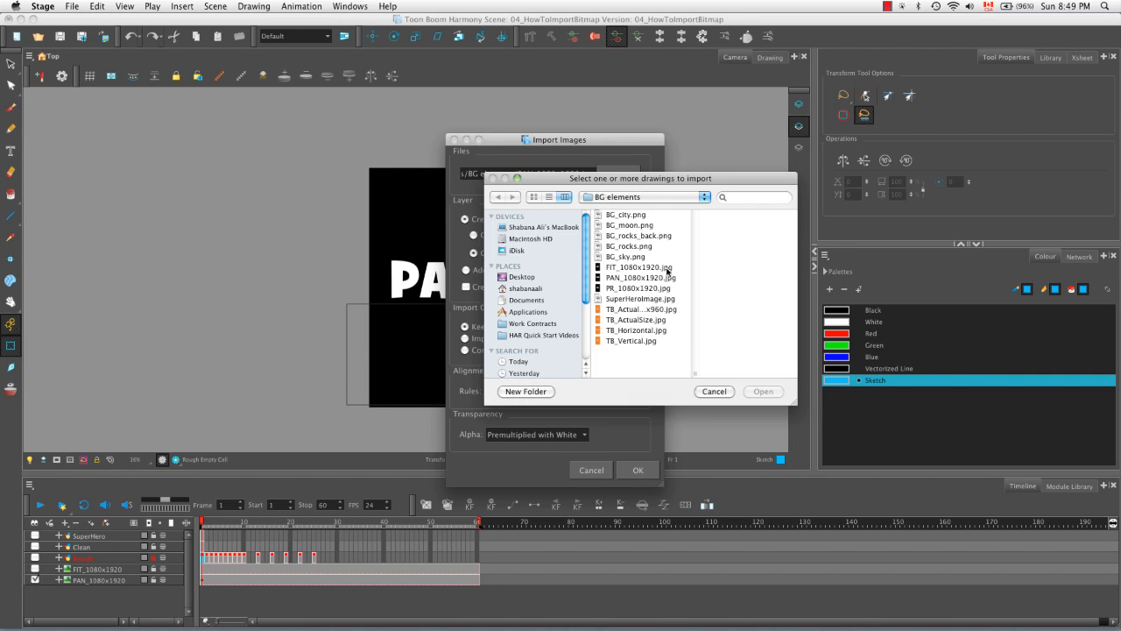
click(649, 290)
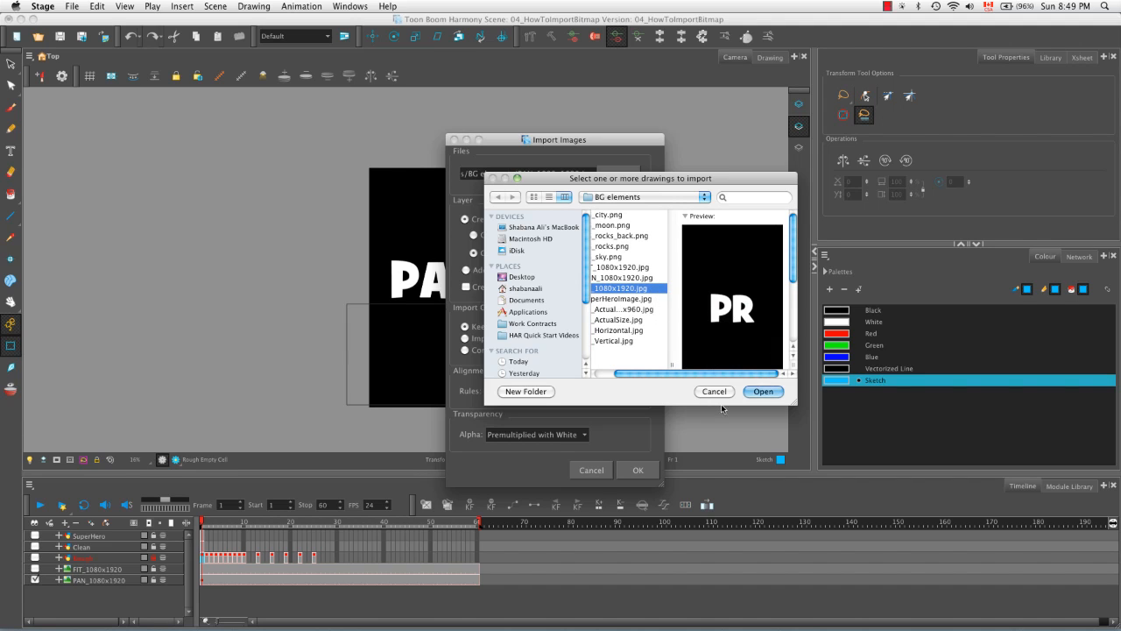
click(763, 391)
click(558, 392)
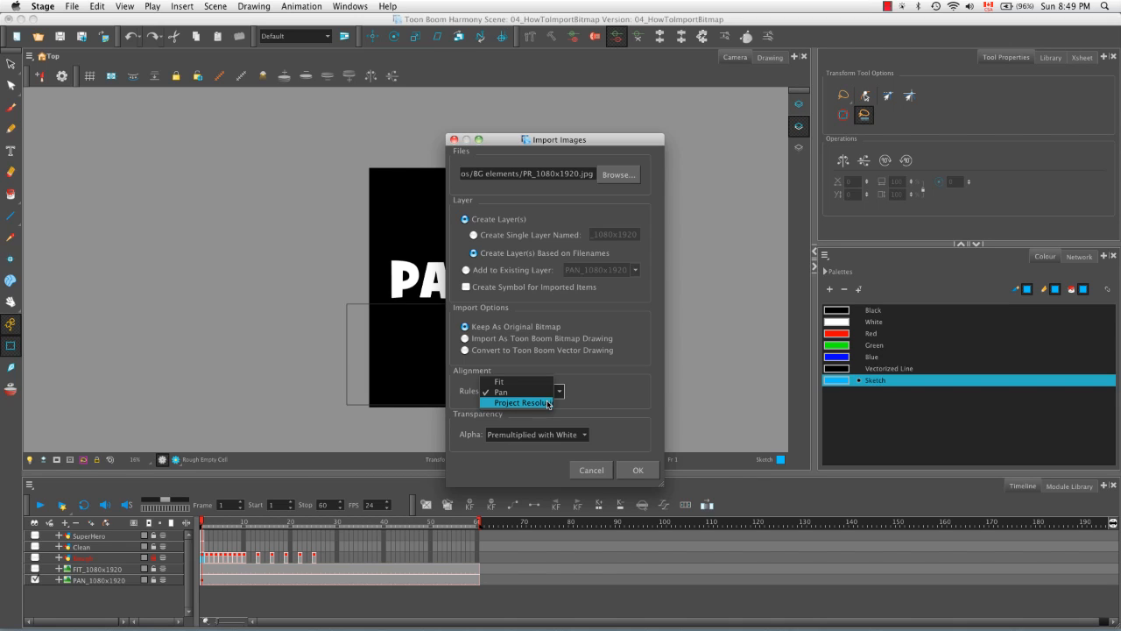
click(546, 403)
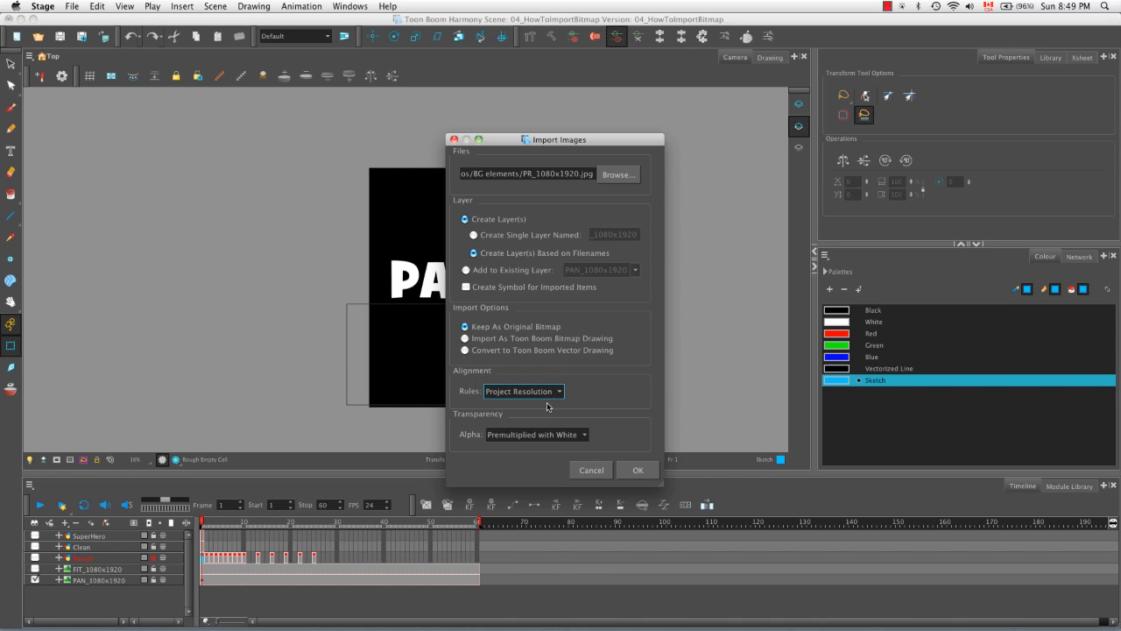
click(638, 469)
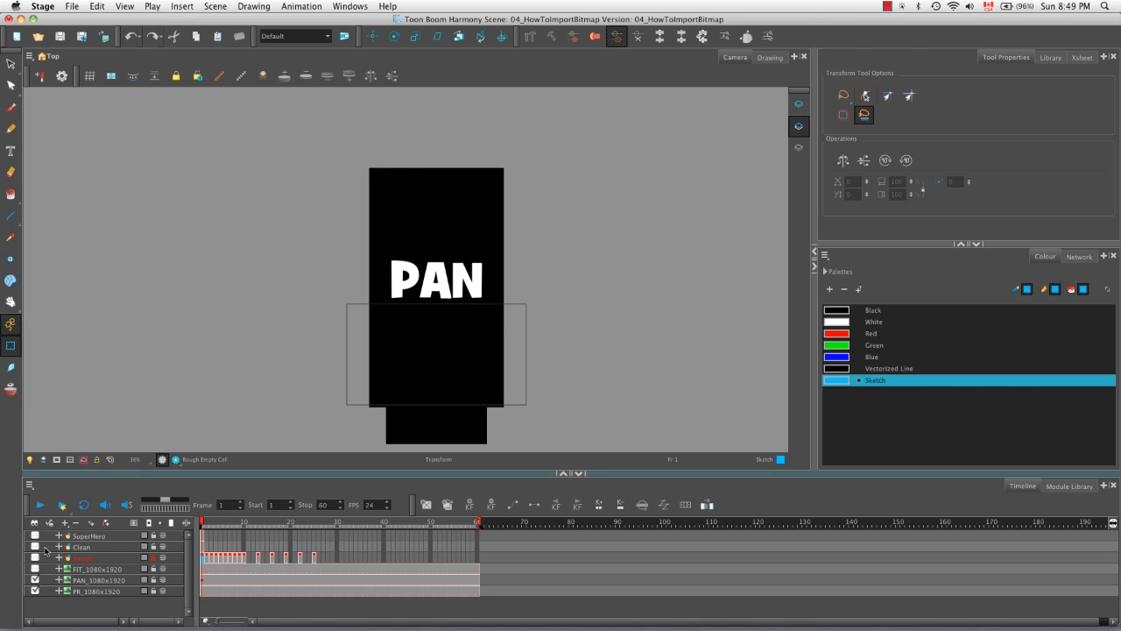
- Hide the PAN_1080x1920 layer to leave only the PR bitmap shown around the camera frame
click(35, 580)
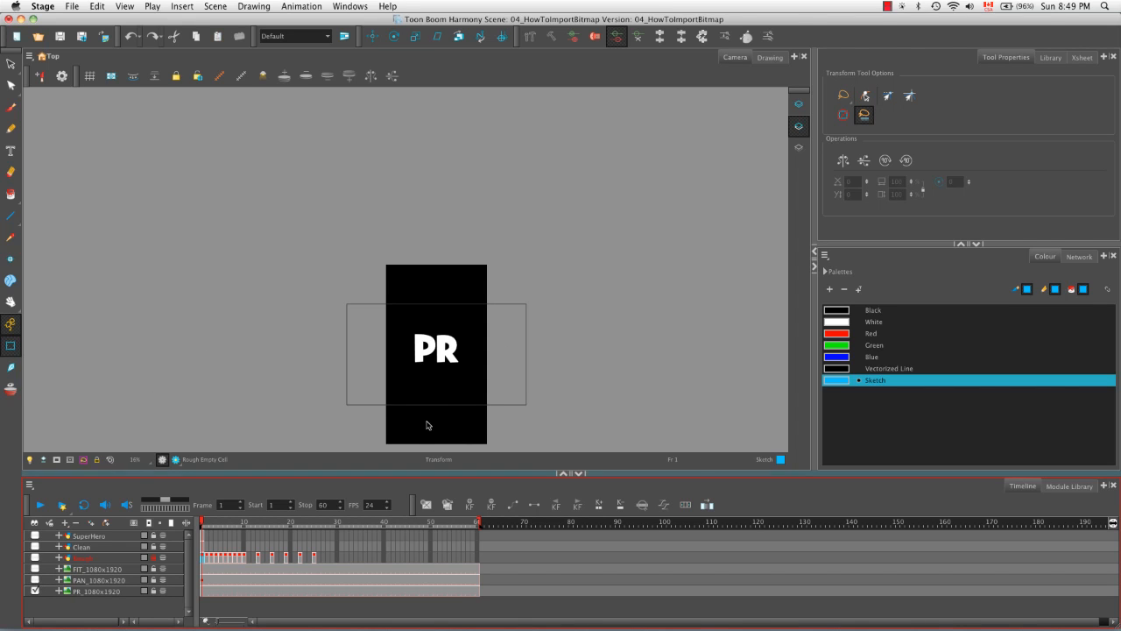
key(space)
drag(500, 368, 502, 289)
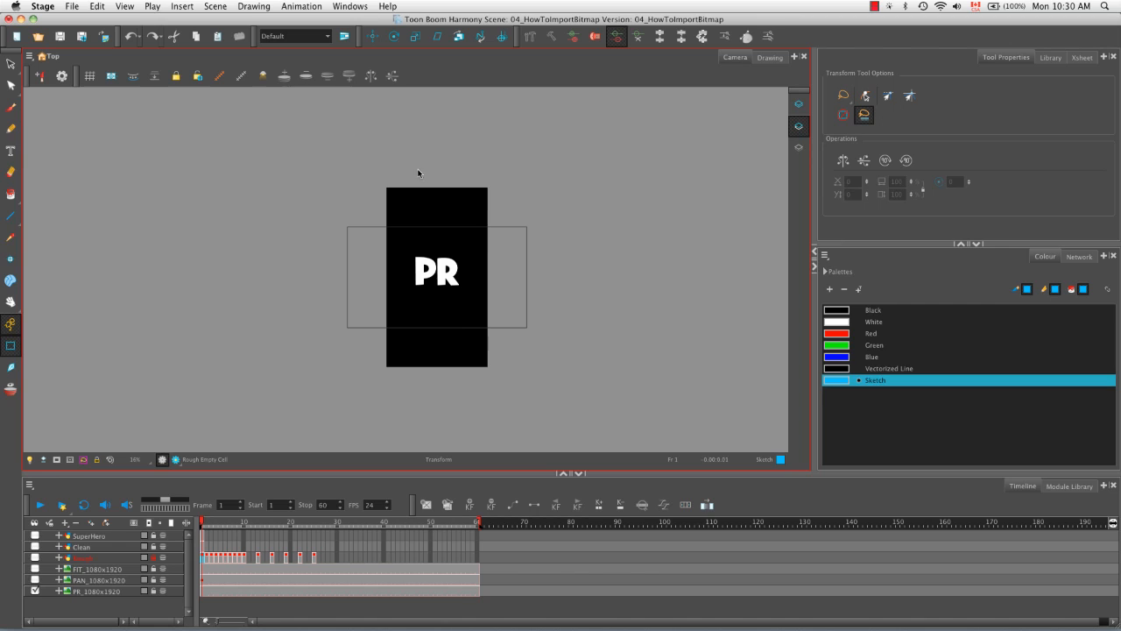
- Rotate the PR bitmap a quarter turn counter-clockwise to fill the camera frame, and deselect it
mouse_move(361, 167)
mouse_down()
mouse_move(431, 233)
mouse_move(482, 376)
mouse_up()
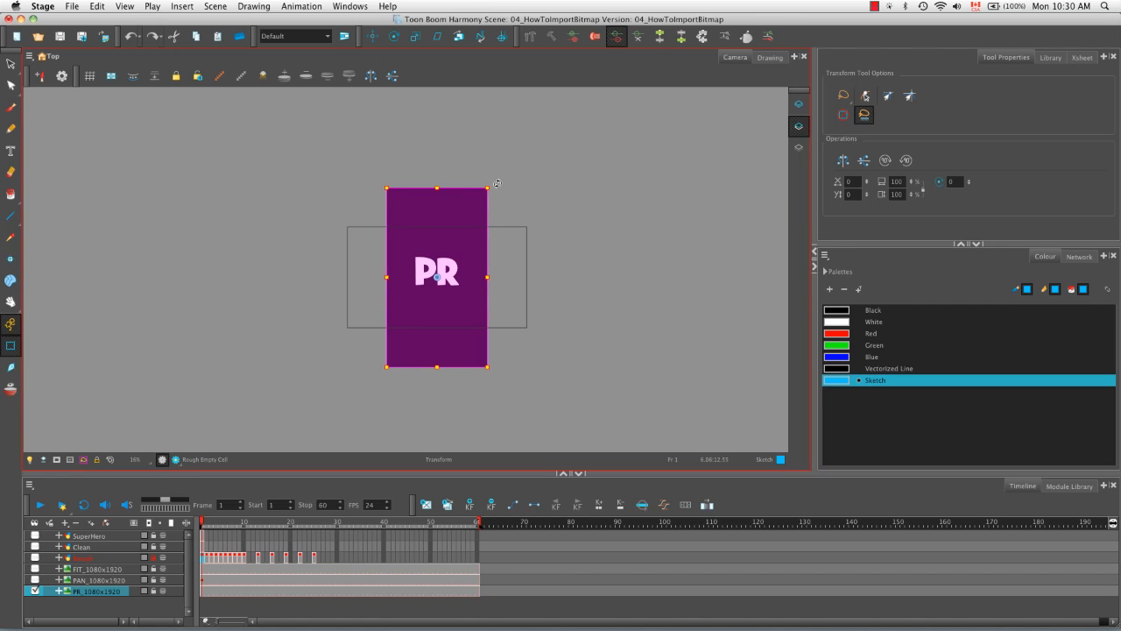
mouse_move(497, 184)
mouse_down()
mouse_move(458, 170)
mouse_move(372, 186)
mouse_up()
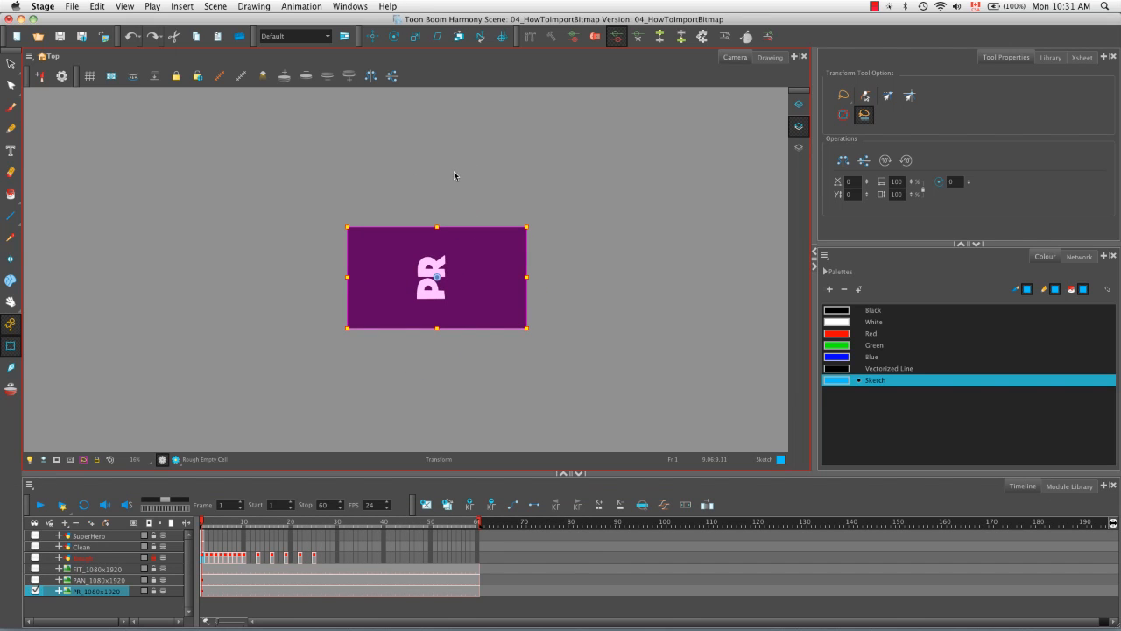
click(451, 178)
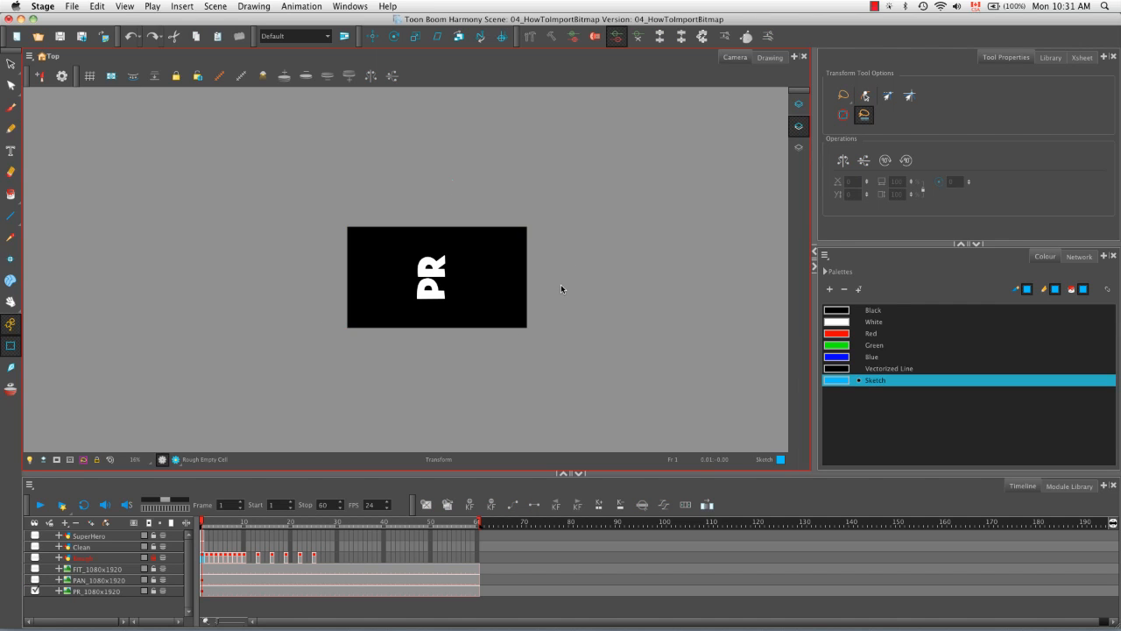
- Import BG_rocks.png as an original bitmap on its own layer, with Project Resolution alignment and Premultiplied with White alpha
click(103, 37)
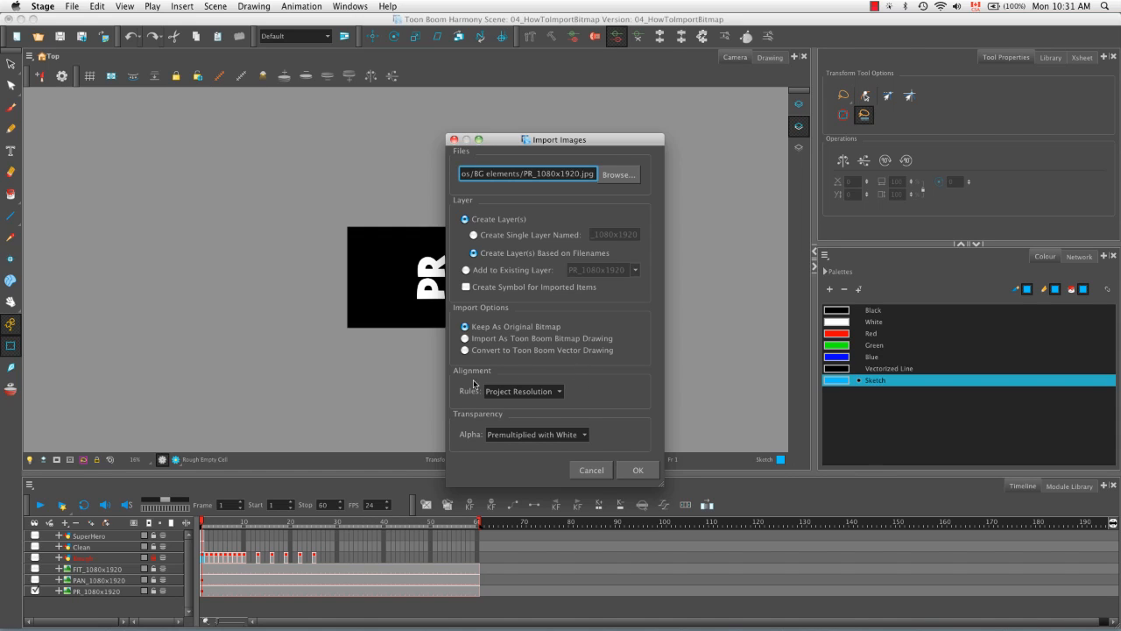
click(587, 436)
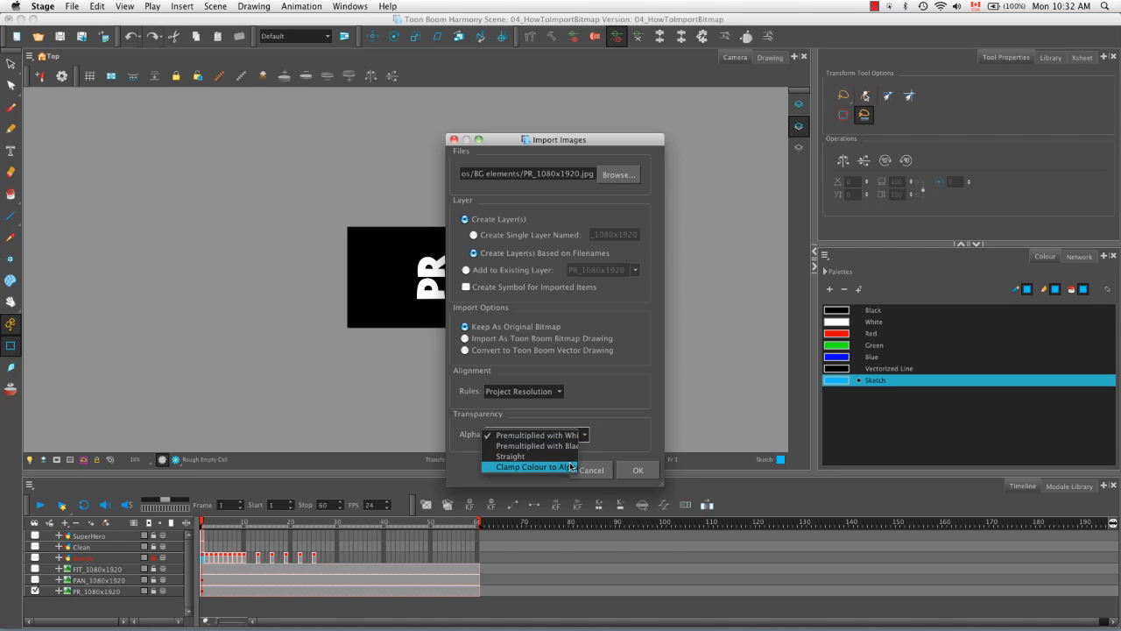
click(620, 447)
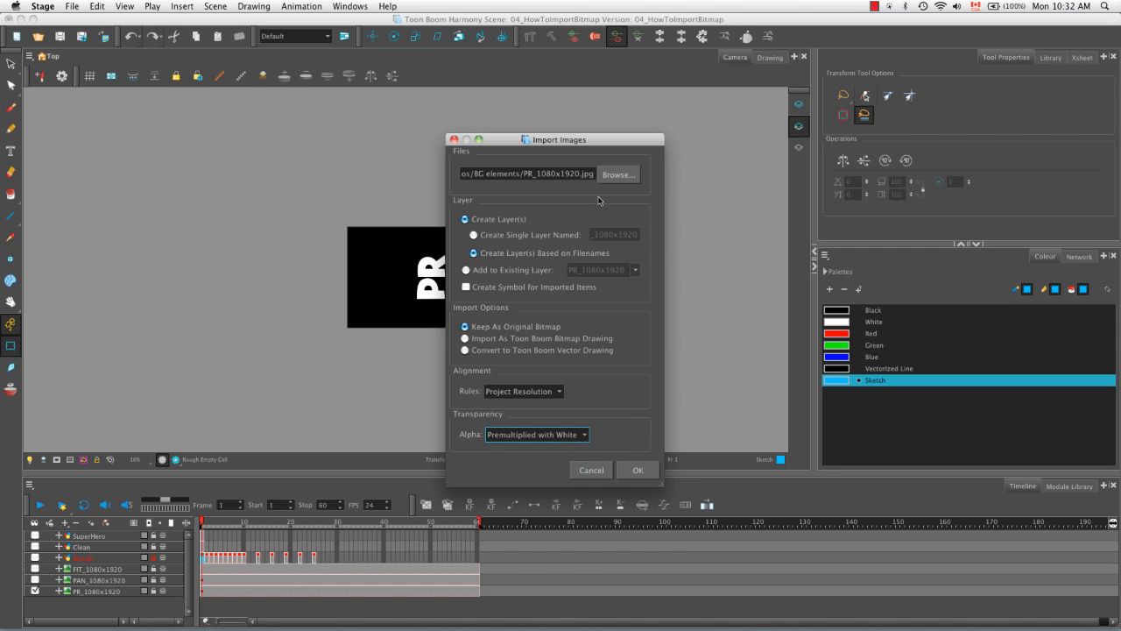
click(621, 179)
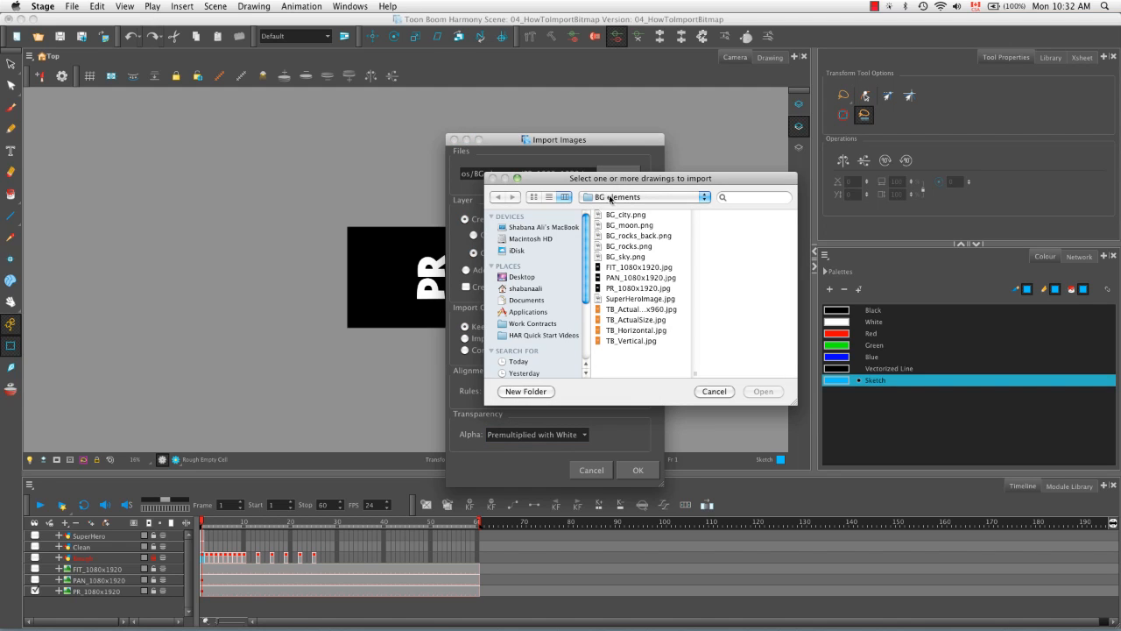
click(604, 249)
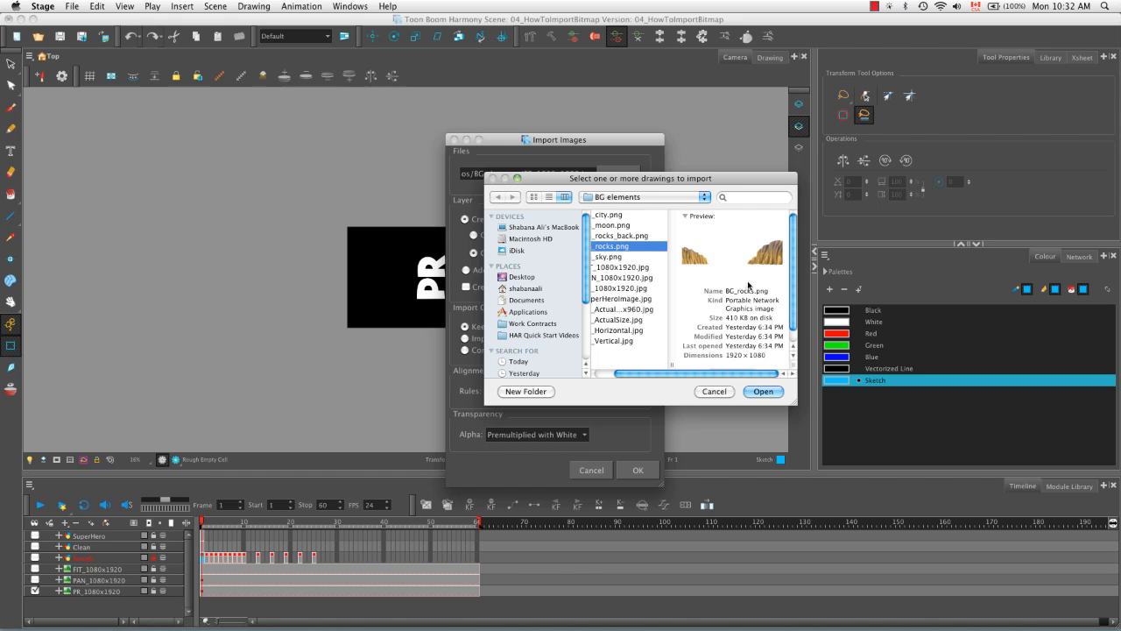
click(758, 391)
click(633, 470)
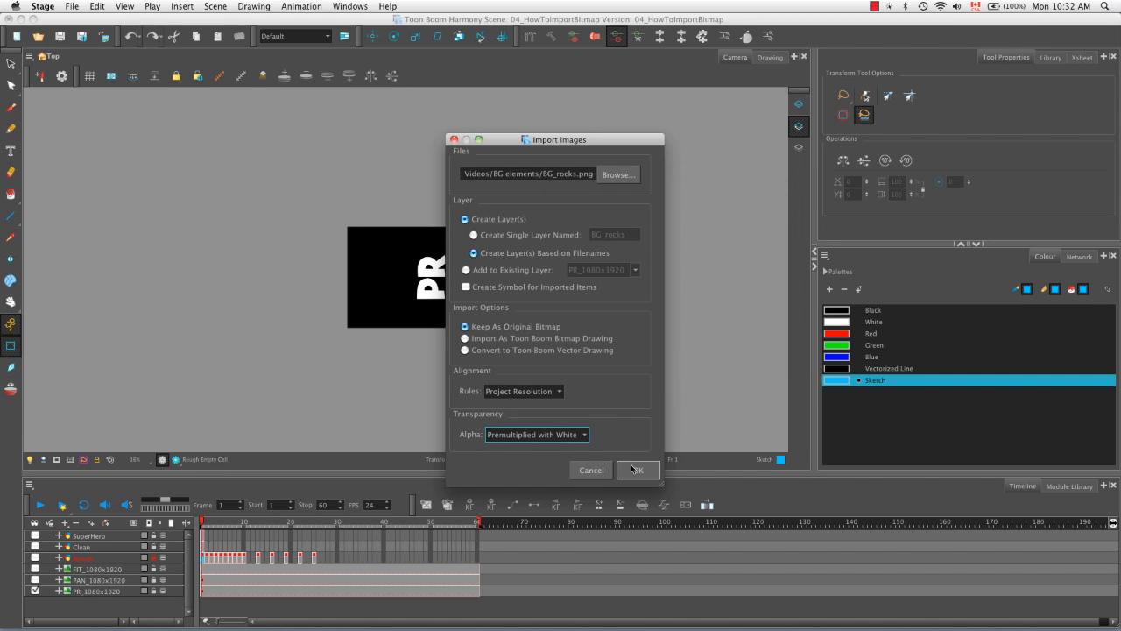
- Import BG_rocks.png again onto a new layer, with the alpha transparency set to Premultiplied with Black
click(104, 36)
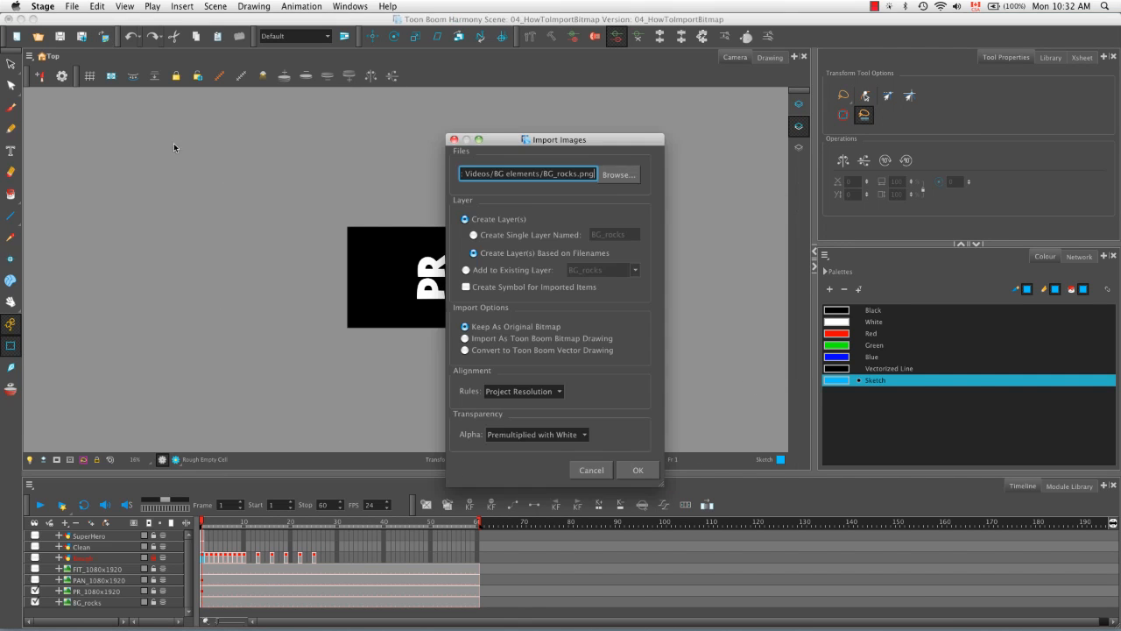
click(536, 435)
click(574, 449)
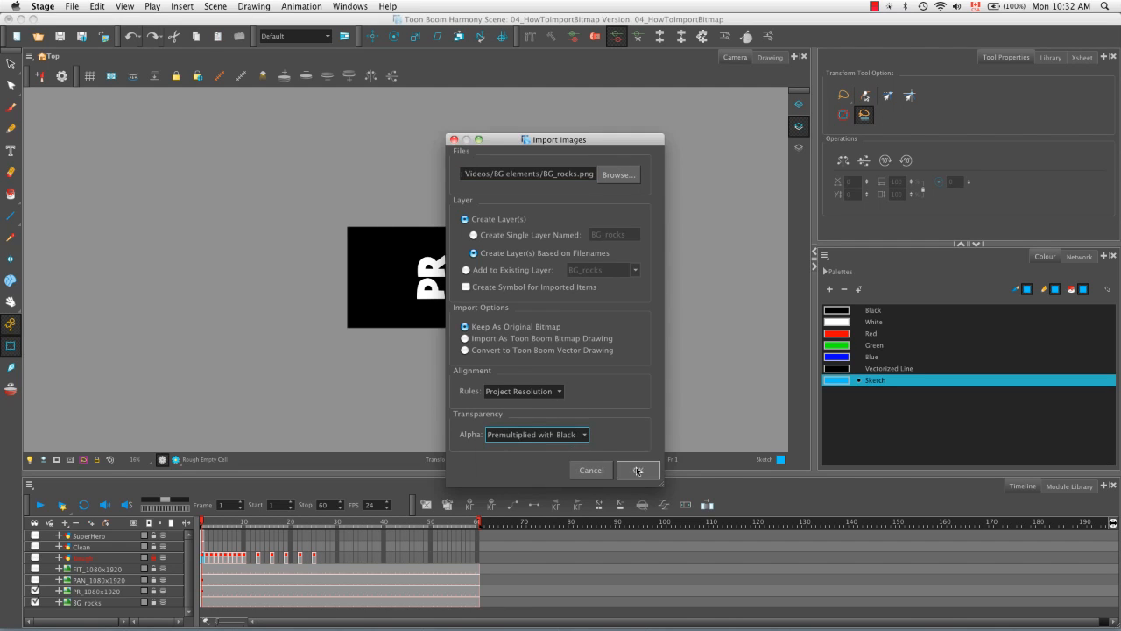
click(637, 471)
- Import a third copy of BG_rocks.png onto a new layer, using Straight alpha transparency
click(104, 36)
click(585, 435)
click(511, 446)
click(638, 470)
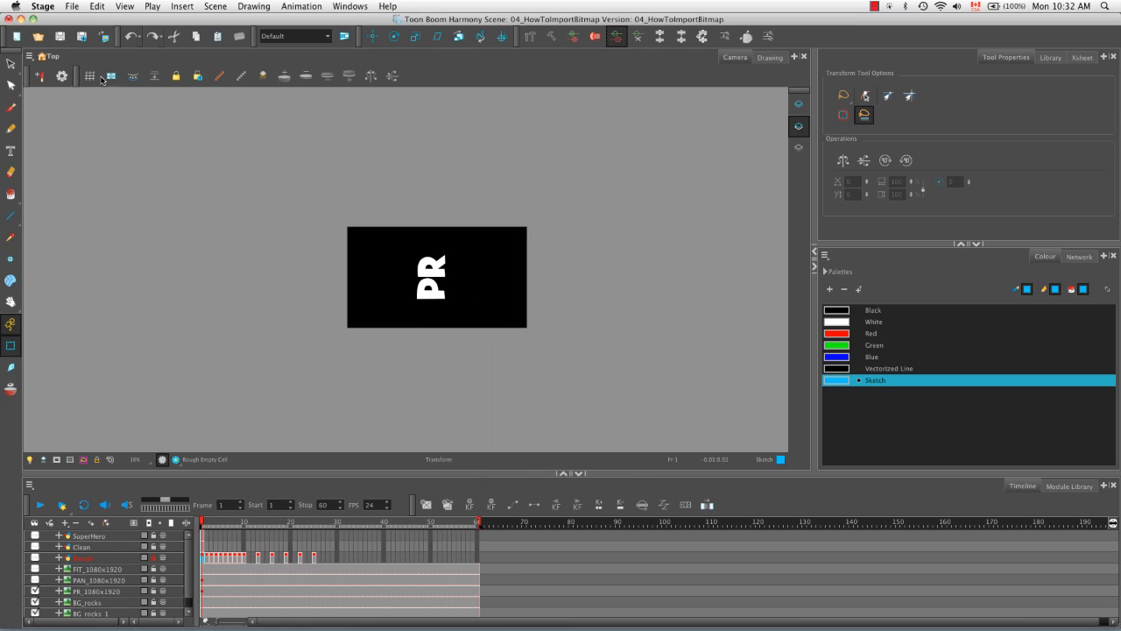
- Import a fourth copy of BG_rocks.png onto a new layer, using Clamp Colour to Alpha transparency
click(104, 36)
click(584, 436)
click(573, 447)
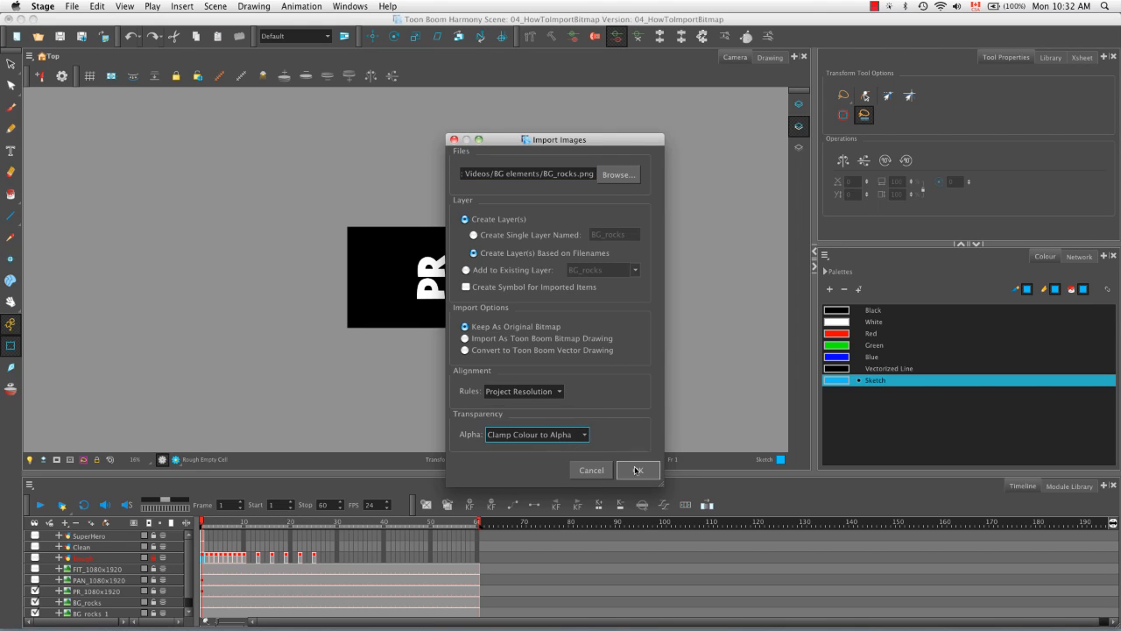
click(638, 470)
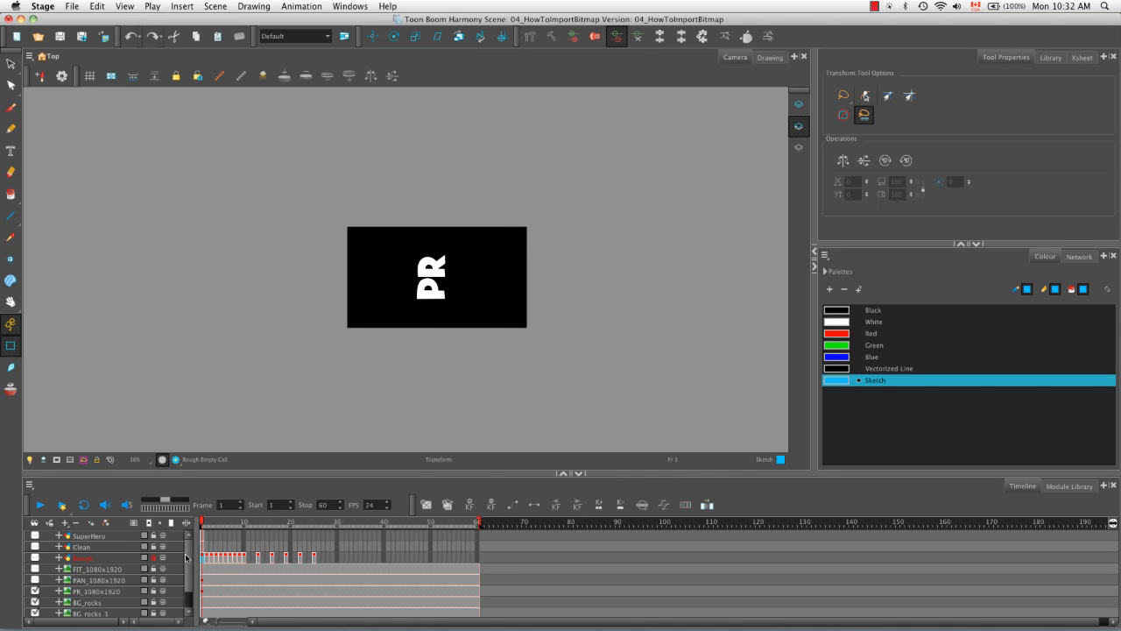
- Hide the PR_1080x1920 layer to uncover the imported rocks in the camera frame
drag(187, 560, 186, 575)
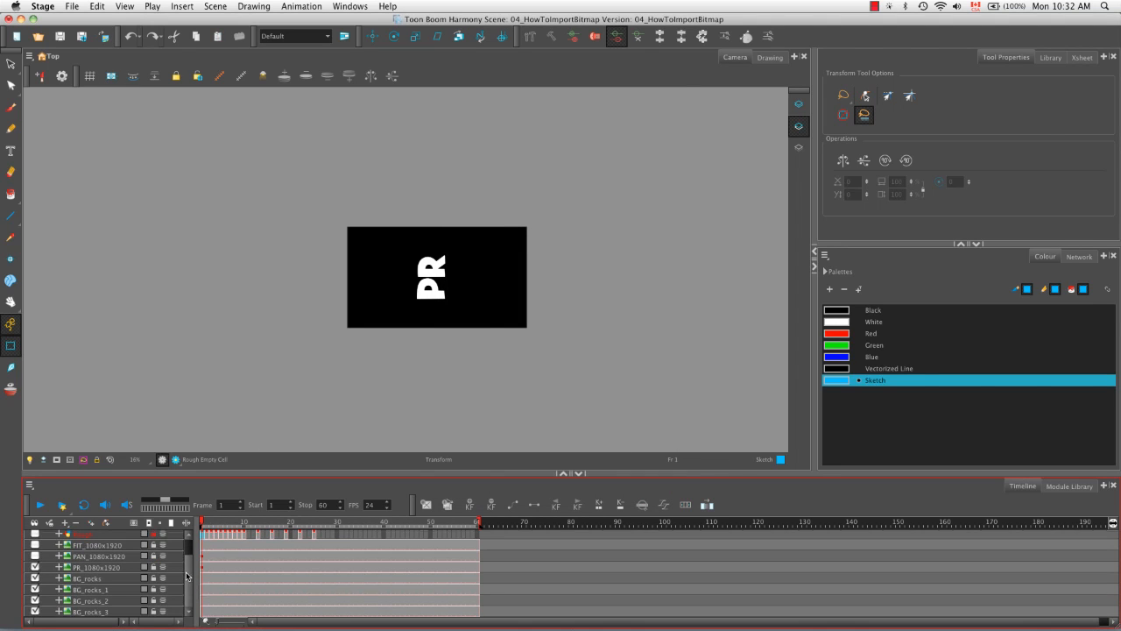
click(35, 566)
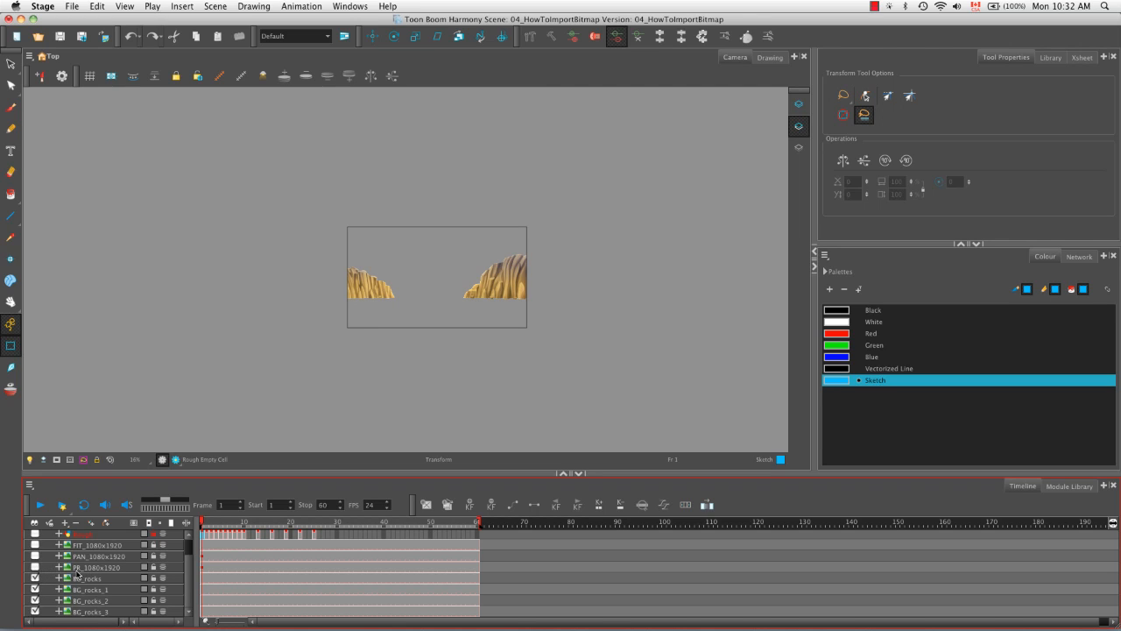
click(334, 463)
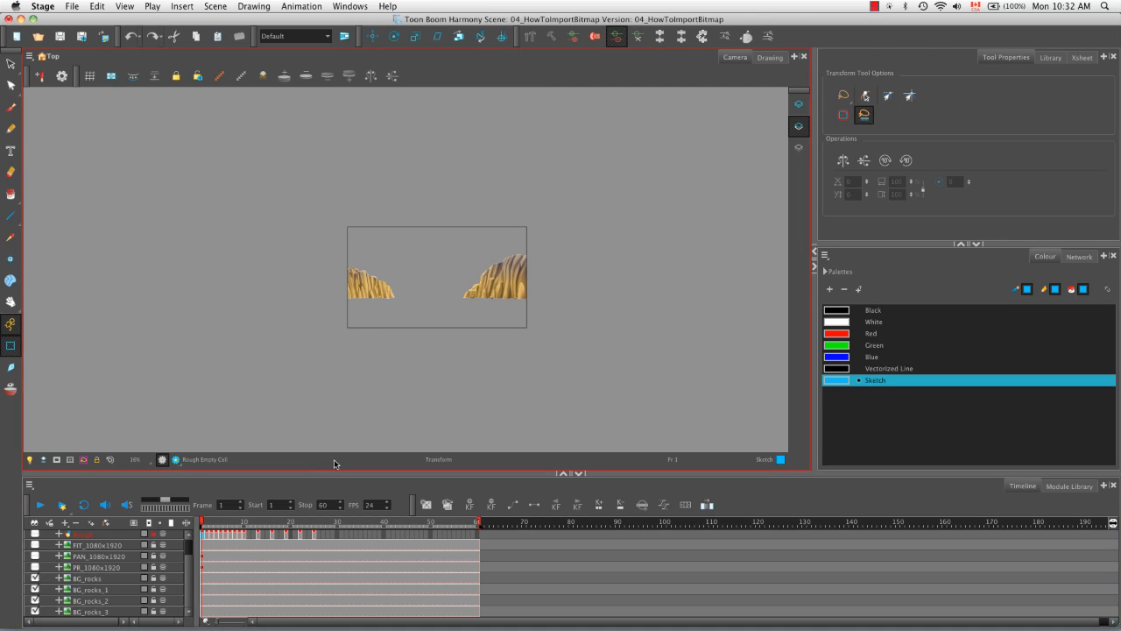
- Examine the upper edge of the left rocks up close, leaving the artwork deselected
key(shift+m)
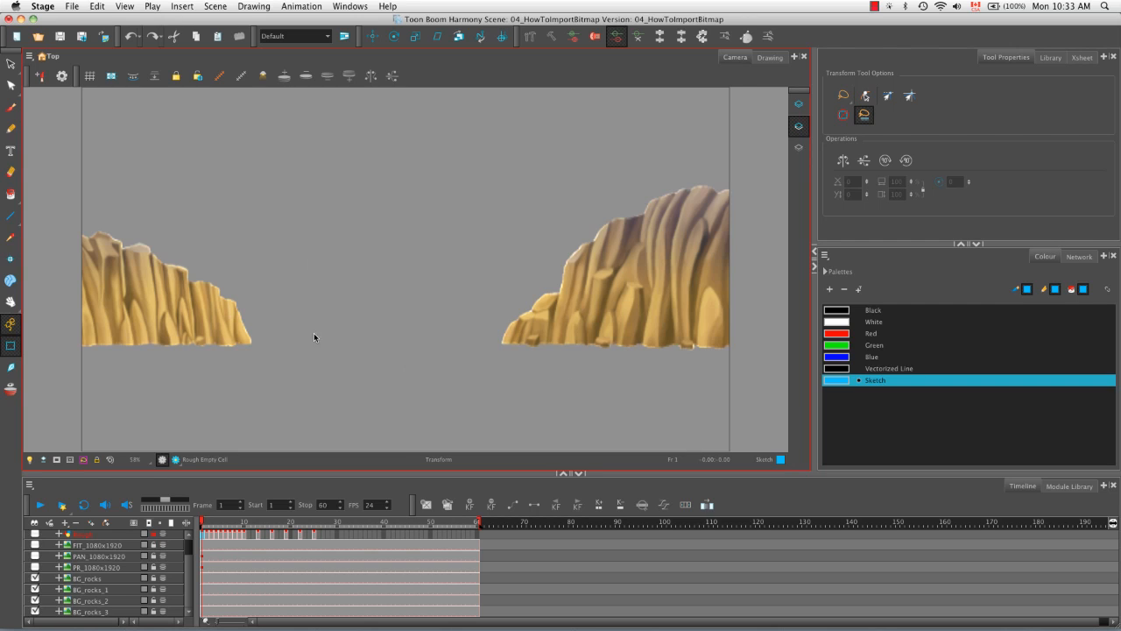
key(super+a)
key(2)
key(2)
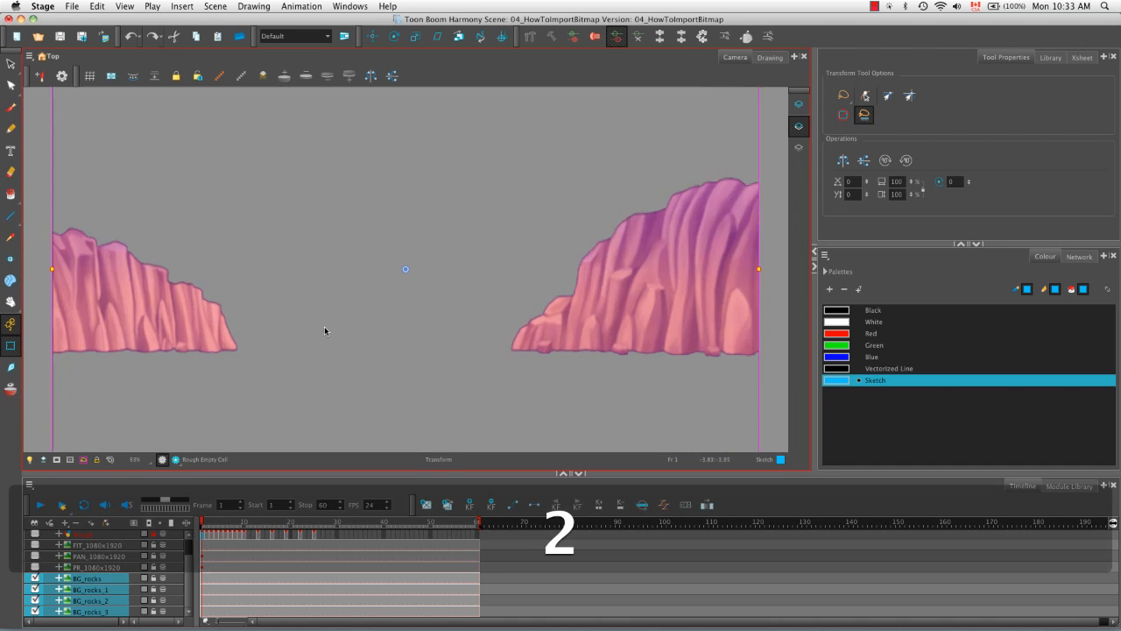
key(space)
drag(142, 327, 486, 307)
key(2)
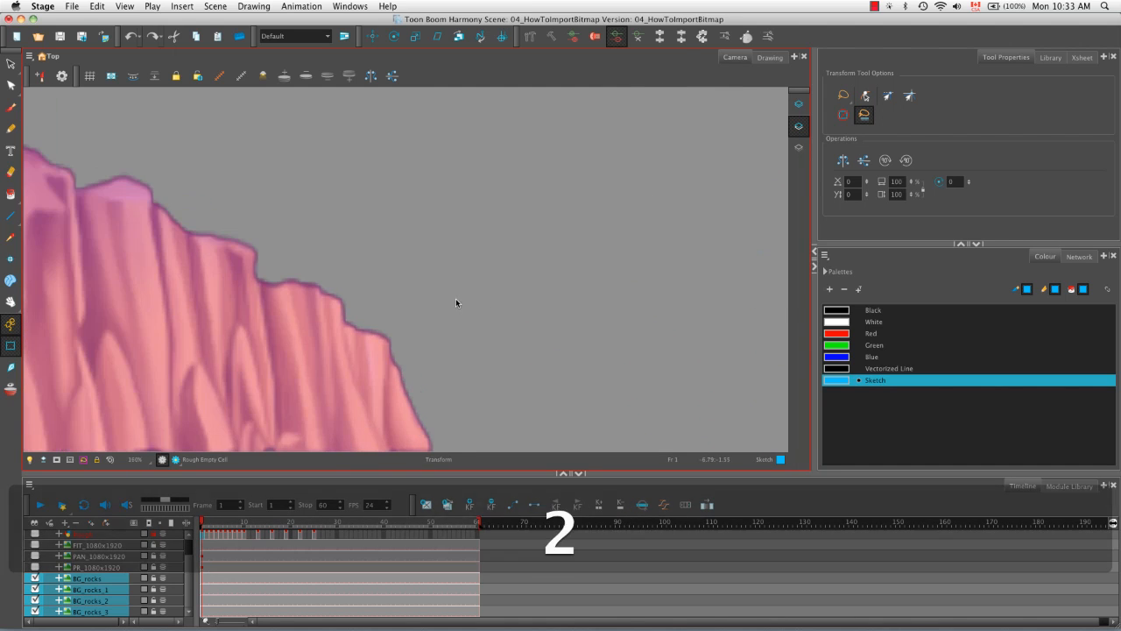
click(454, 296)
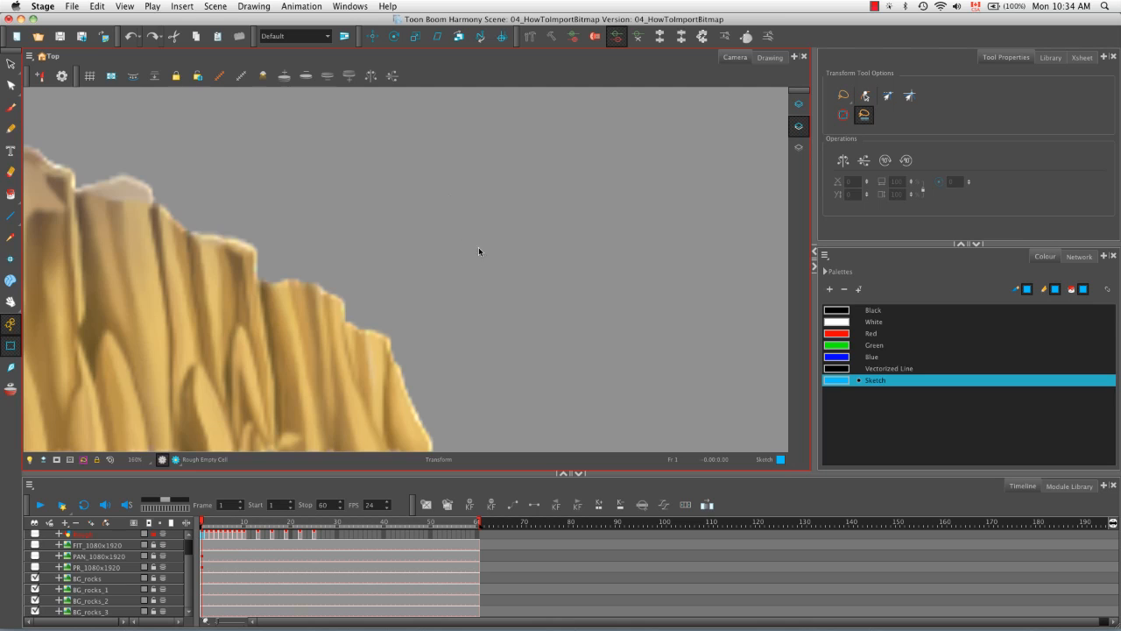
- Add a Colour-Card layer behind the rocks and switch the camera view to the rendered preview
click(65, 523)
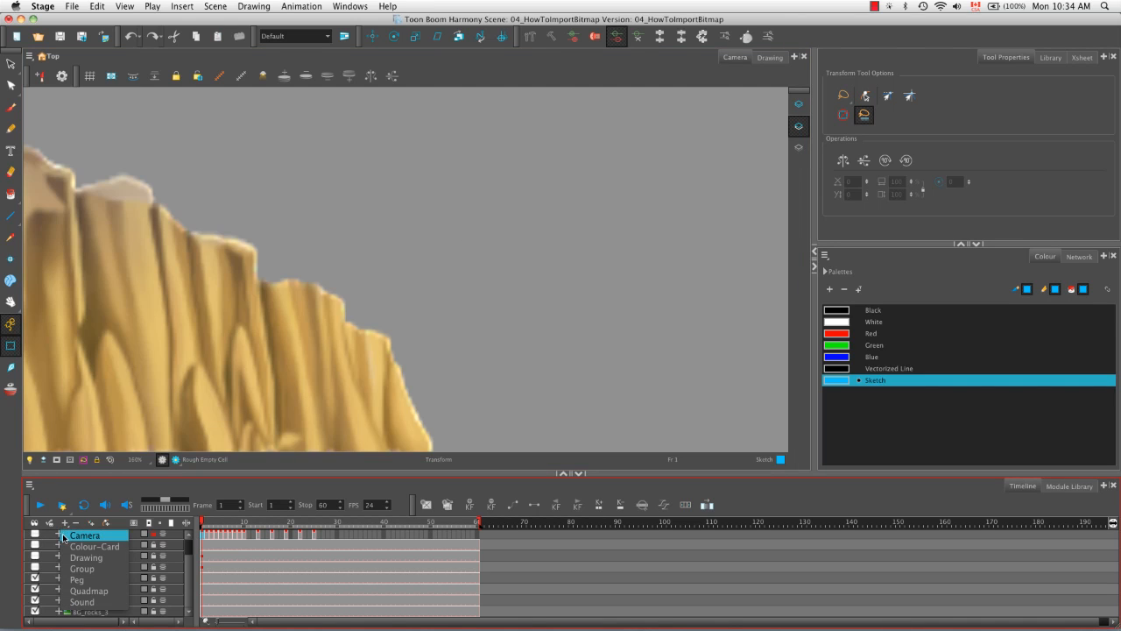
click(87, 545)
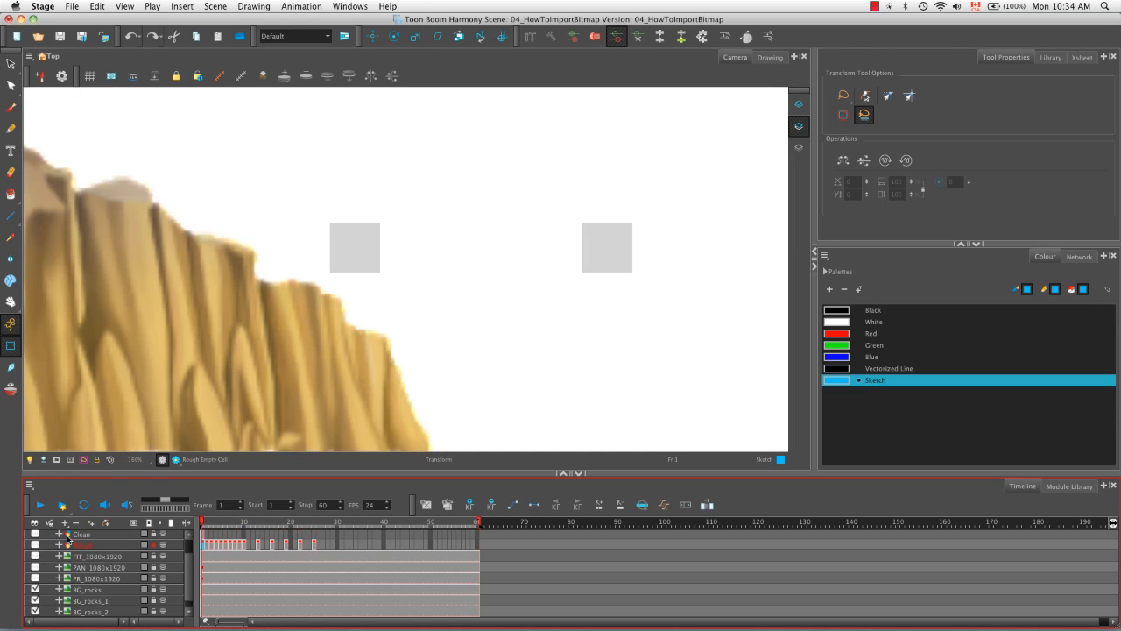
click(176, 459)
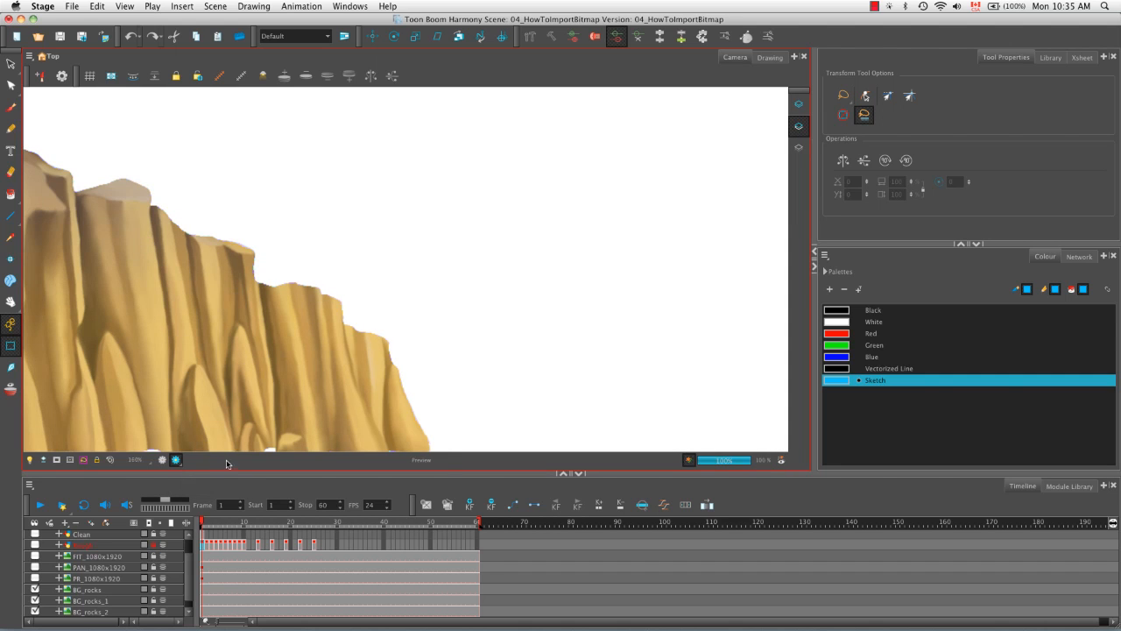
- Examine the rendered outline of the left rocks against the white colour card at high magnification
key(2)
key(2)
key(2)
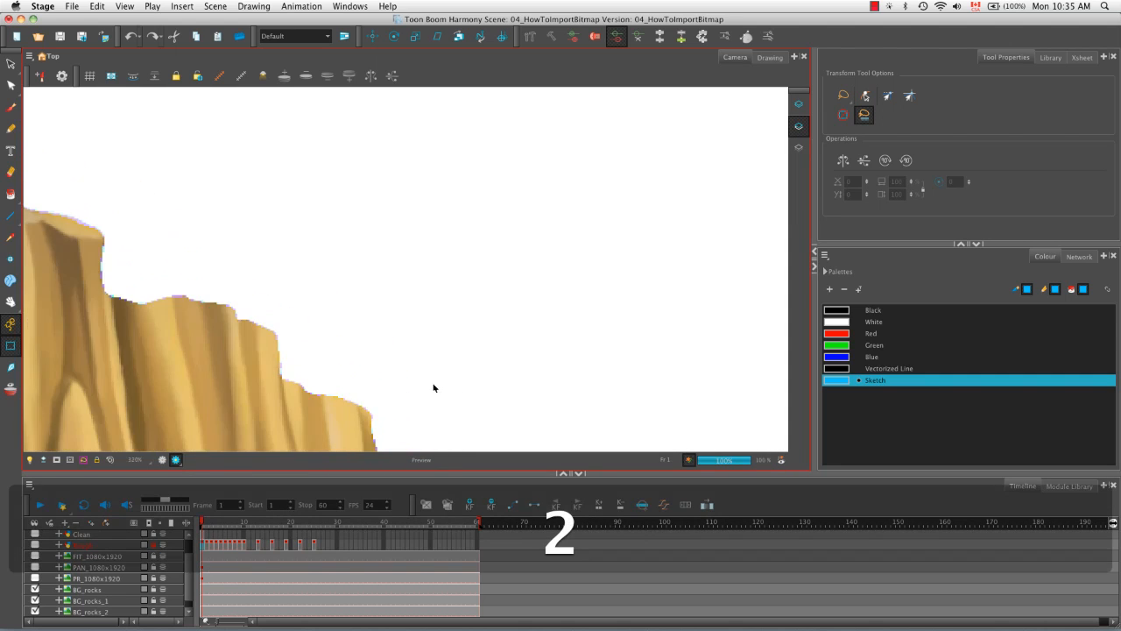
key(space)
drag(511, 370, 596, 394)
drag(508, 335, 525, 351)
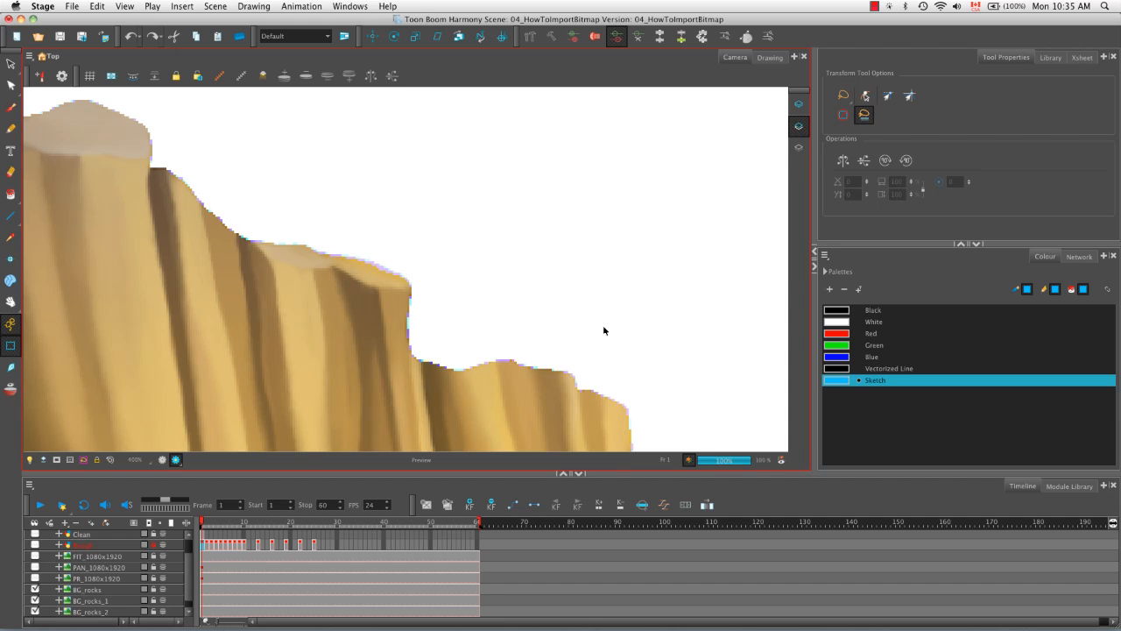
- Hide BG_rocks, BG_rocks_2 and BG_rocks_3, leaving only BG_rocks_1 shown over the colour card
drag(189, 590, 189, 605)
drag(38, 607, 38, 577)
click(36, 590)
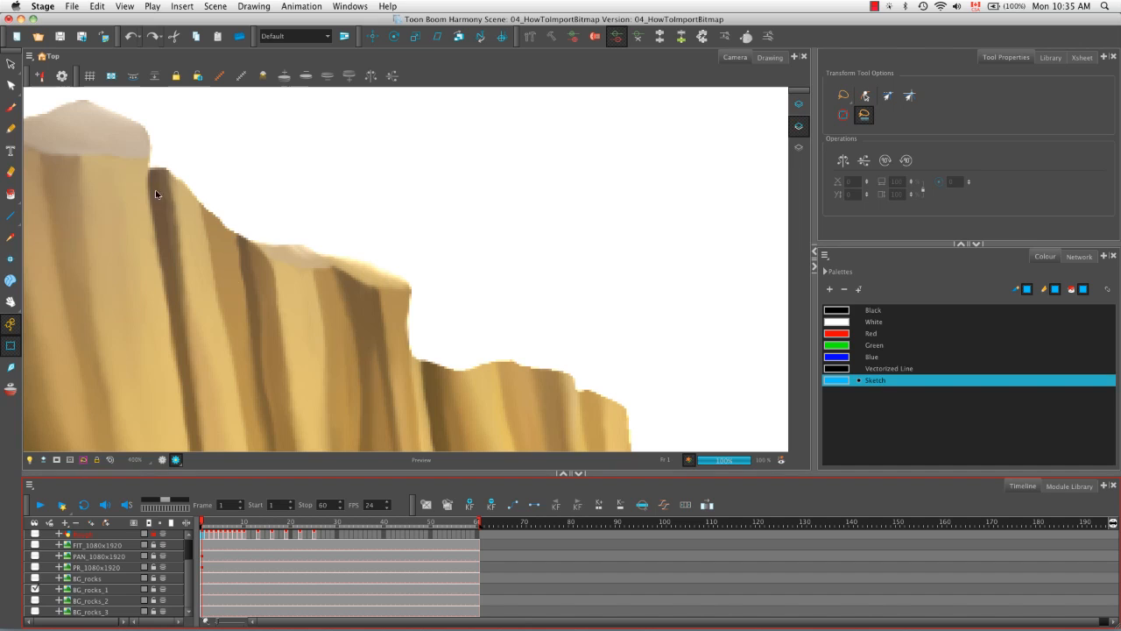
- Turn off the rendered preview and examine the edge of BG_rocks_1 at a lower magnification
click(161, 460)
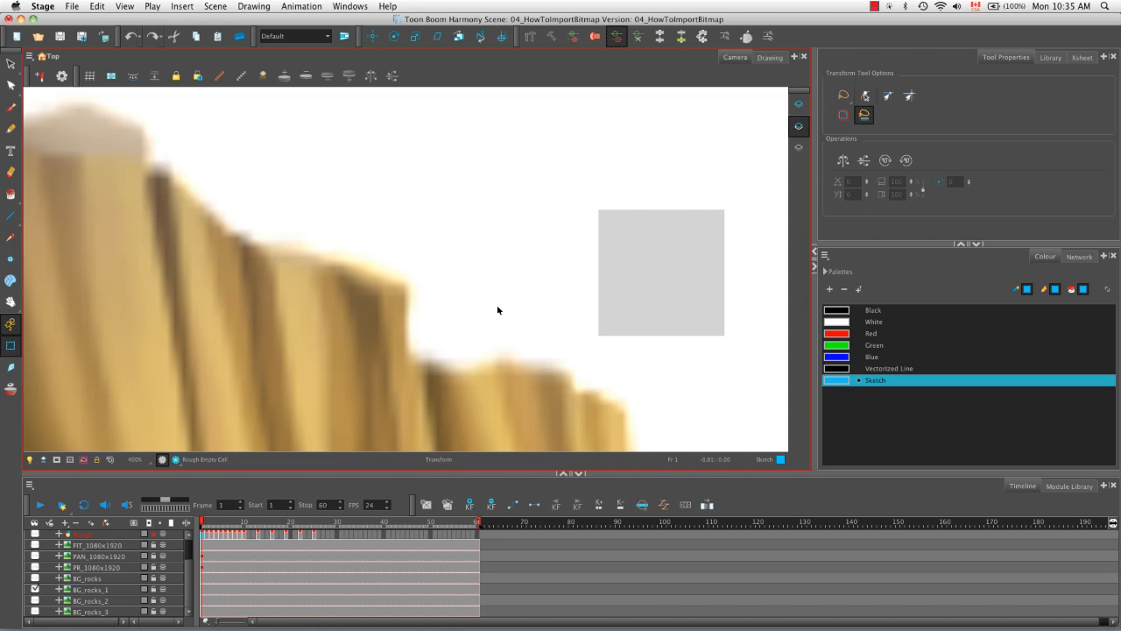
key(1)
key(1)
key(1)
key(1)
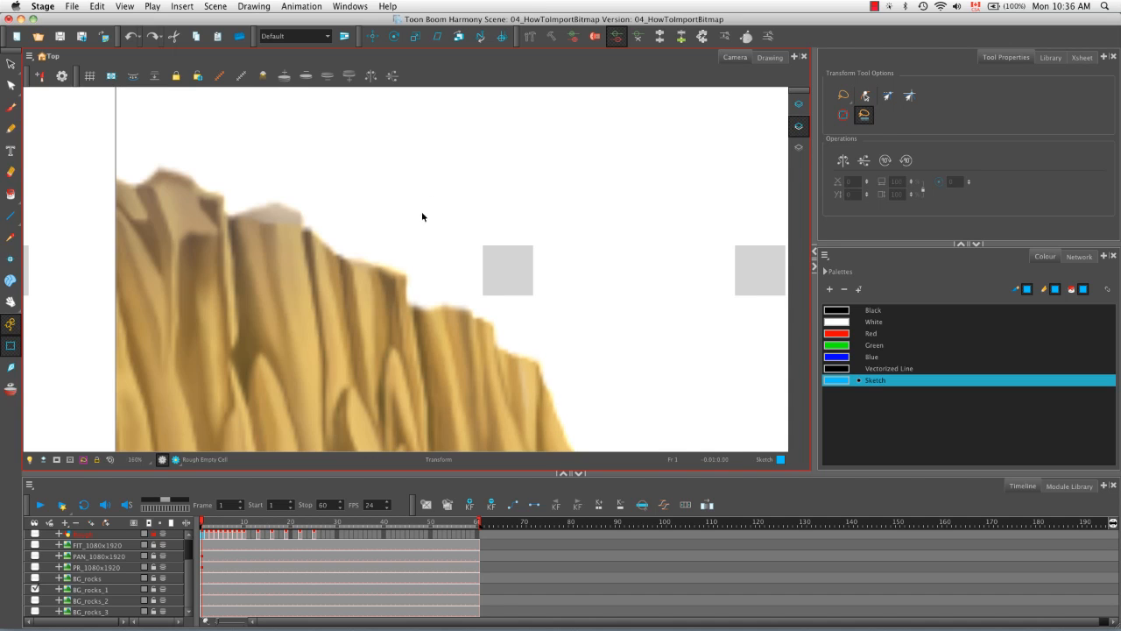
- Show BG_rocks_2 in place of BG_rocks_1 and examine its upper edge up close in the rendered preview
click(35, 590)
click(35, 600)
key(2)
key(2)
key(2)
key(space)
drag(420, 273, 435, 310)
click(174, 459)
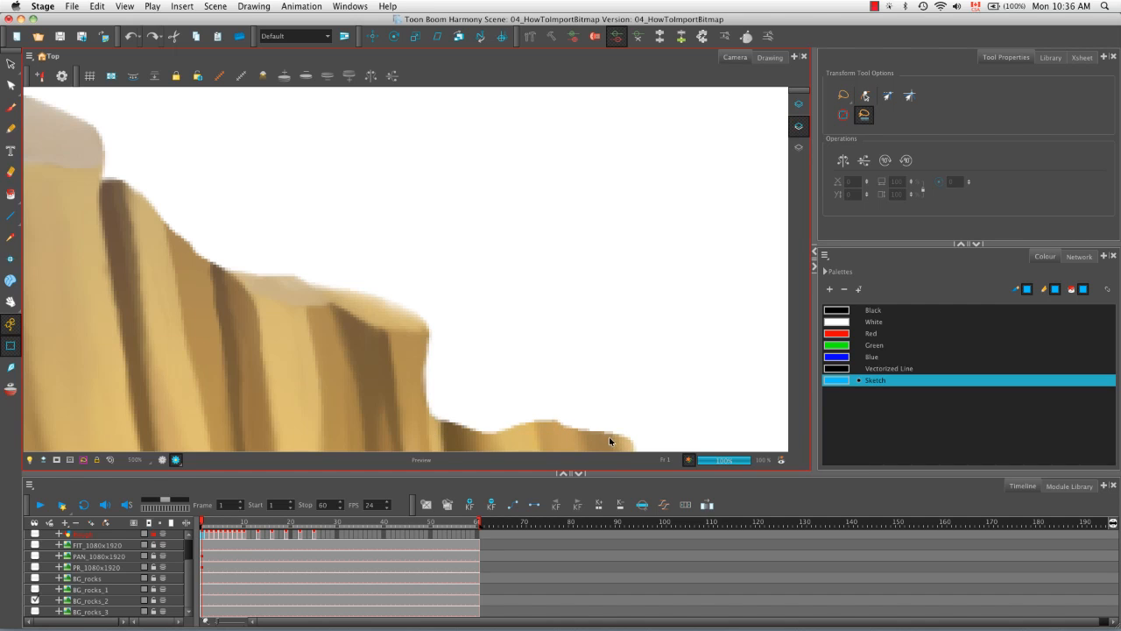
- Show BG_rocks_3 in place of BG_rocks_2 to compare its rendered edge
click(35, 600)
click(35, 611)
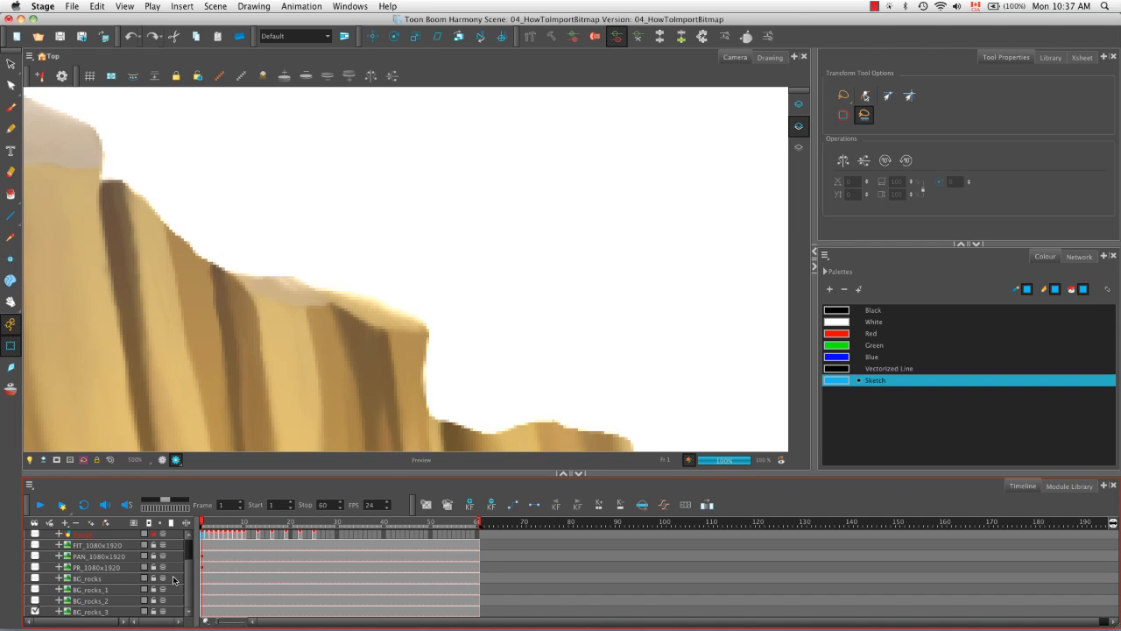
- Hide BG_rocks_3, then show the Clean layer and select it
click(35, 611)
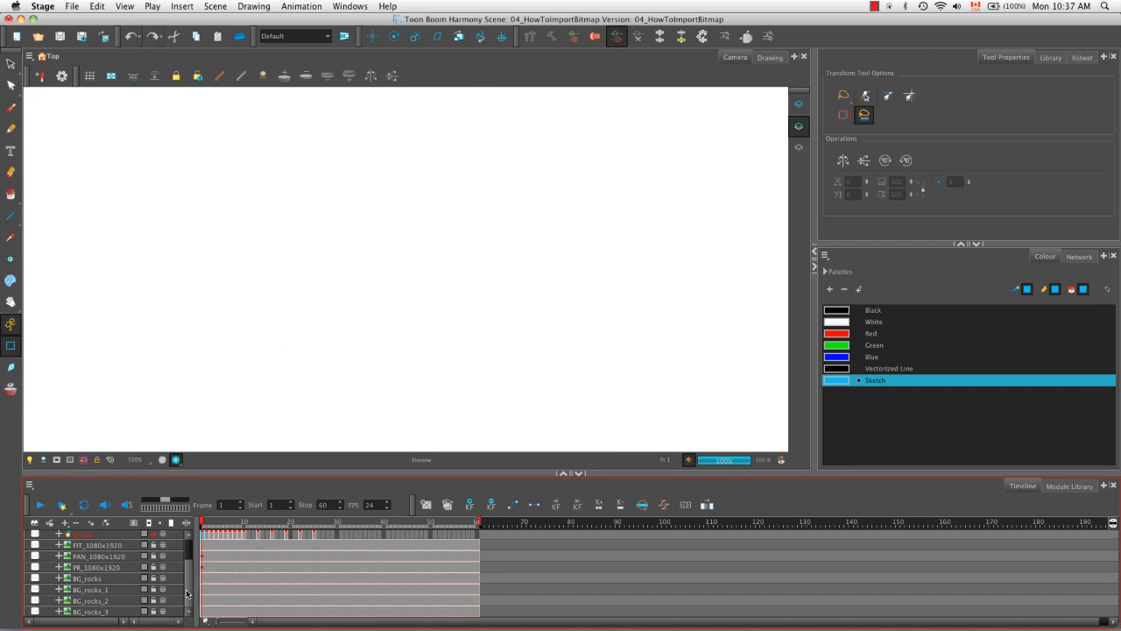
scroll(188, 594, up, 3)
click(35, 558)
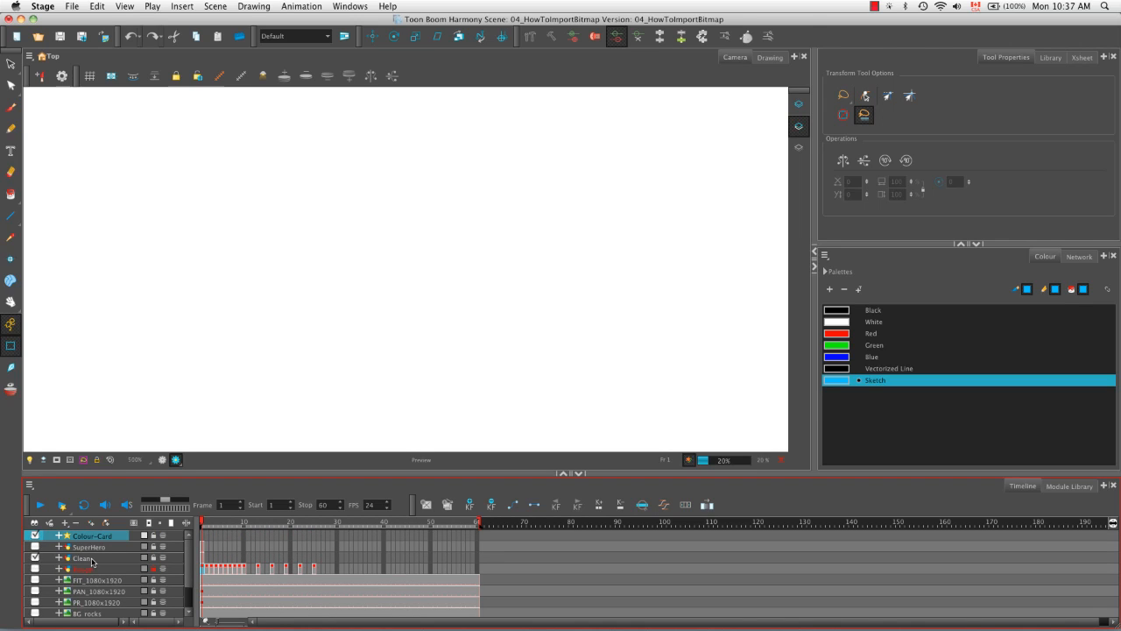
click(98, 558)
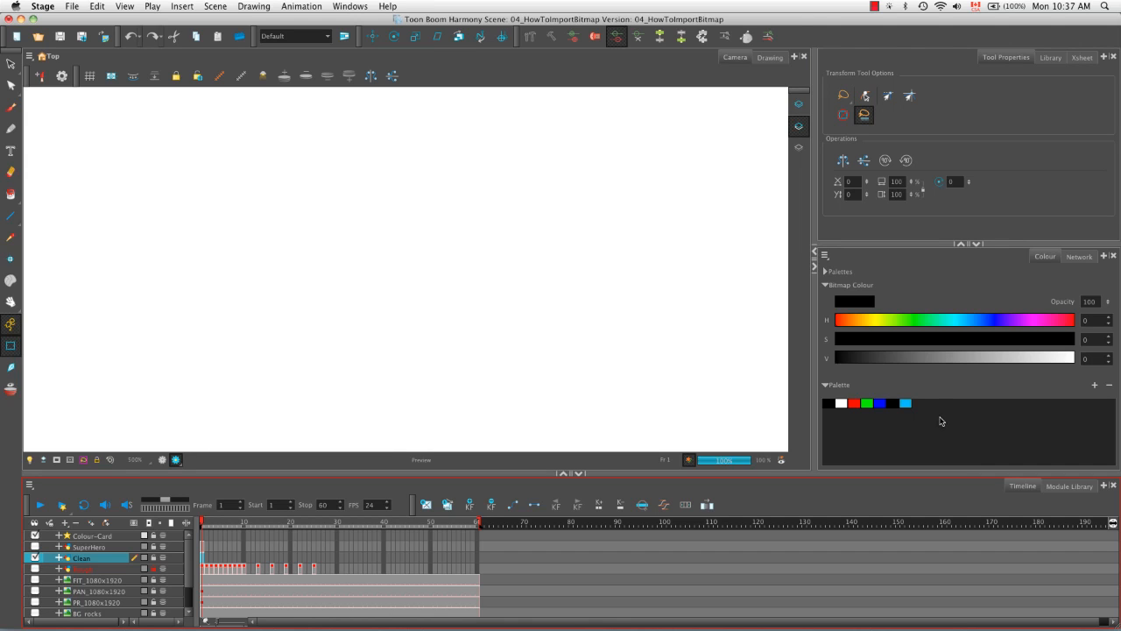
- Add an orange swatch to the bitmap palette with RGB 250, 180, 30 and base the picker on hue
click(1094, 386)
double_click(918, 405)
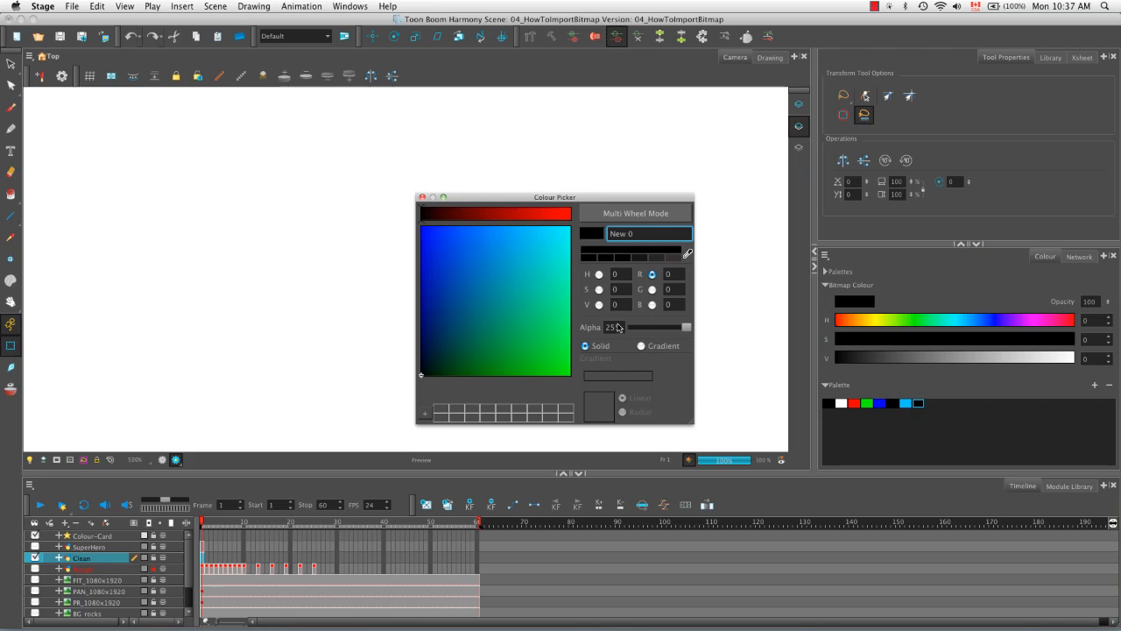
click(619, 289)
click(624, 274)
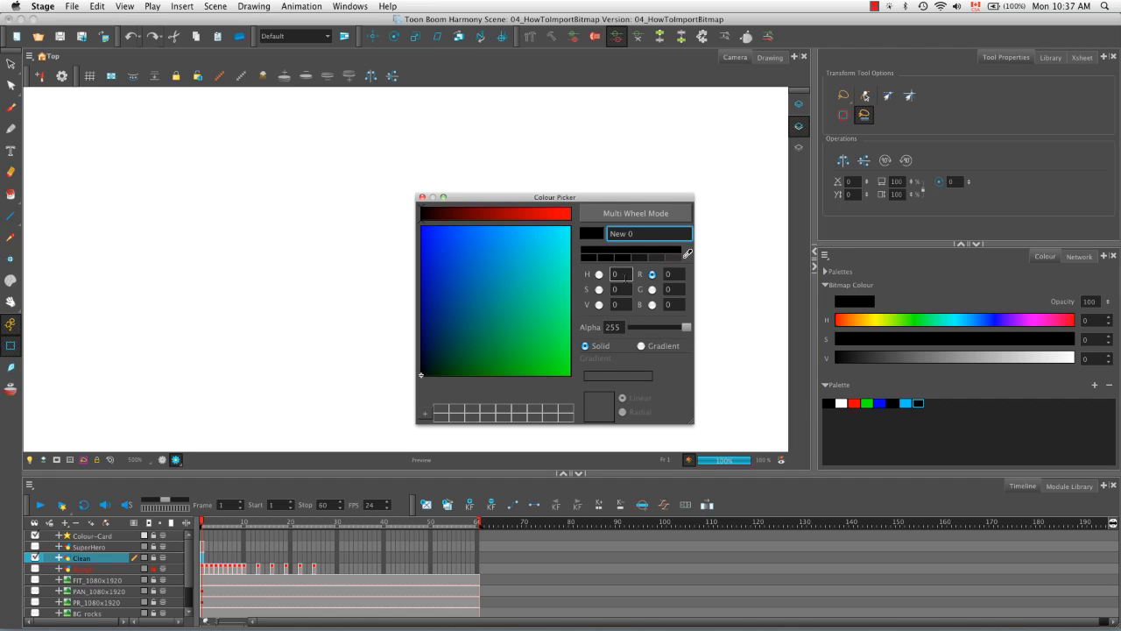
double_click(683, 275)
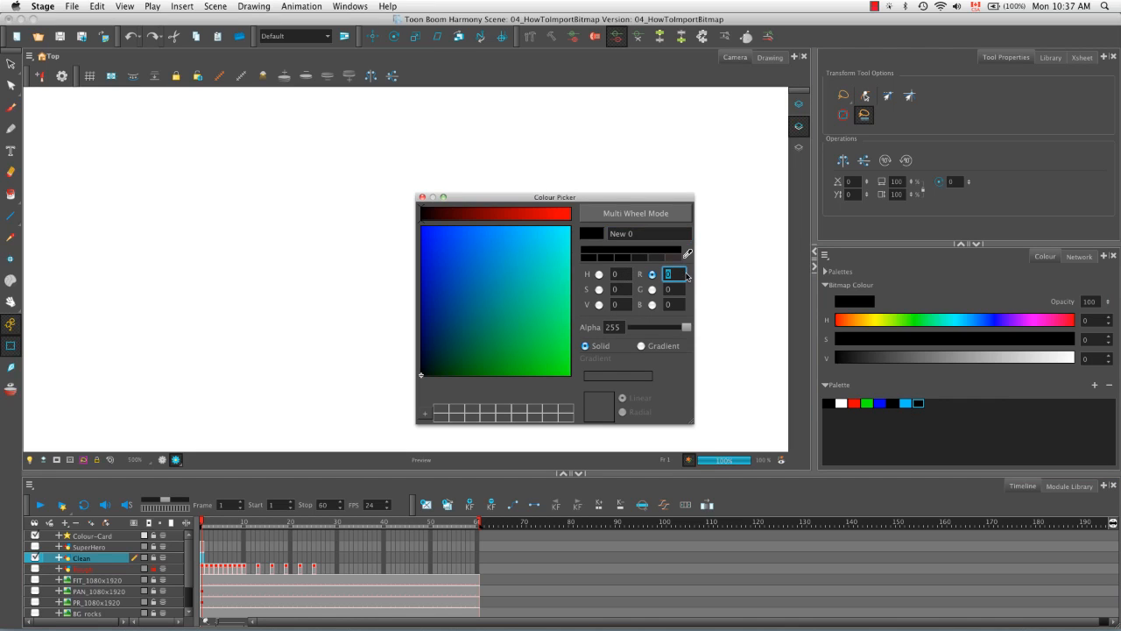
text(250)
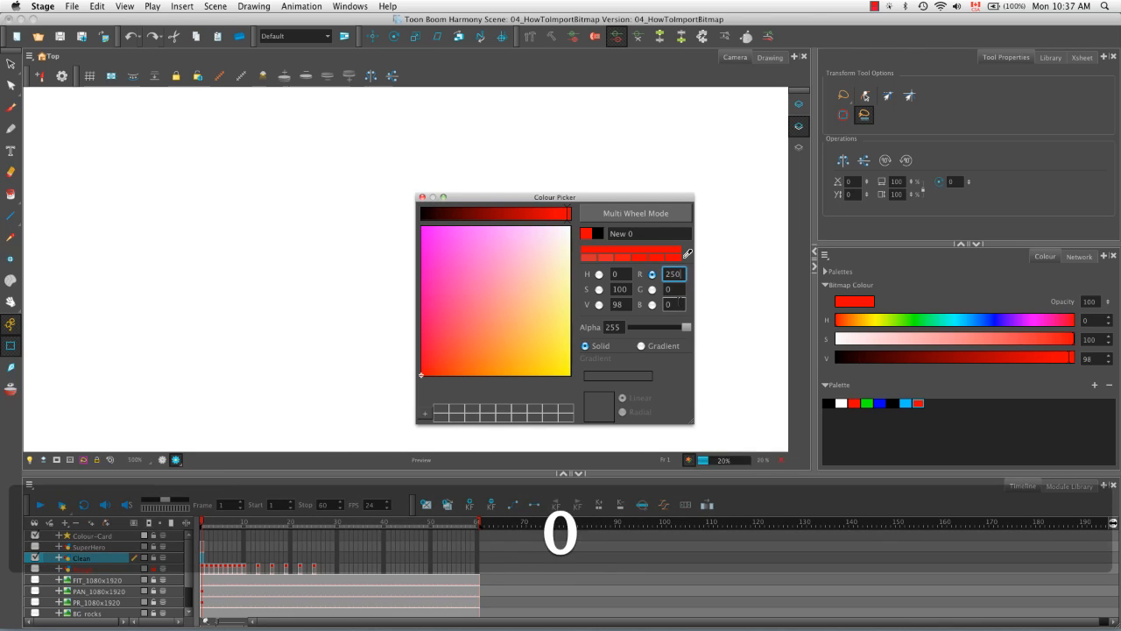
key(Tab)
text(1)
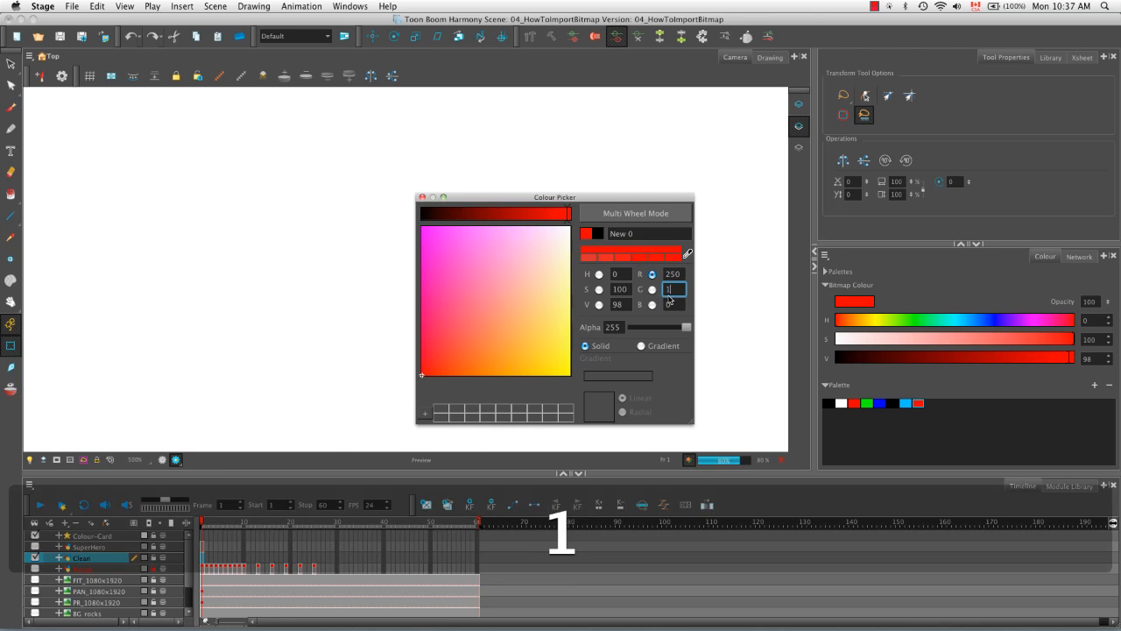
text(80)
key(Tab)
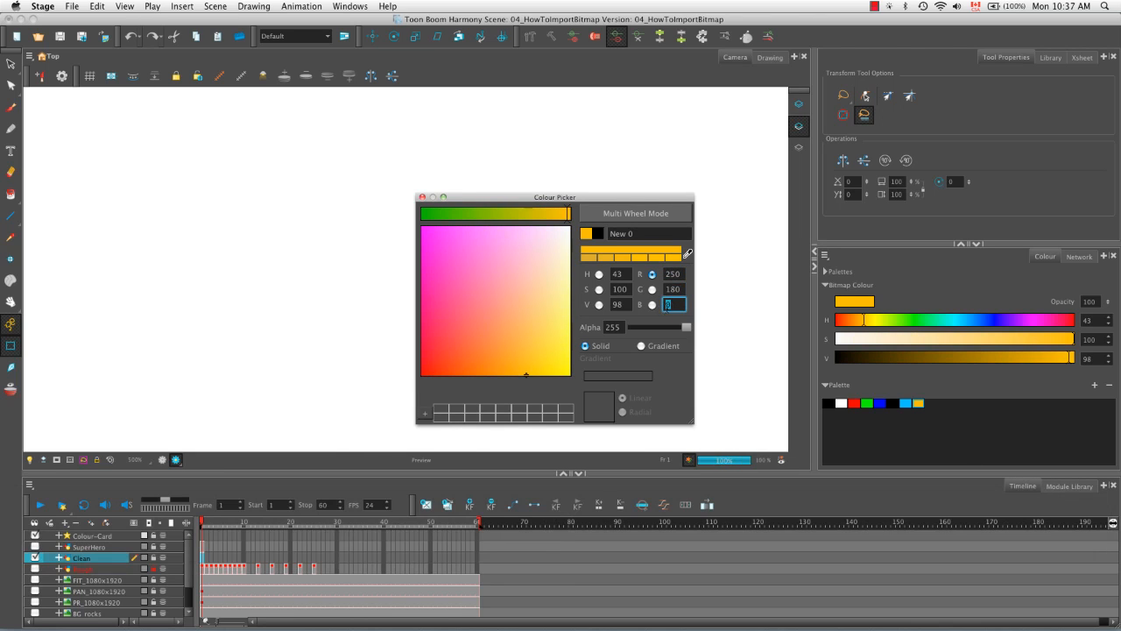
text(30)
click(599, 274)
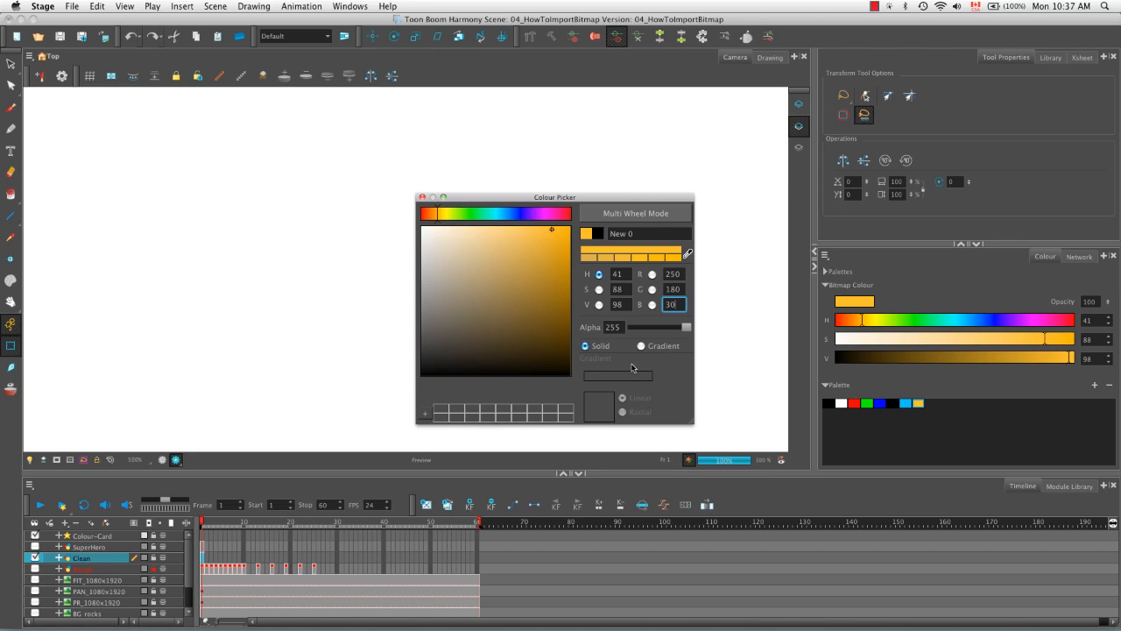
- Add a brown swatch with RGB 125, 90, 15, darken it to about 115, 83, 15, and close the Colour Picker
click(1094, 385)
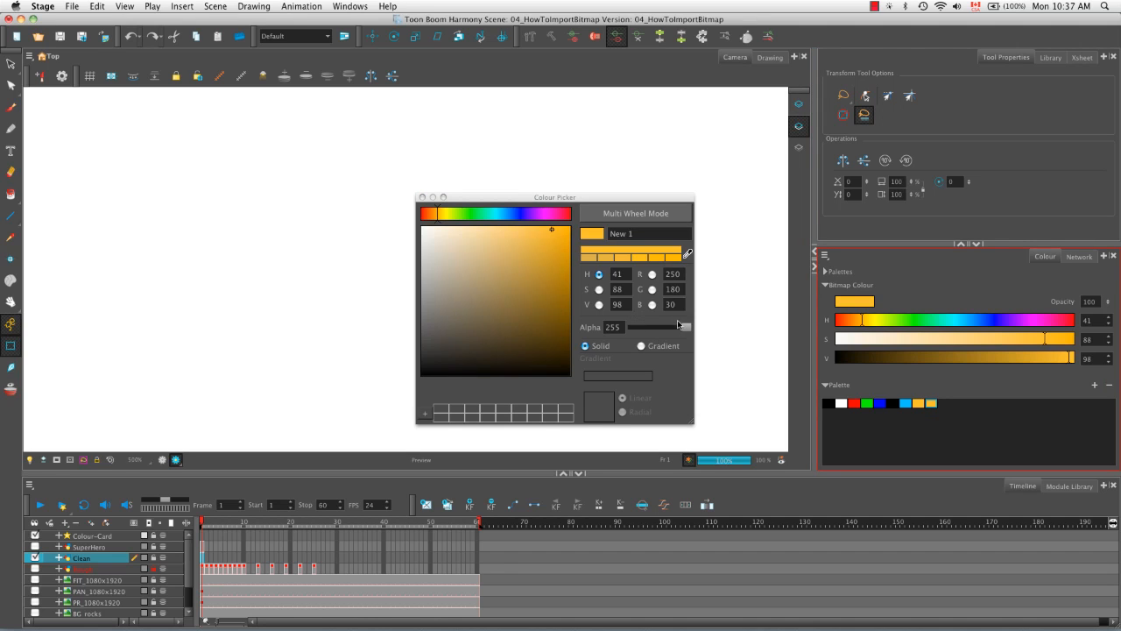
click(681, 275)
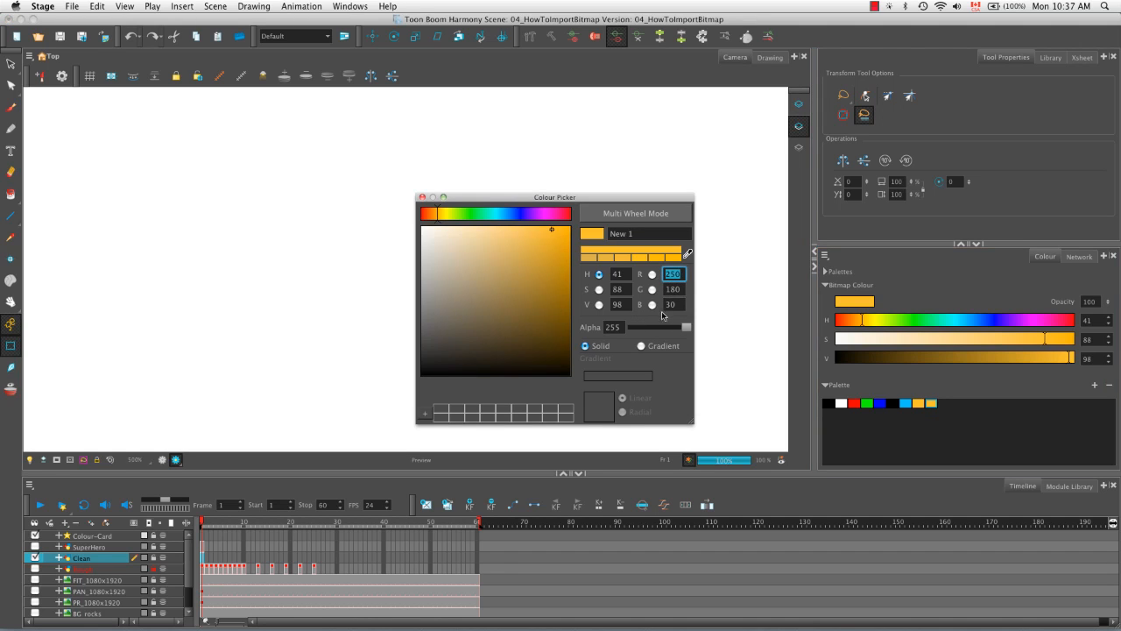
text(125)
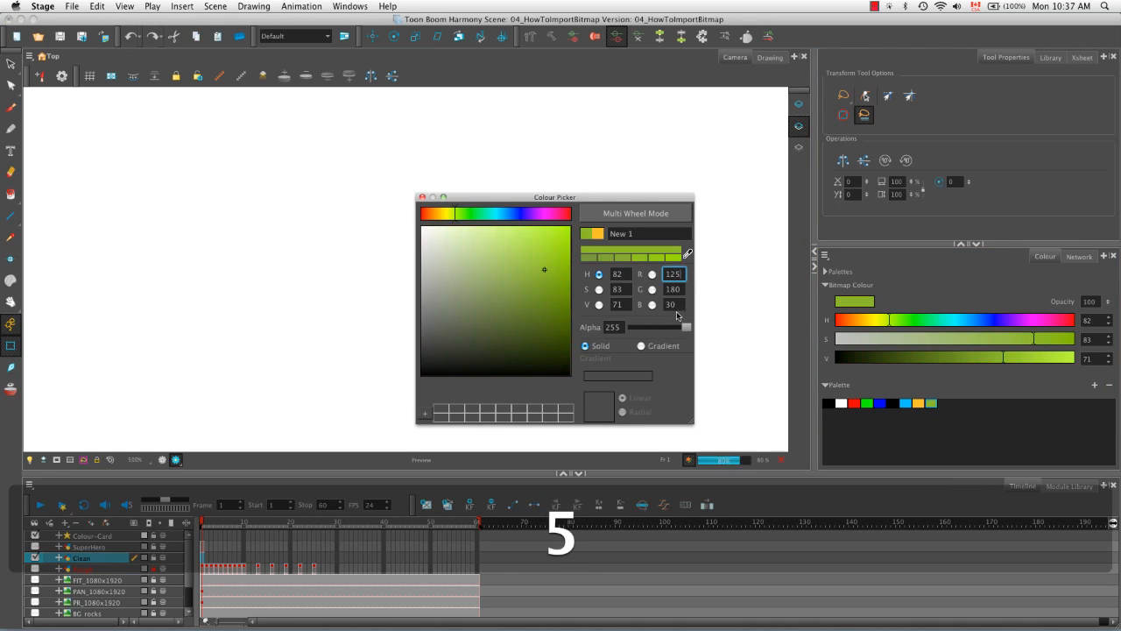
key(Tab)
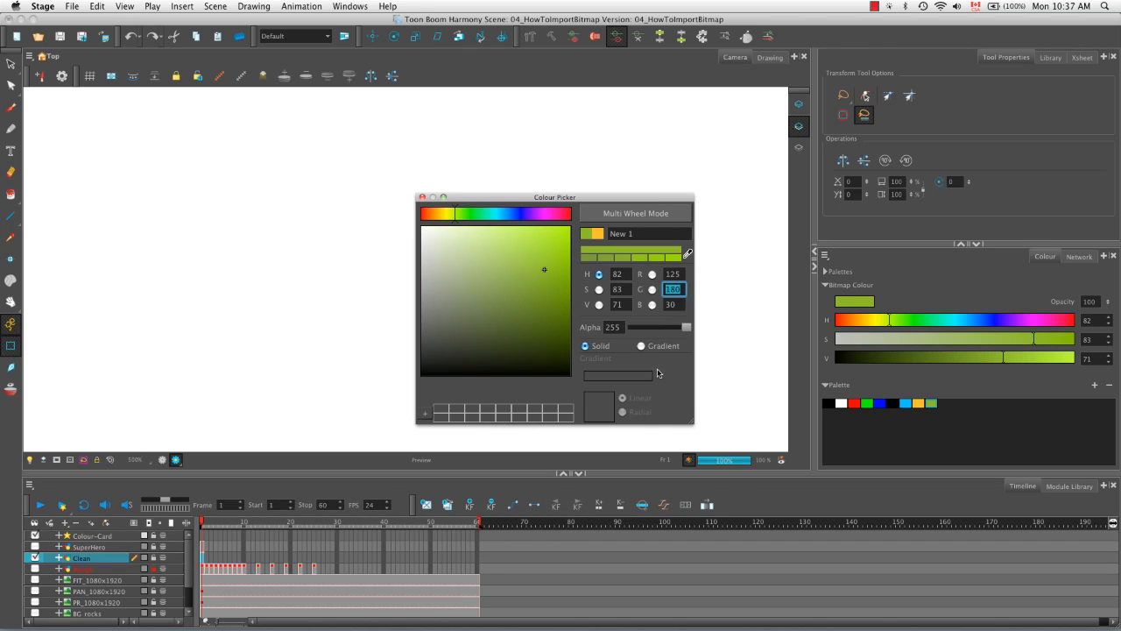
text(90)
key(Tab)
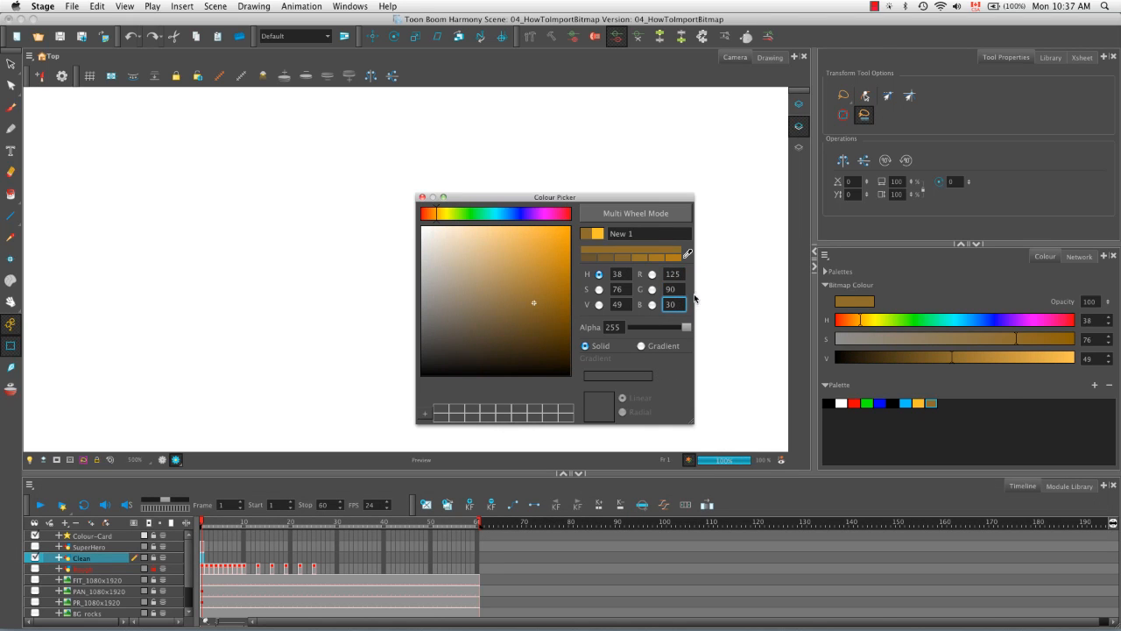
text(15)
mouse_move(553, 303)
mouse_down()
mouse_move(553, 235)
mouse_move(549, 307)
mouse_up()
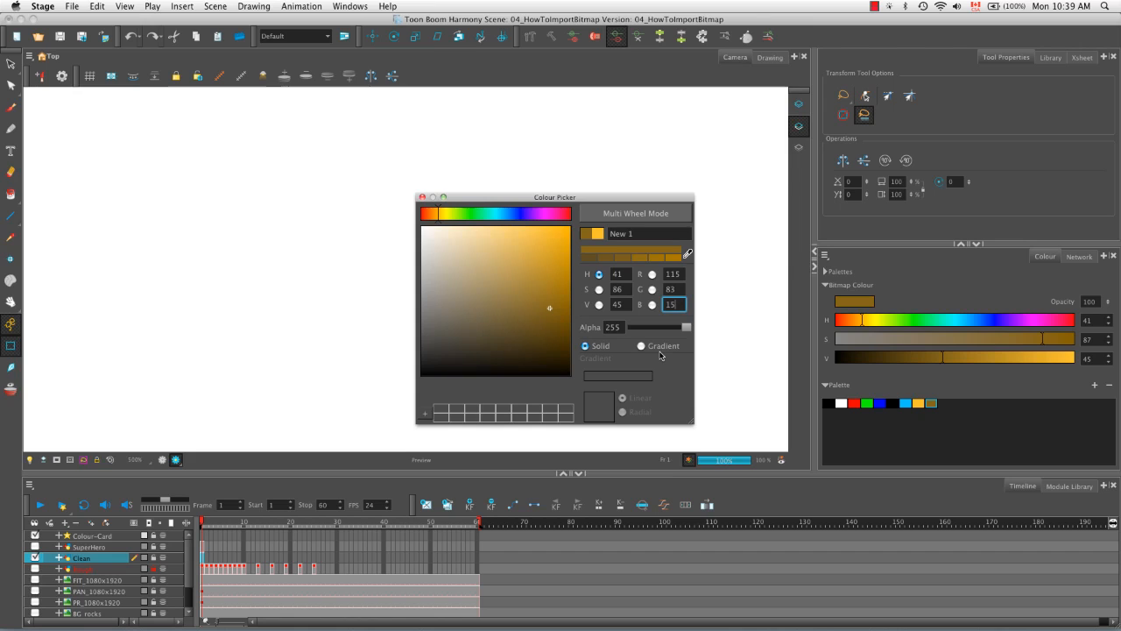
click(424, 199)
- Examine the superhero line drawing on the Clean layer at a lower magnification
click(429, 371)
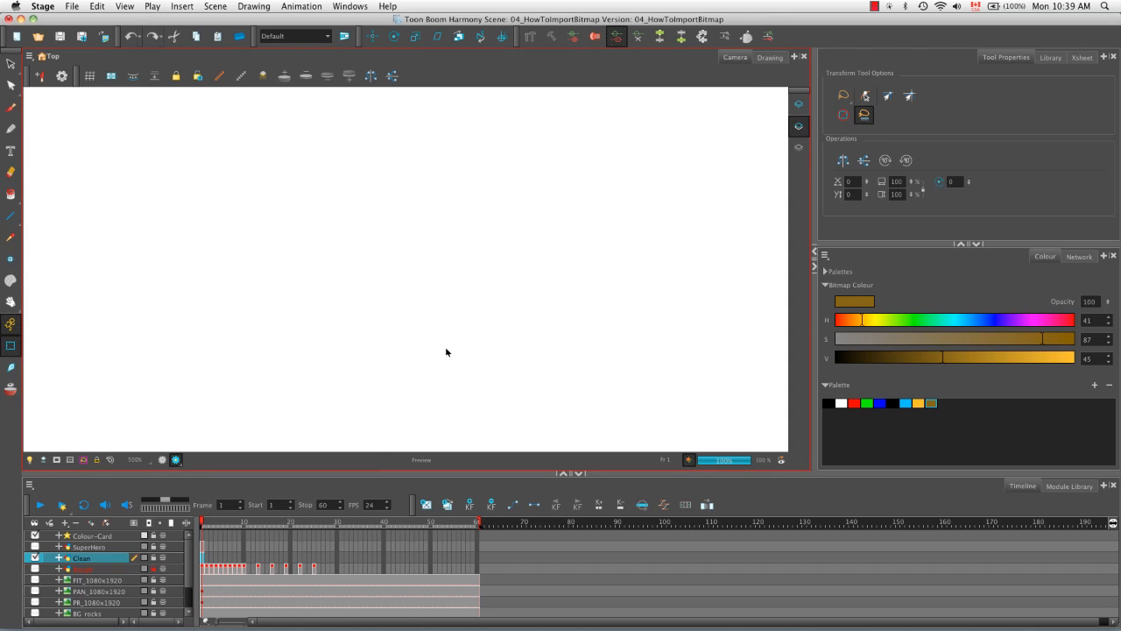
key(1)
key(1)
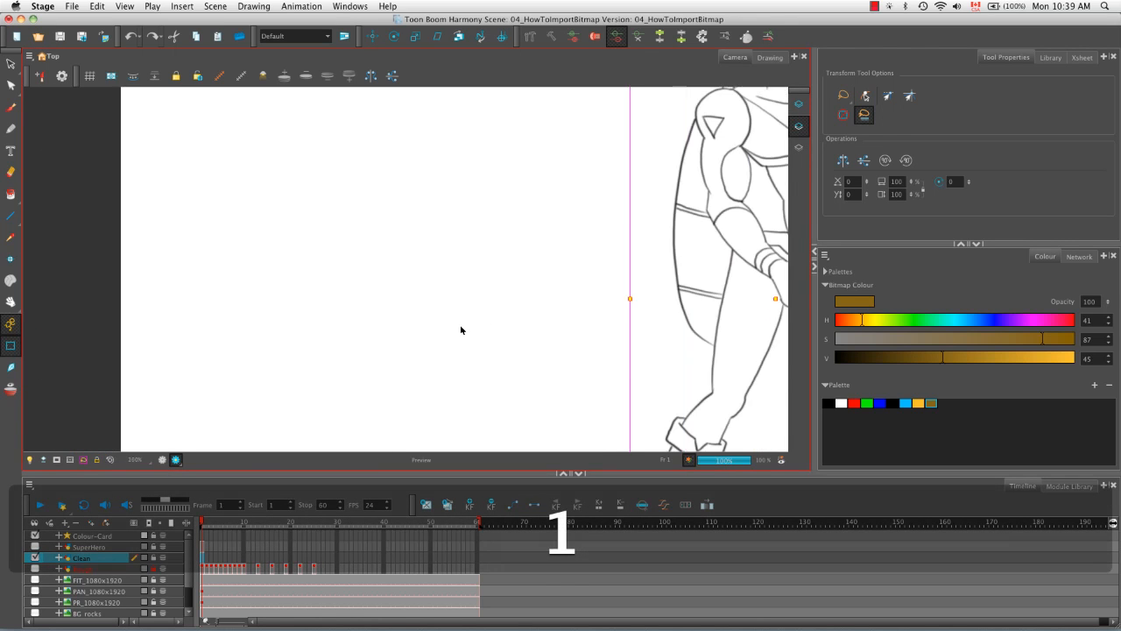
drag(575, 308, 380, 351)
key(1)
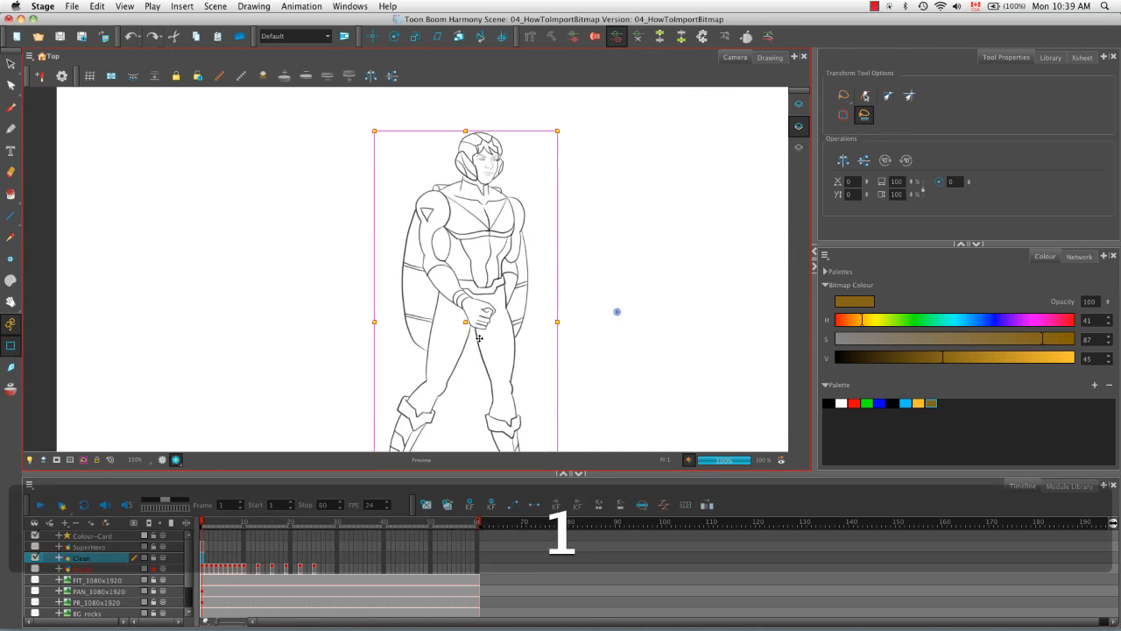
drag(560, 316, 445, 339)
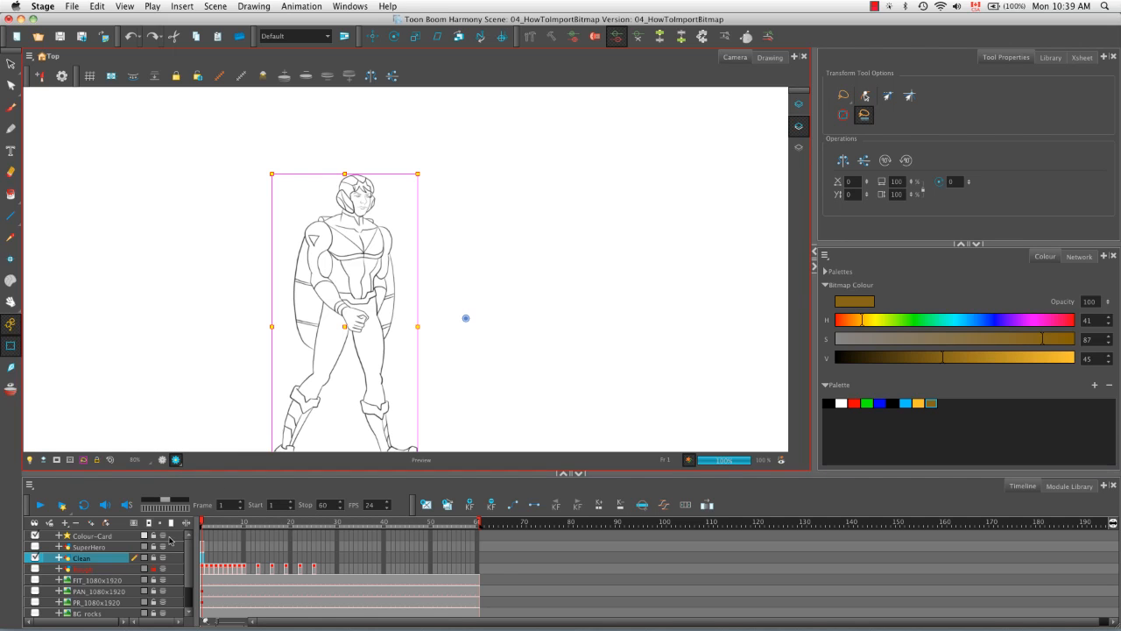
- Hide the Clean layer and show BG_rocks_2 in its place
click(35, 558)
scroll(37, 580, down, 3)
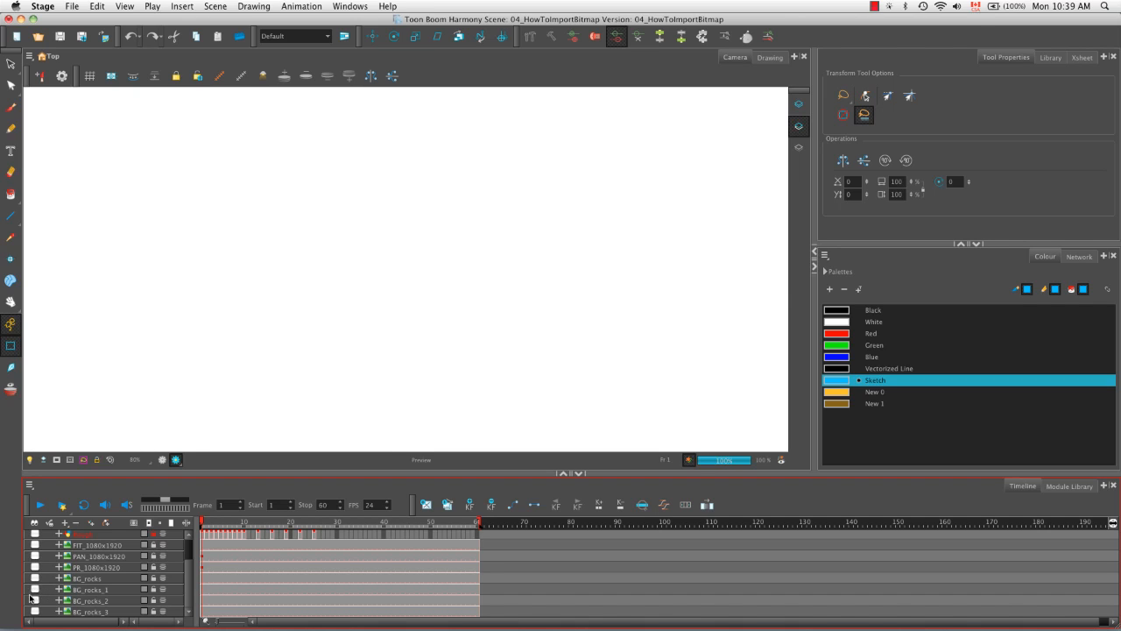
click(35, 600)
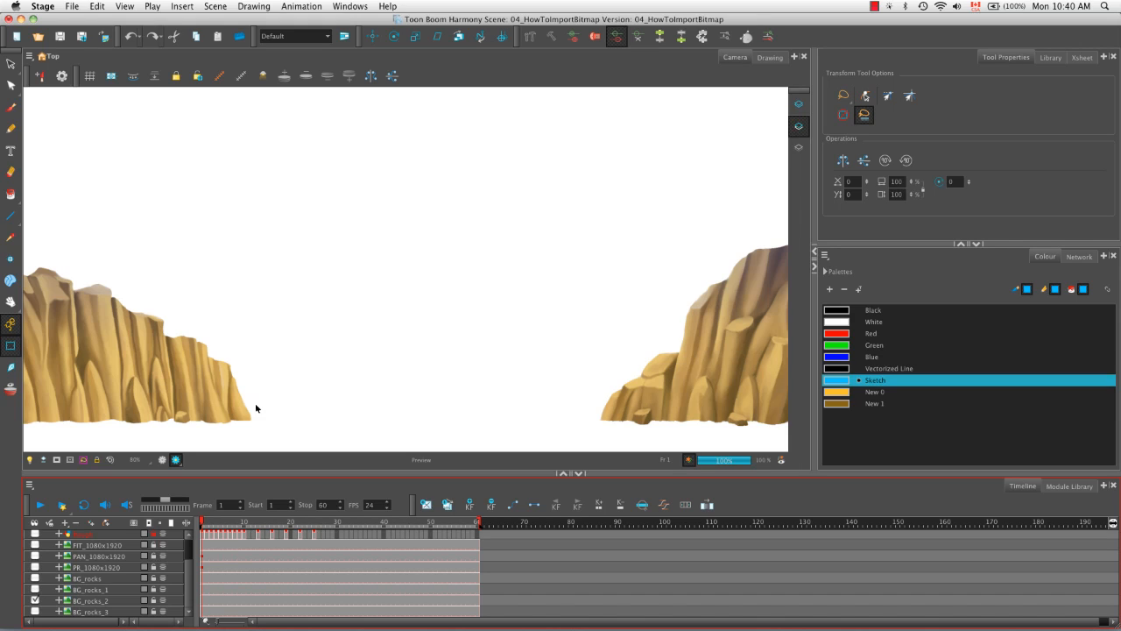
- Compare BG_rocks_2 with and without the rendered preview, leaving the preview off
click(161, 459)
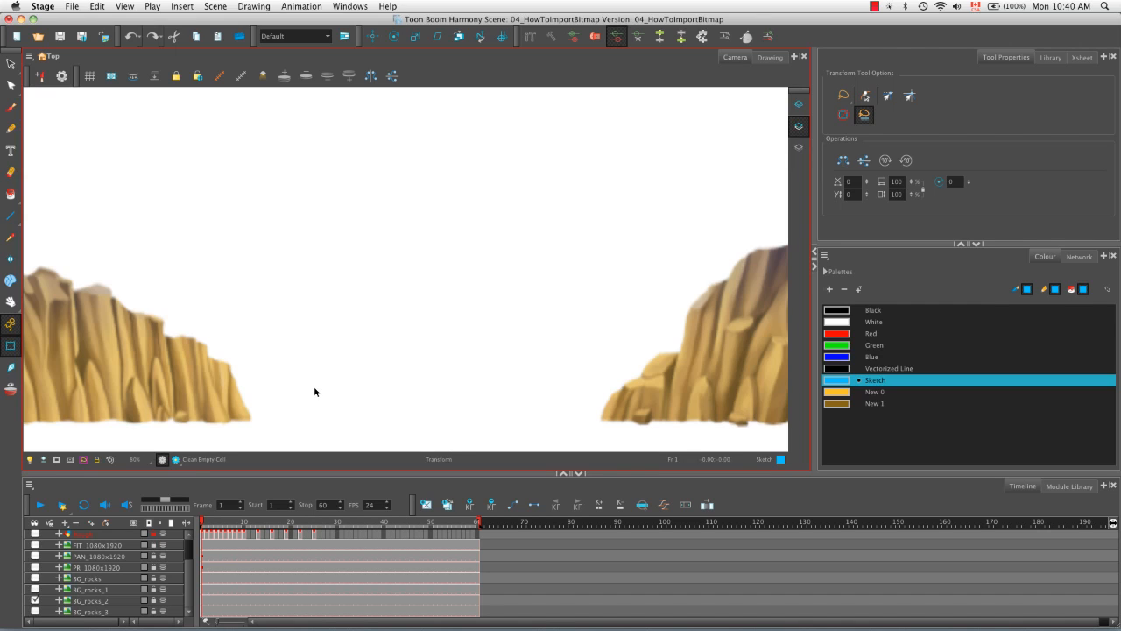
click(162, 459)
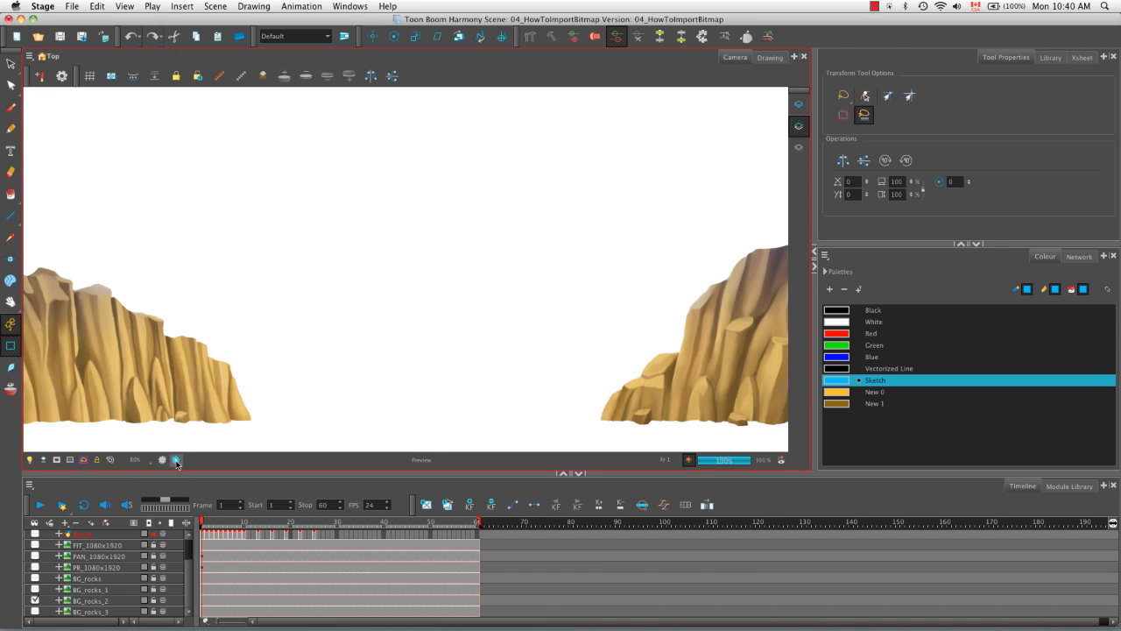
click(162, 459)
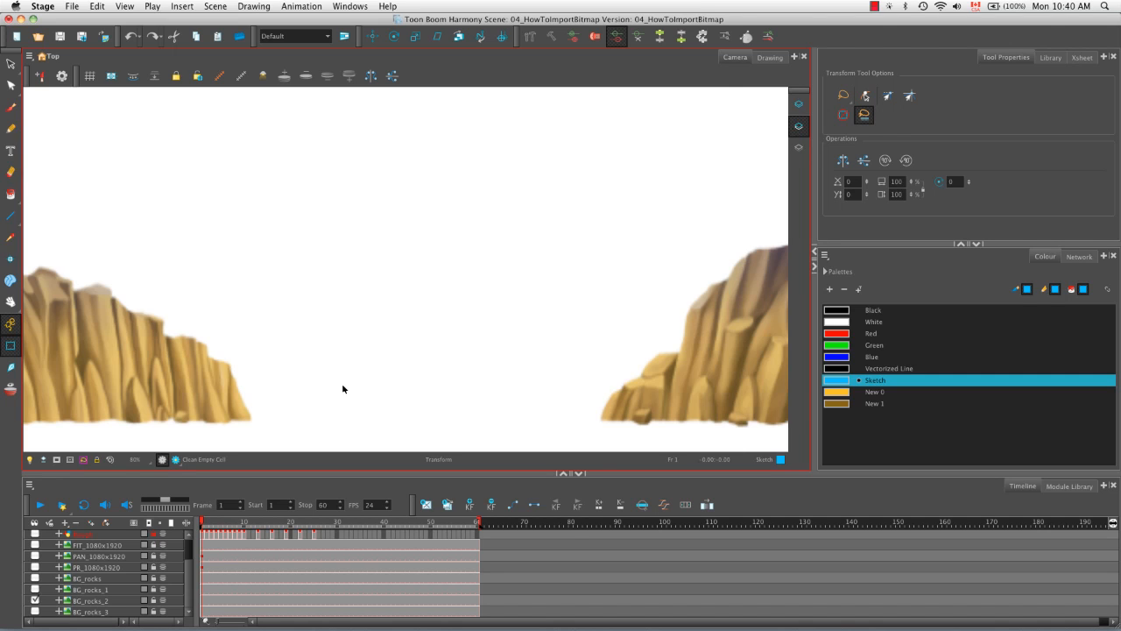
- Reset the camera view and hide the Colour-Card and BG_rocks_2 layers
key(shift+m)
drag(190, 588, 188, 562)
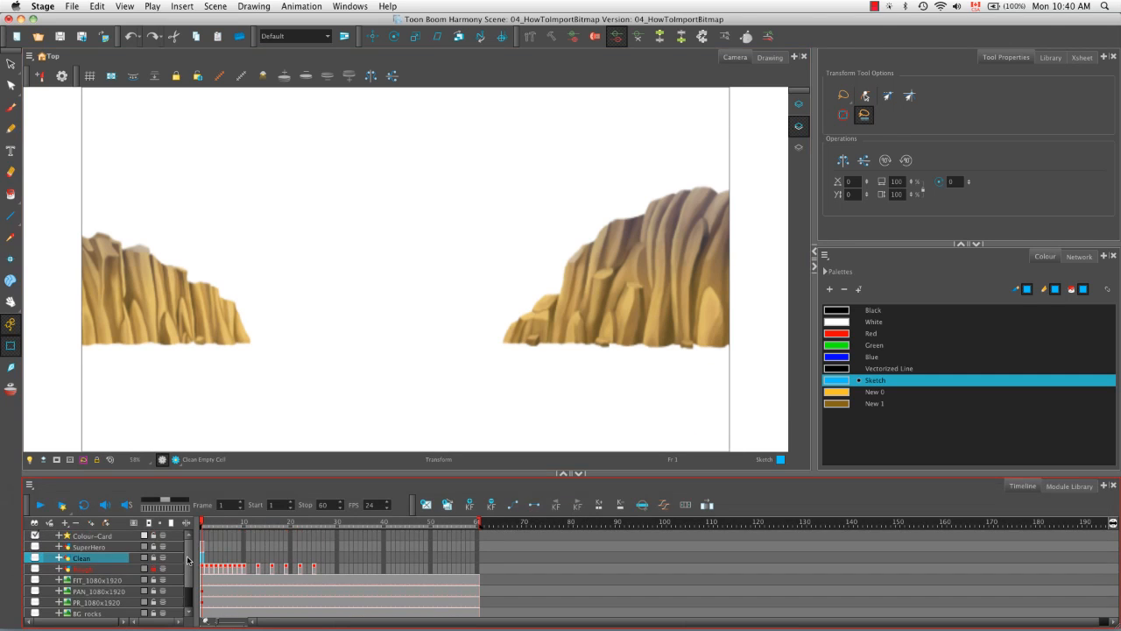
click(35, 535)
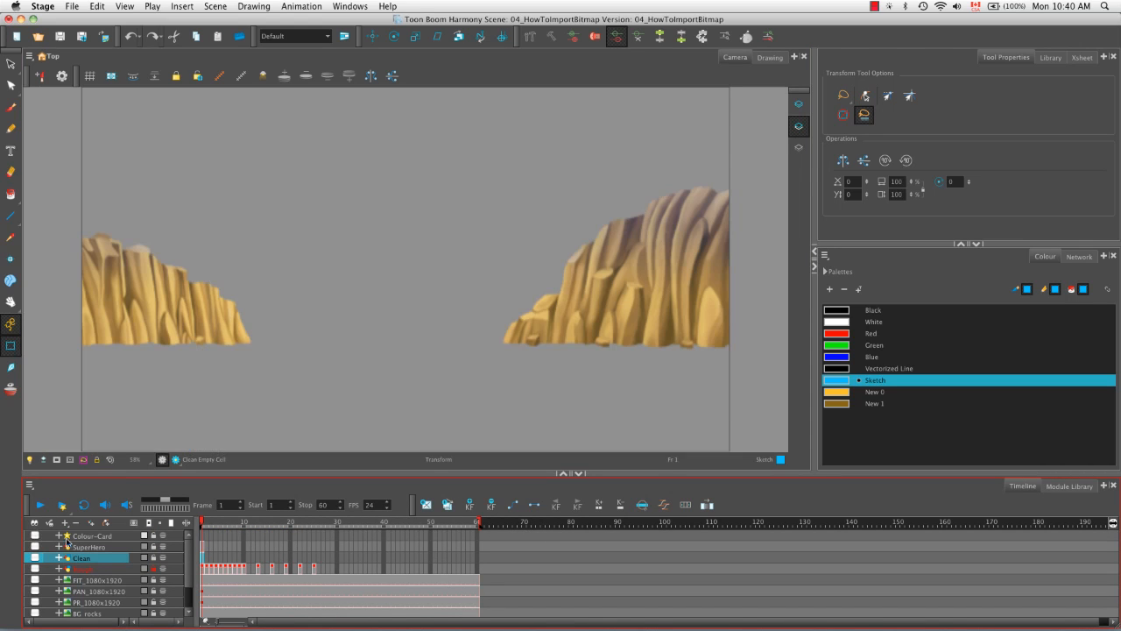
drag(190, 564, 189, 592)
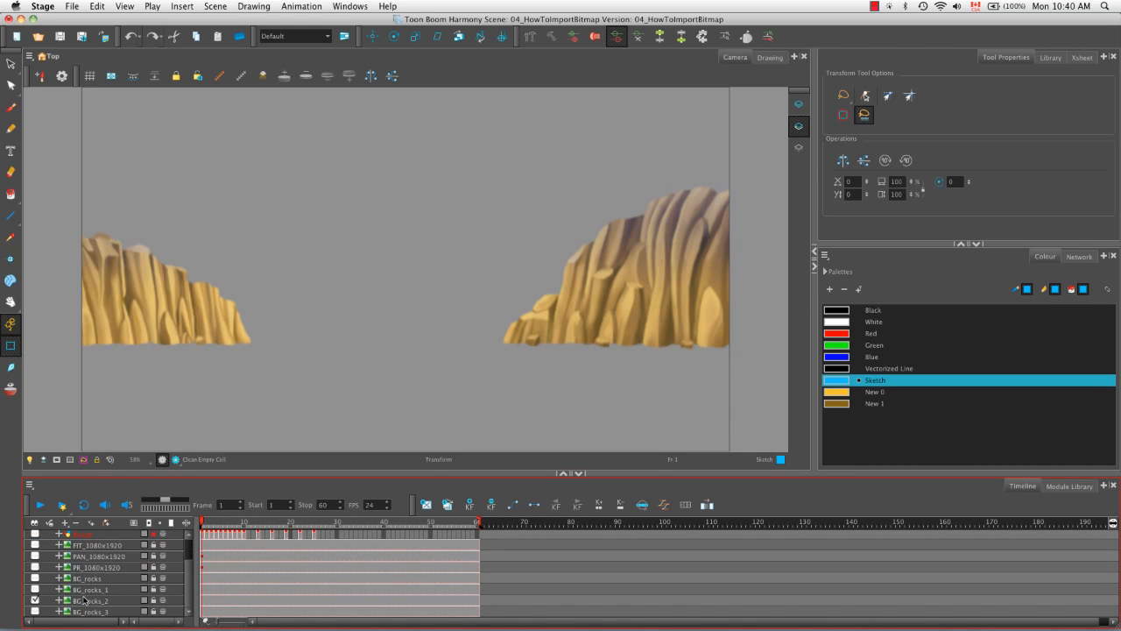
click(35, 600)
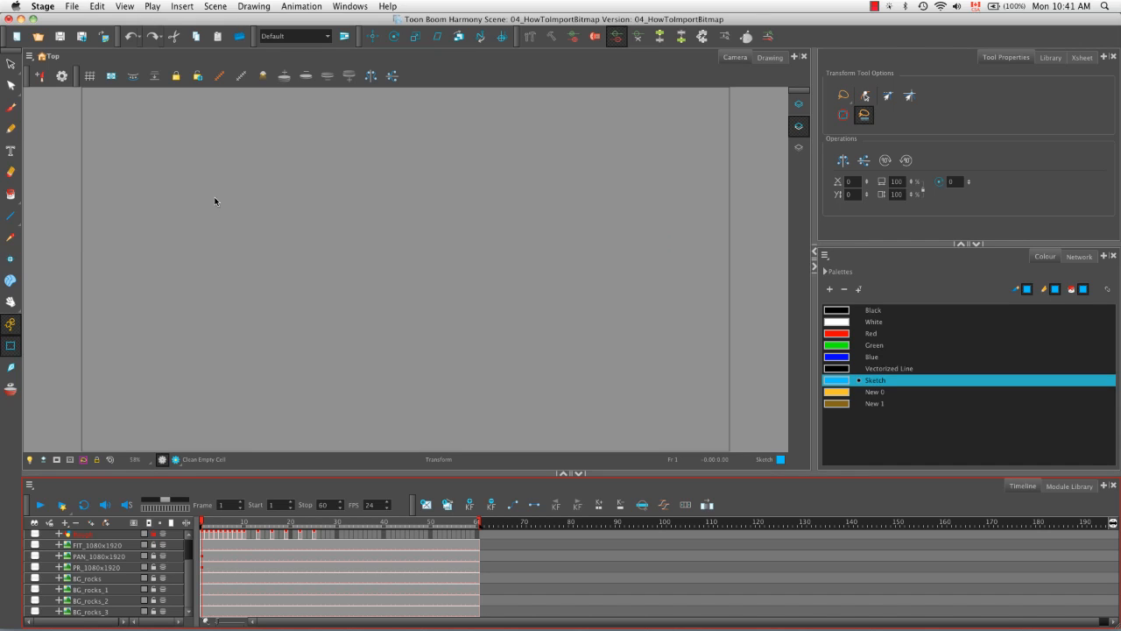
- Set up an image import as a Toon Boom bitmap drawing, choosing TB_Horizontal.jpg from the BG elements folder
click(103, 40)
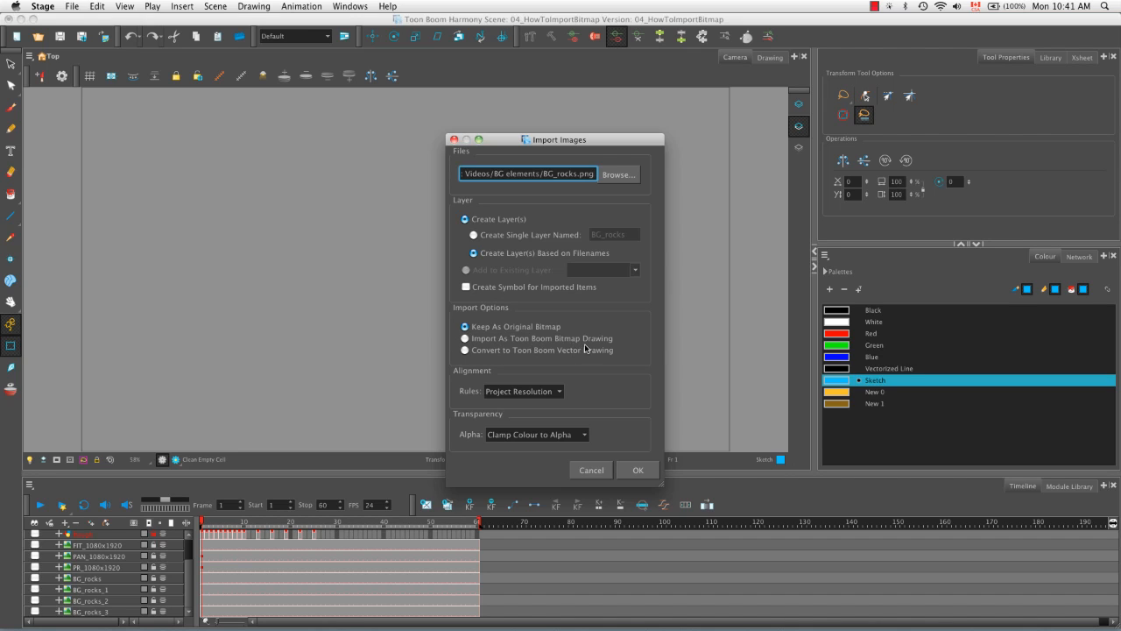
click(470, 340)
click(627, 174)
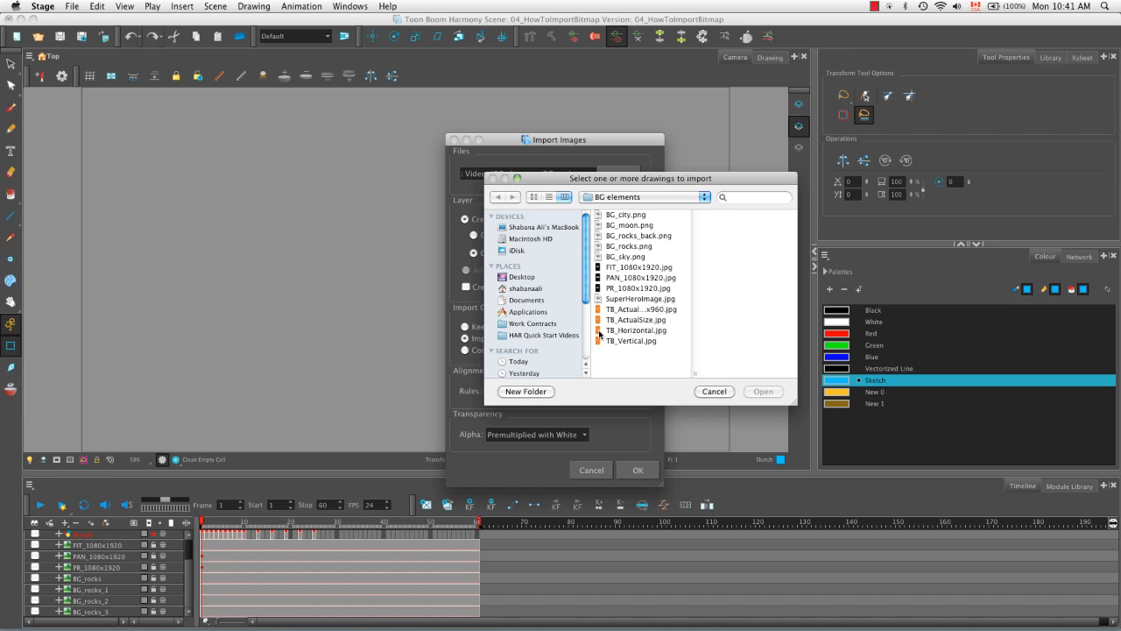
click(601, 331)
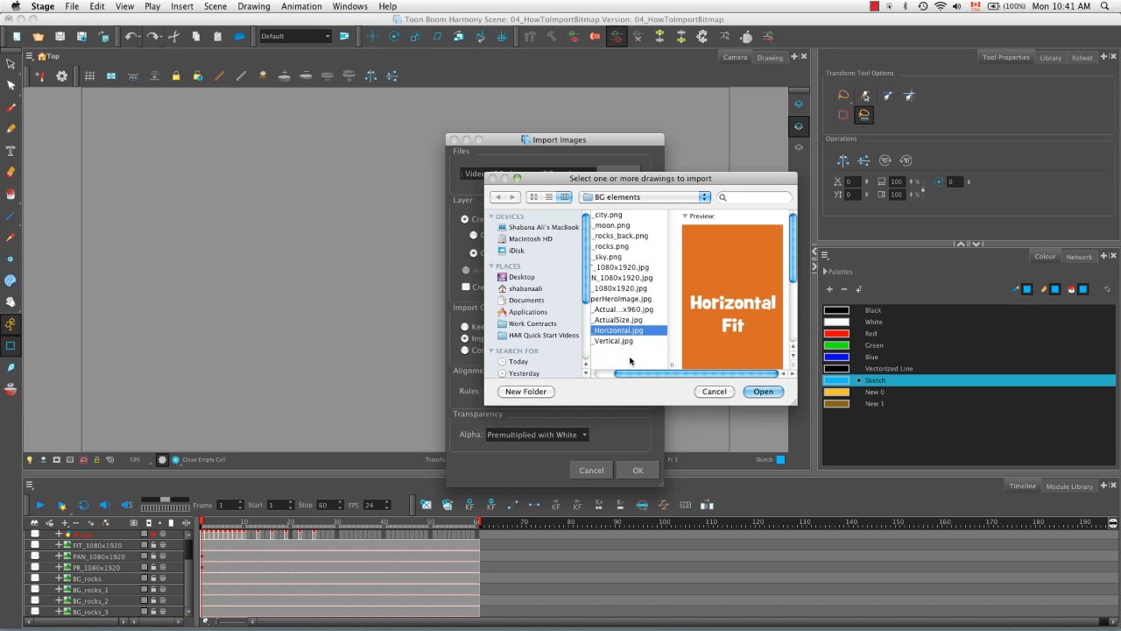
click(760, 392)
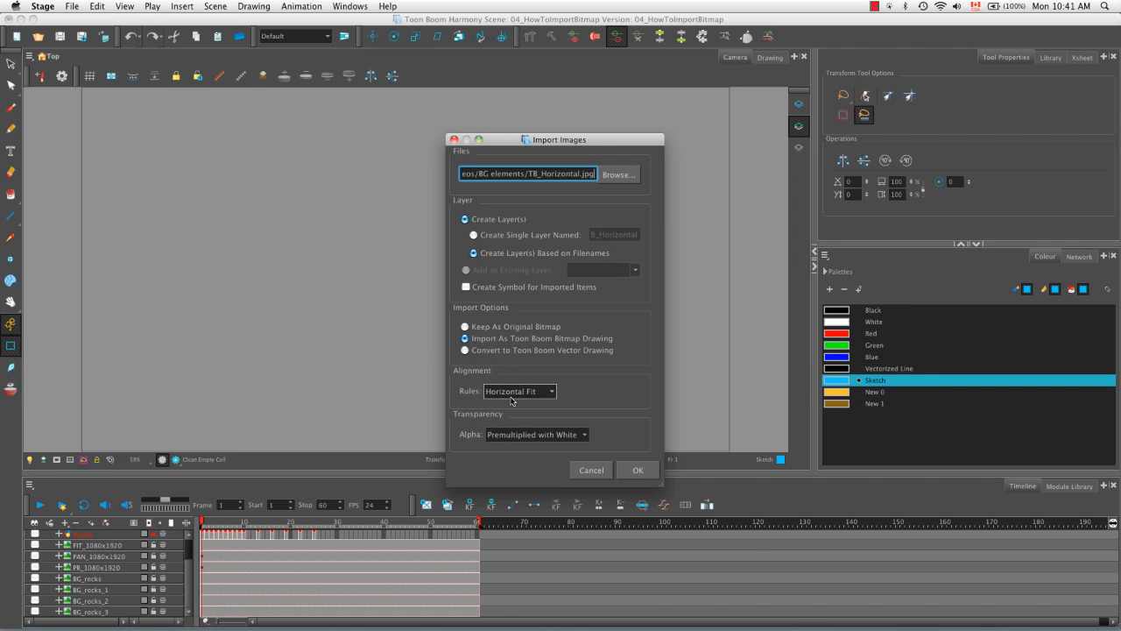
- Keep the Horizontal Fit alignment rule and import the TB_Horizontal image
click(552, 392)
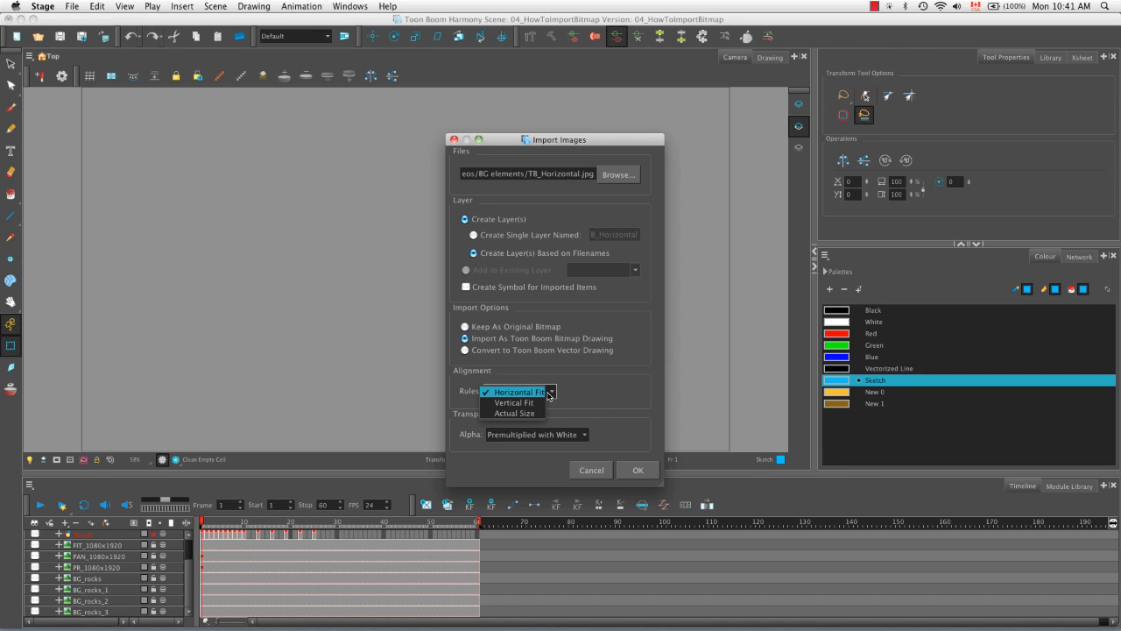
click(543, 395)
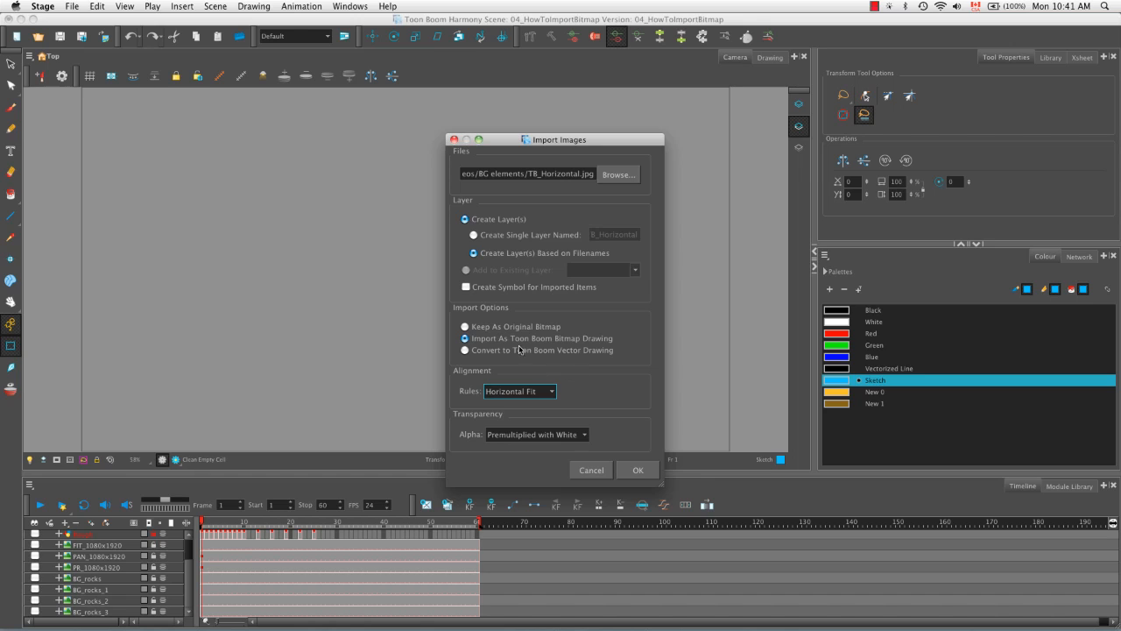
click(638, 471)
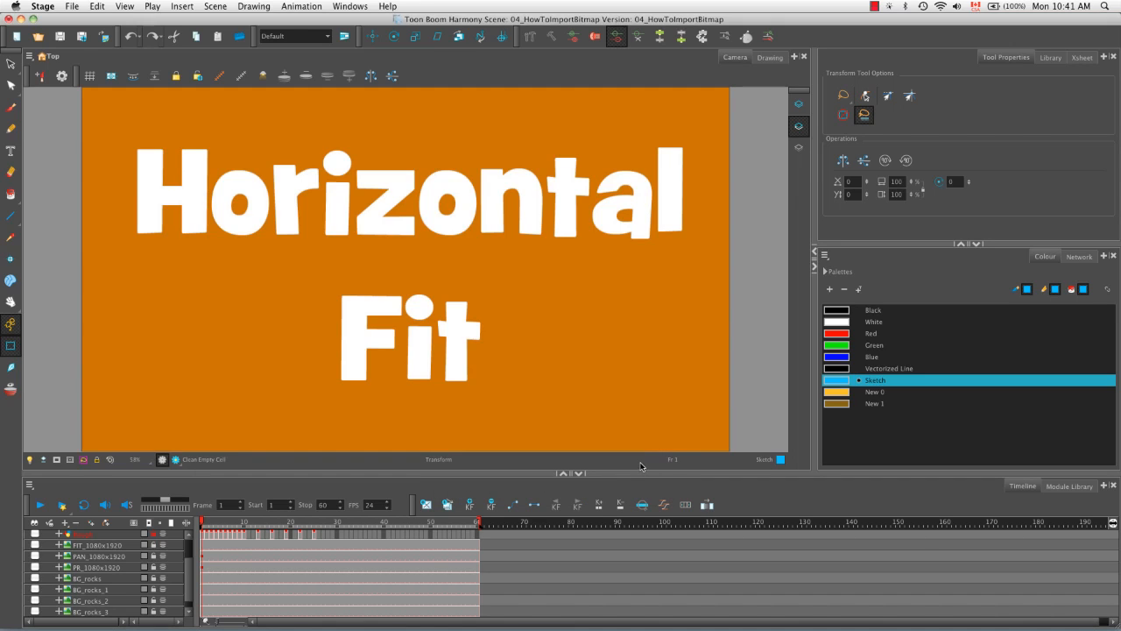
- Deselect the imported image and examine how its full extent fits the camera frame
click(767, 400)
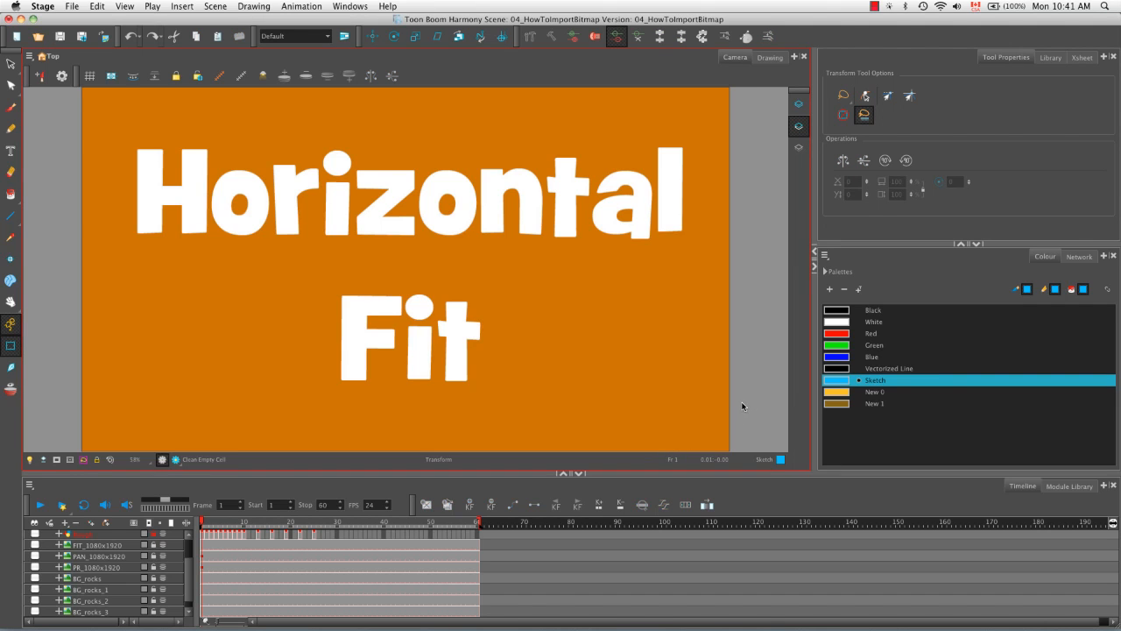
key(1)
key(1)
key(1)
key(1)
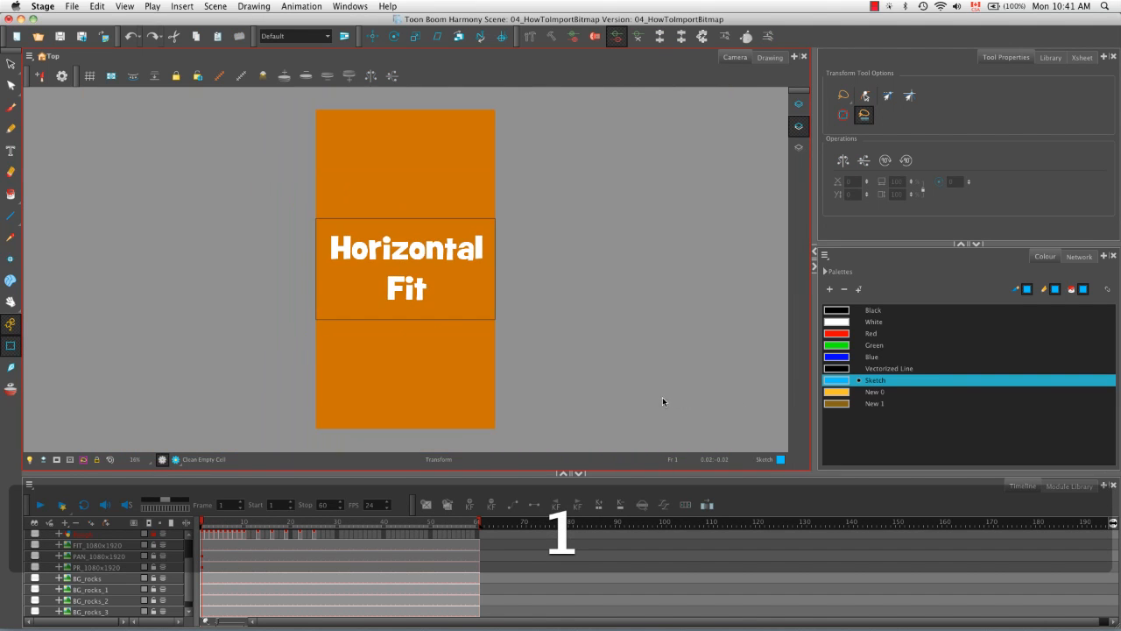
- Recentre the Horizontal Fit image in the camera view and examine the TB_Horizontal layer among the timeline's other layers
key(space)
drag(596, 333, 622, 327)
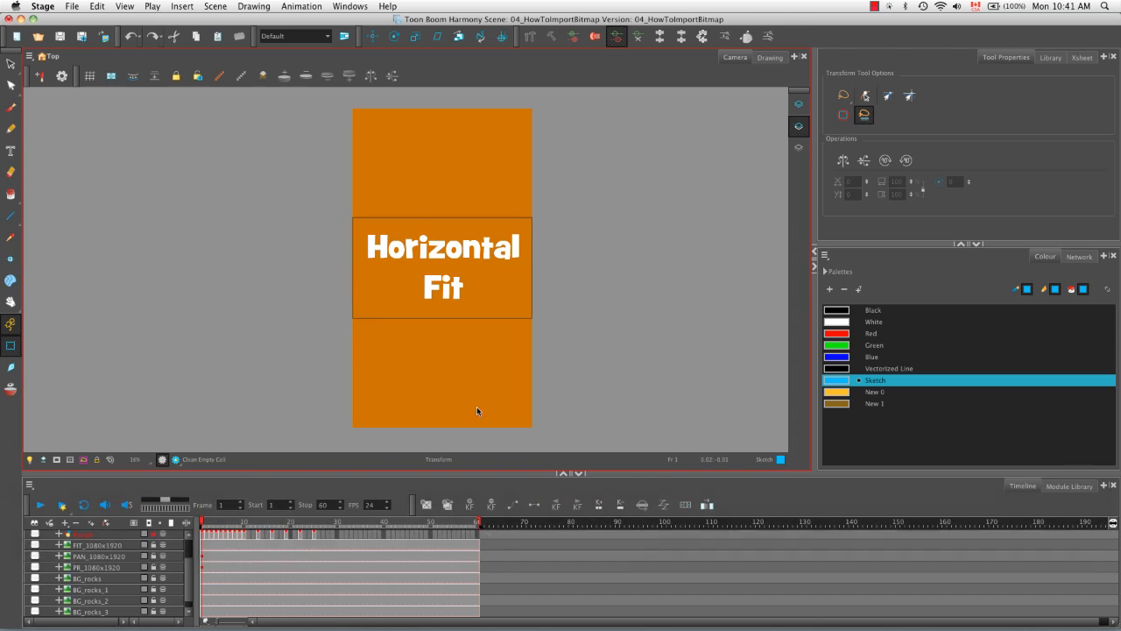
drag(187, 576, 186, 590)
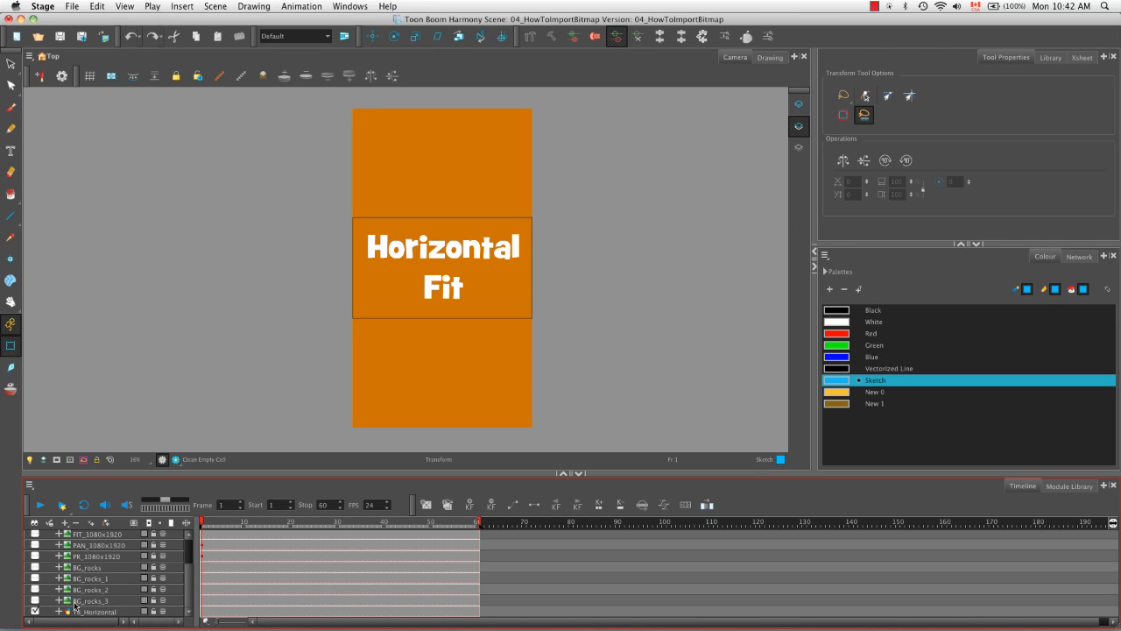
drag(187, 591, 187, 566)
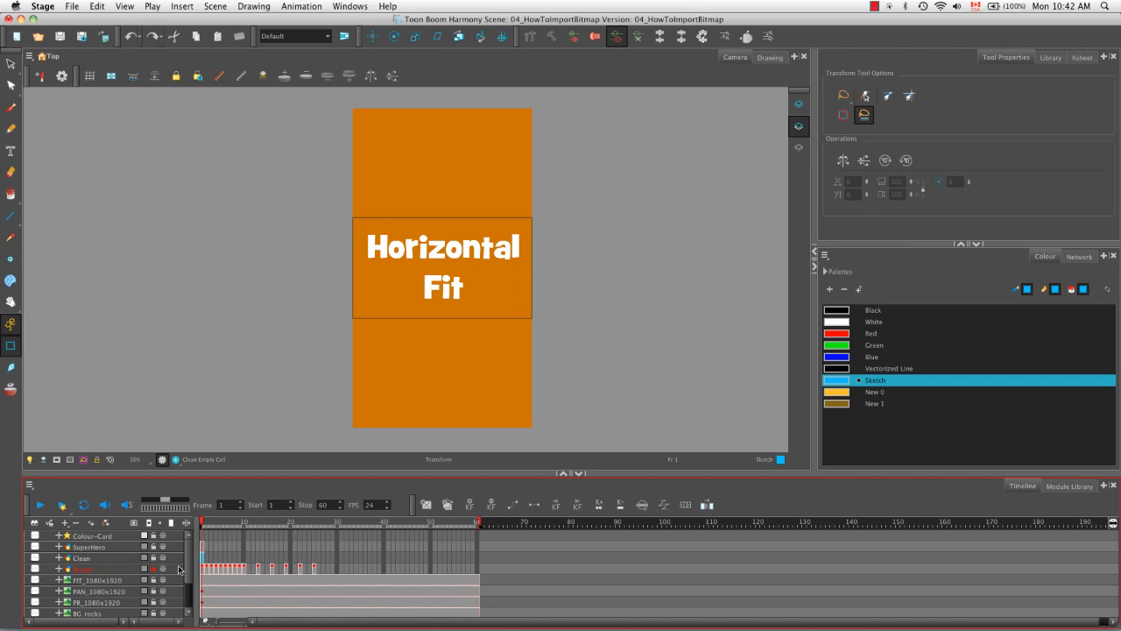
drag(187, 565, 188, 595)
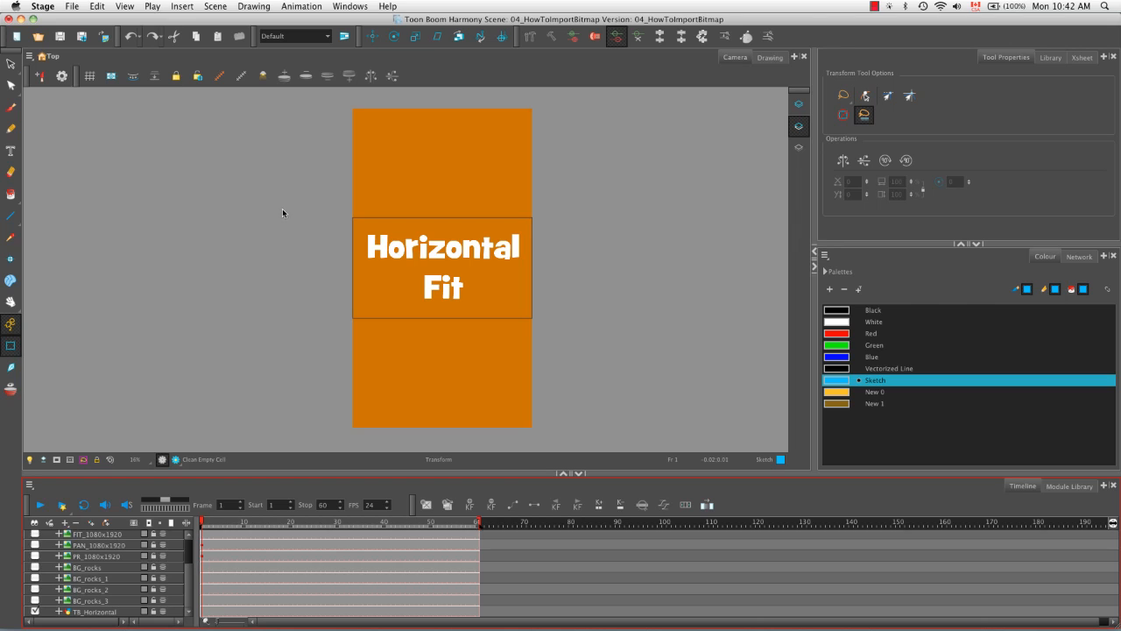
- Try scaling down the TB_Horizontal drawing from its corner with the Select tool, and undo the scaling
key(alt+s)
click(435, 177)
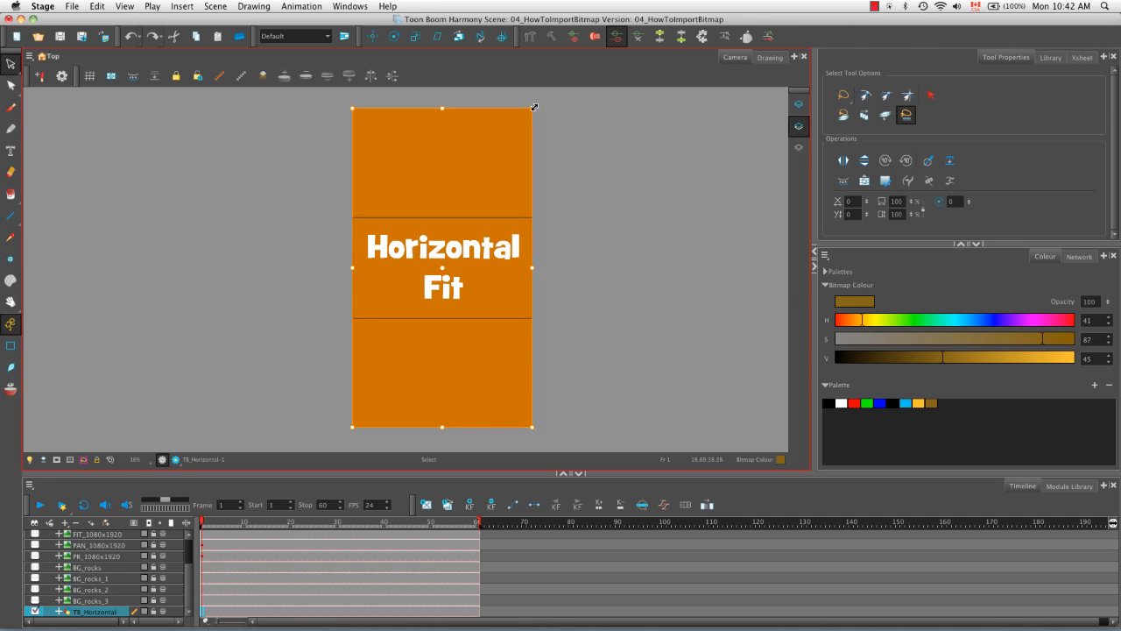
drag(532, 109, 476, 209)
key(super+z)
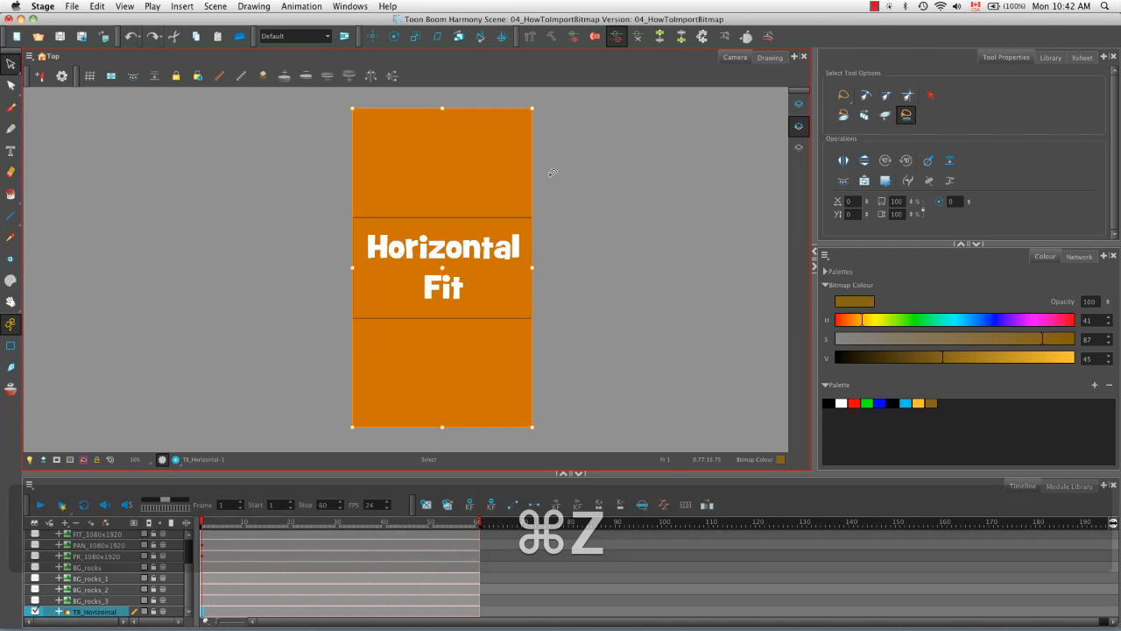
- Try painting a blue zigzag brush stroke across the TB_Horizontal drawing, and undo the stroke
click(8, 109)
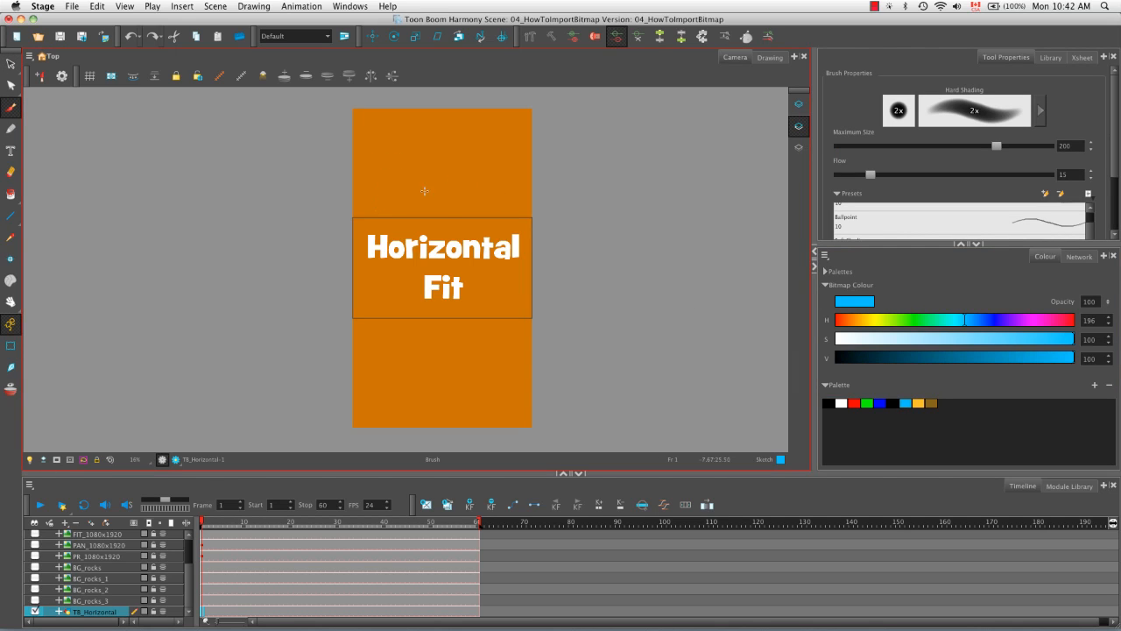
drag(399, 161, 489, 297)
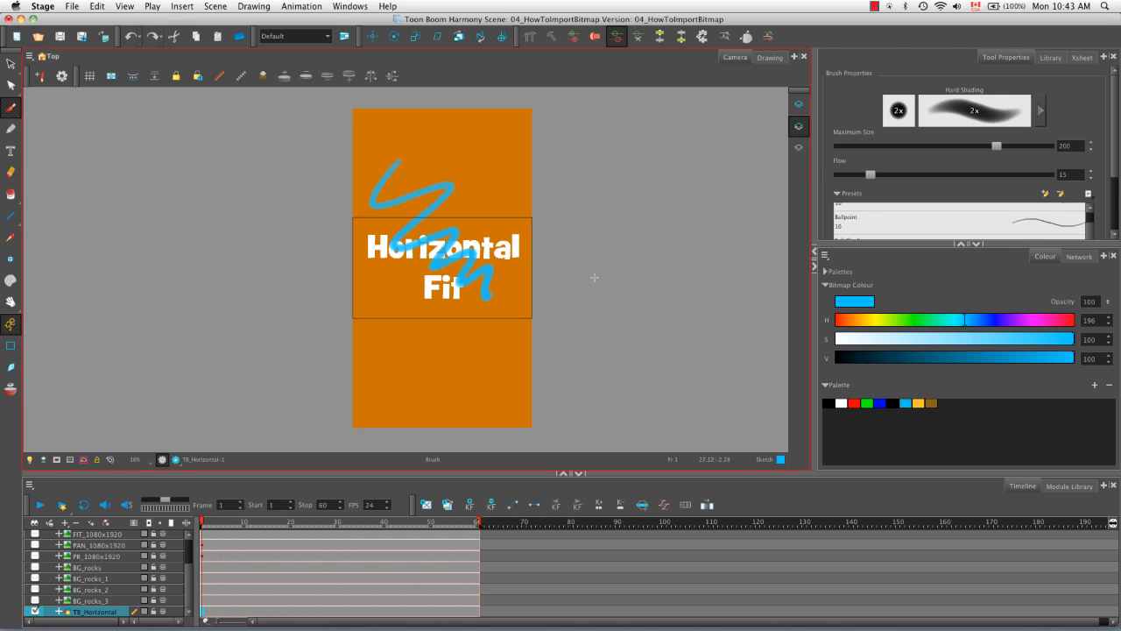
key(super+z)
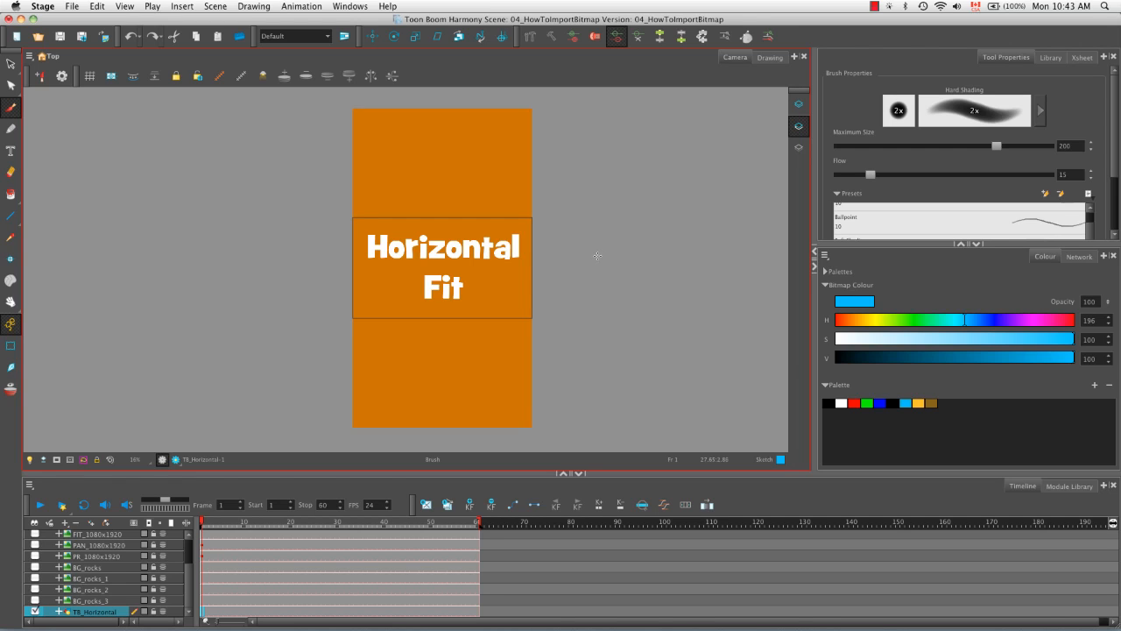
- Import TB_Vertical.jpg as a Toon Boom bitmap drawing with the Vertical Fit rule, and hide the TB_Horizontal layer
click(103, 36)
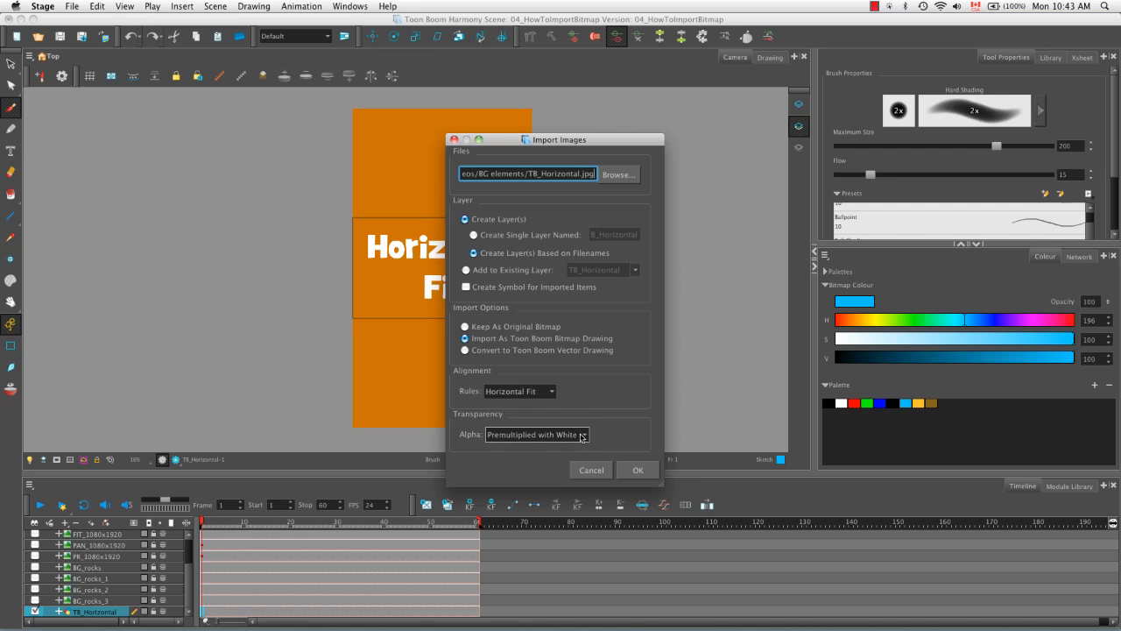
click(619, 175)
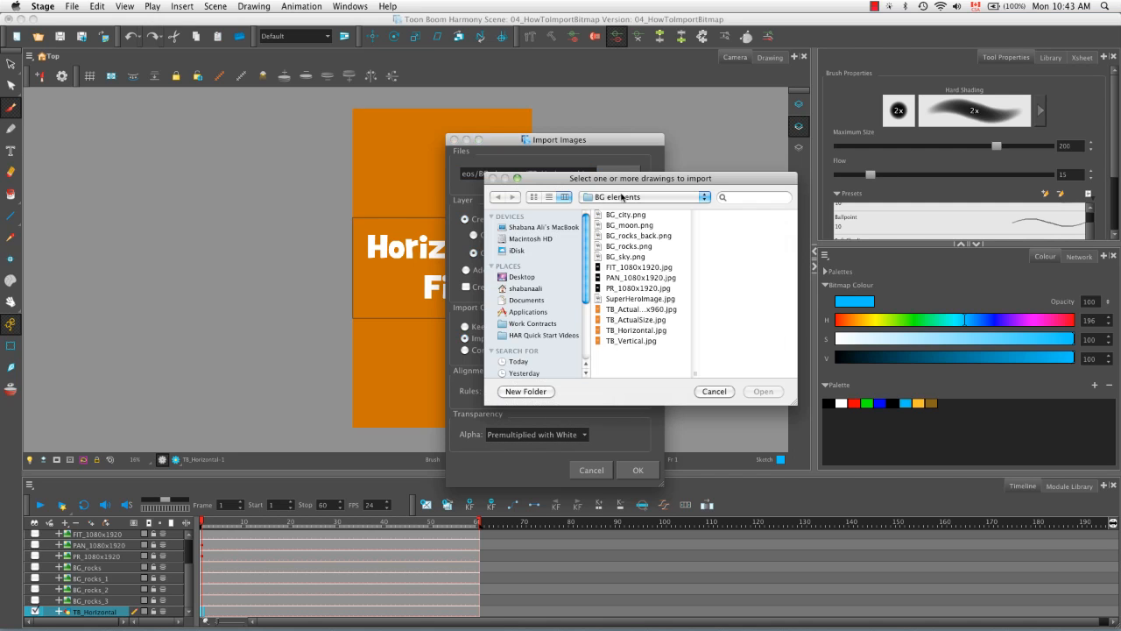
click(636, 341)
click(760, 392)
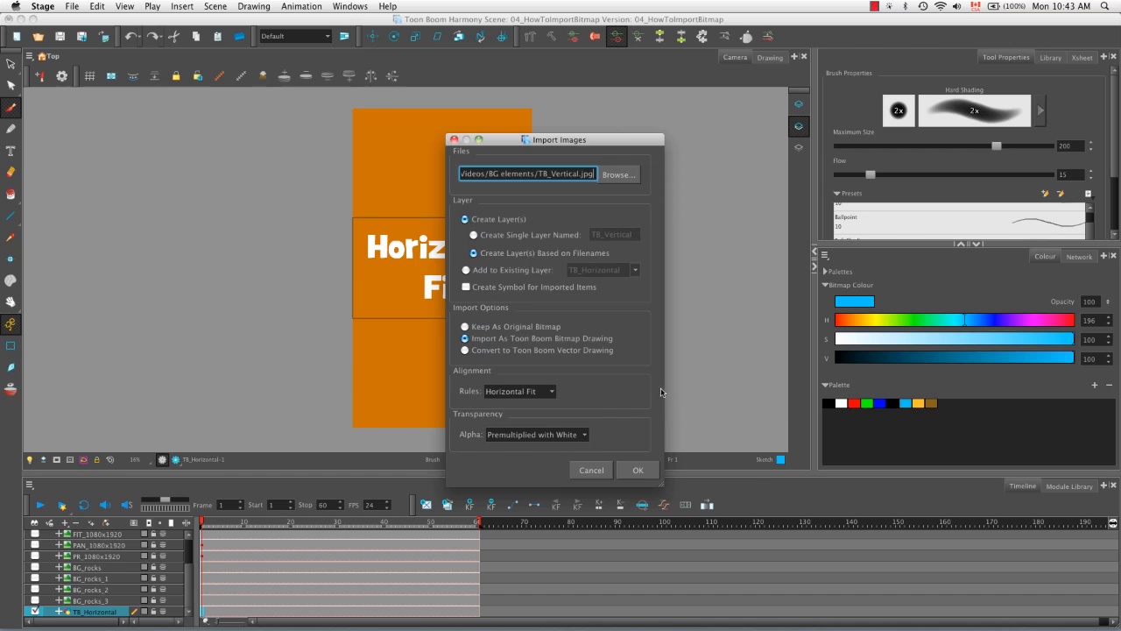
click(503, 391)
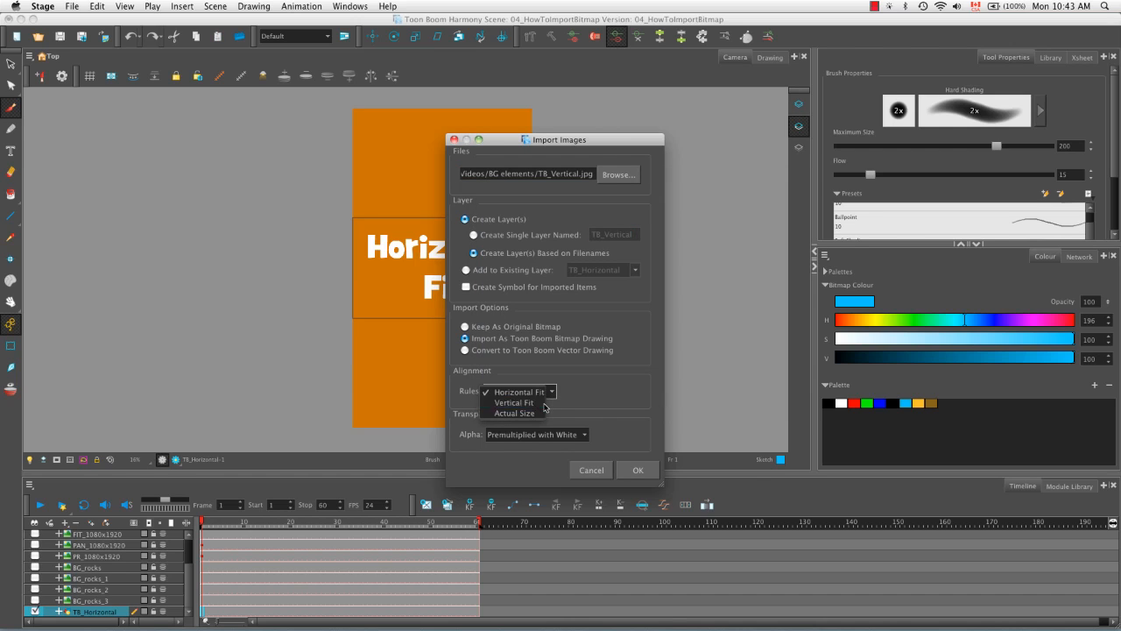
click(526, 403)
click(637, 470)
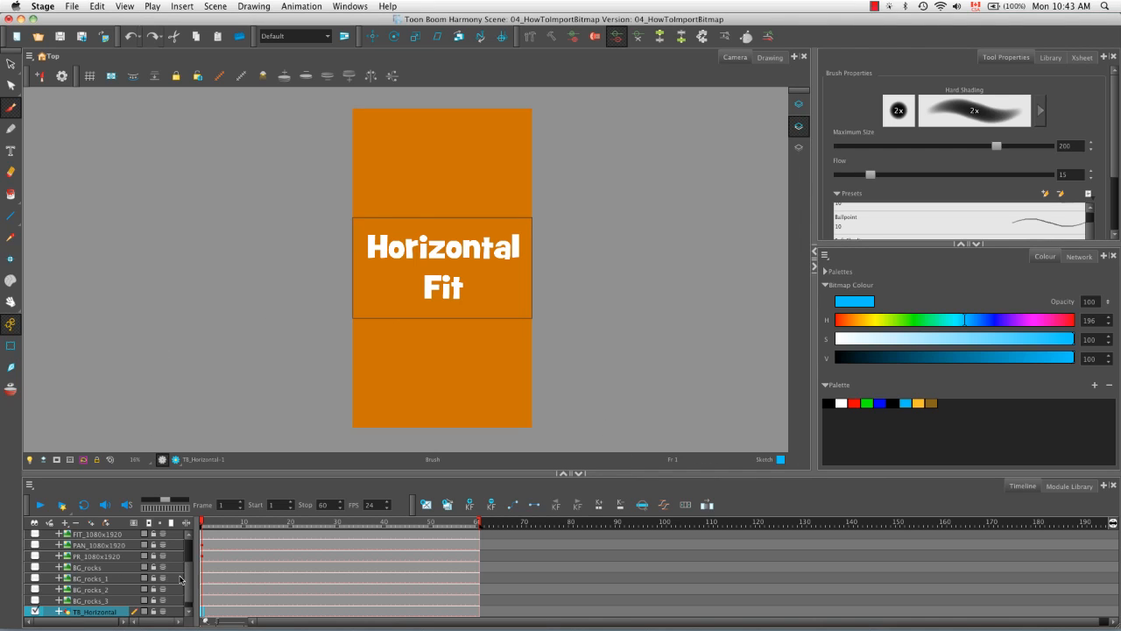
drag(191, 571, 191, 585)
click(35, 601)
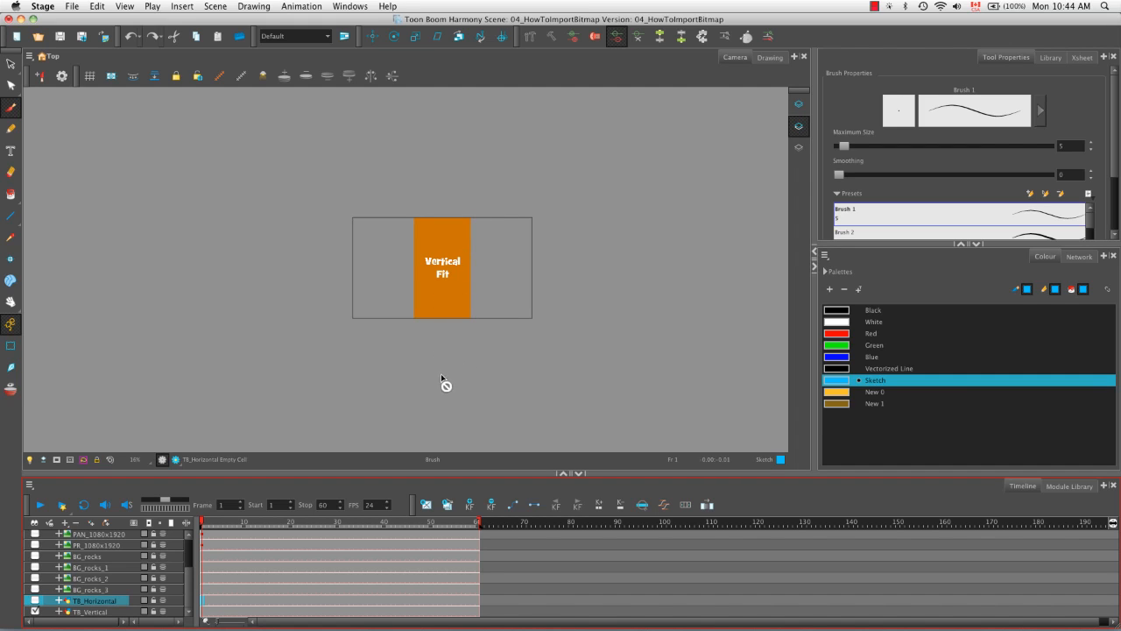
- Import TB_ActualSize.jpg as a Toon Boom bitmap drawing with the Actual Size rule, and hide the TB_Vertical layer
click(103, 36)
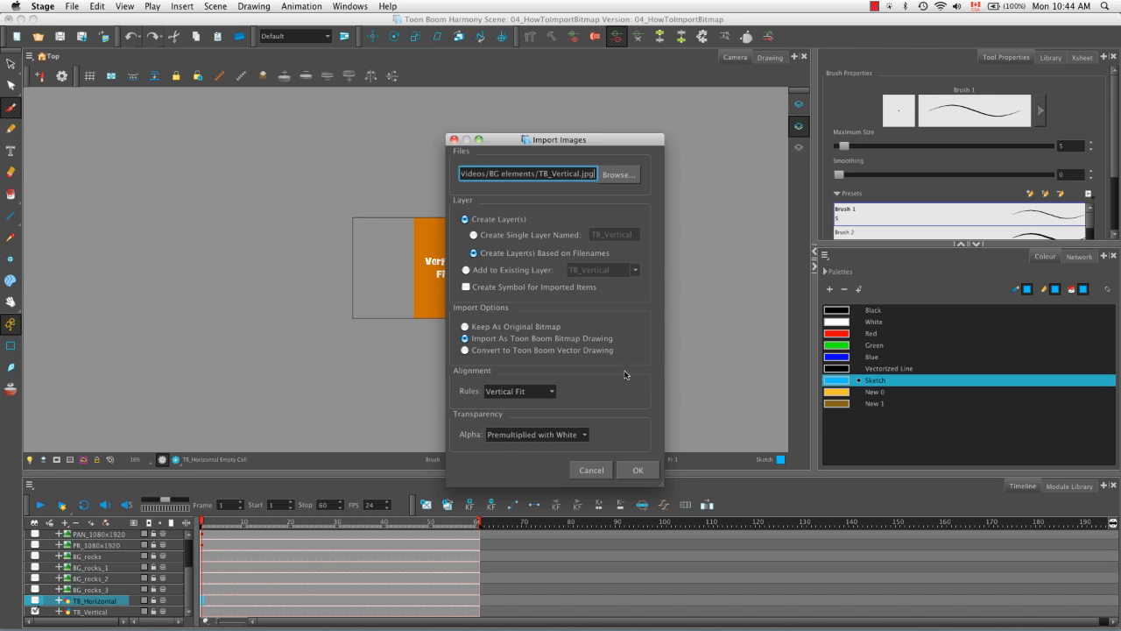
click(632, 181)
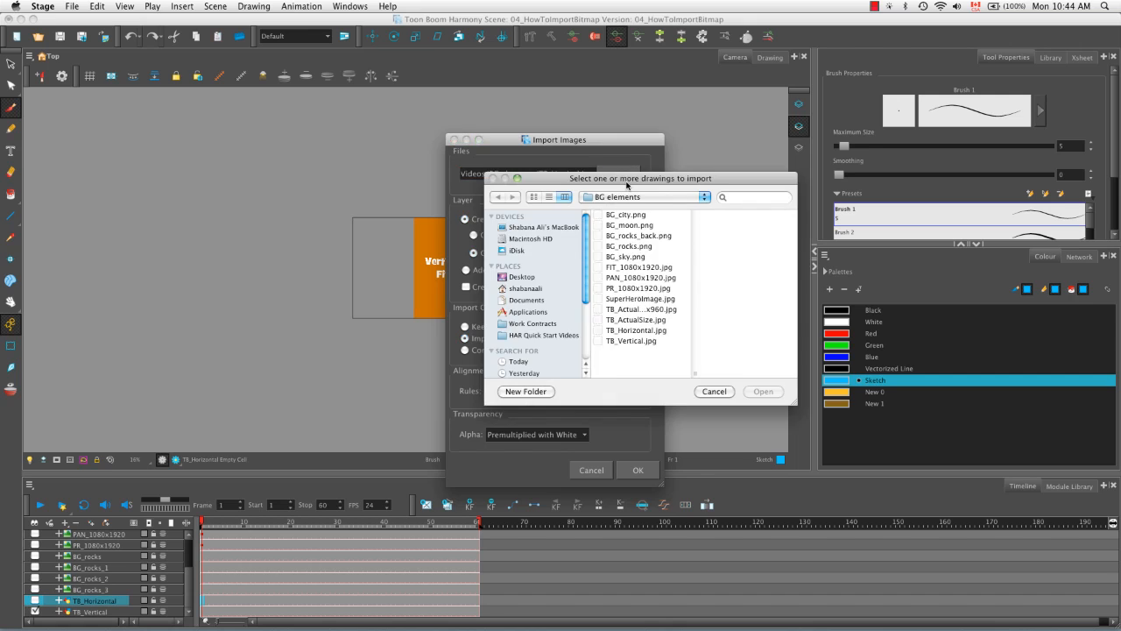
click(648, 320)
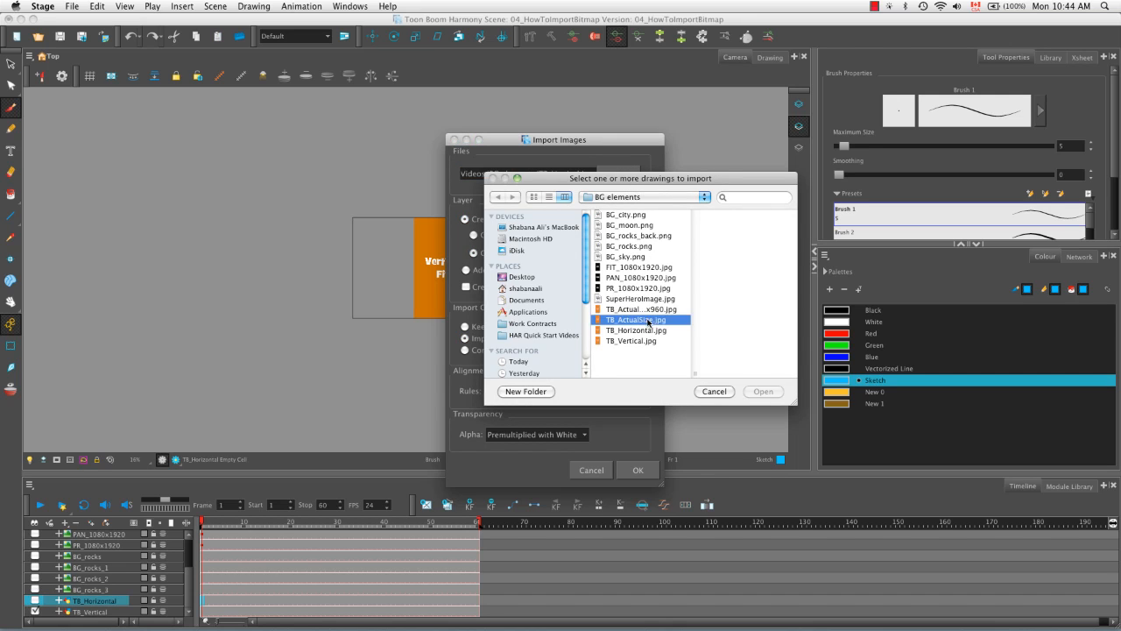
click(762, 392)
click(551, 392)
click(535, 403)
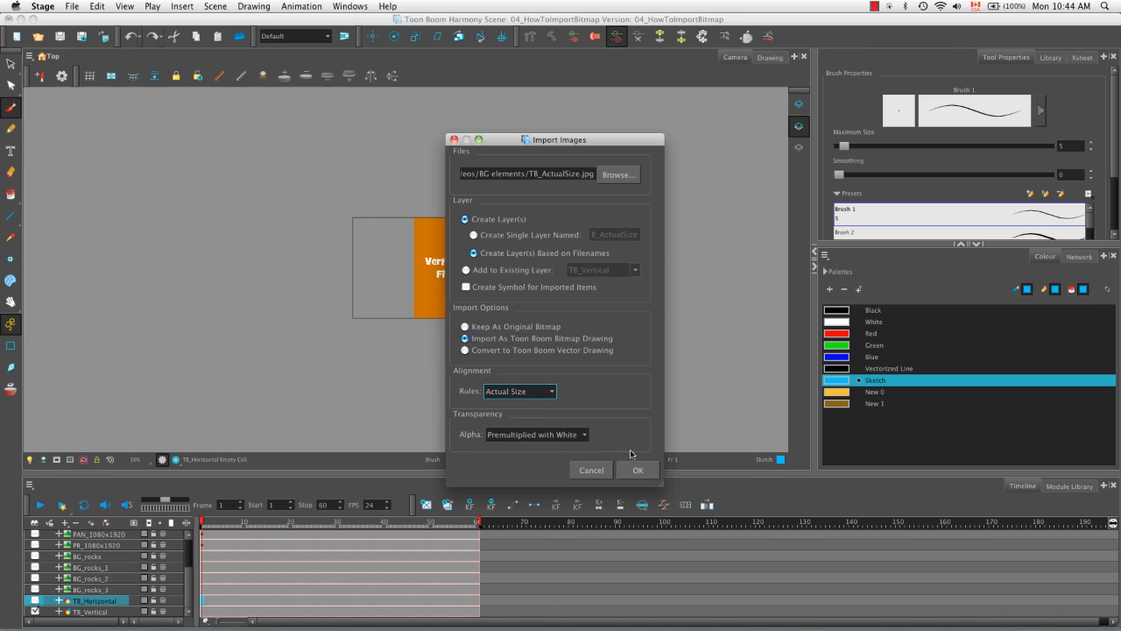
key(Return)
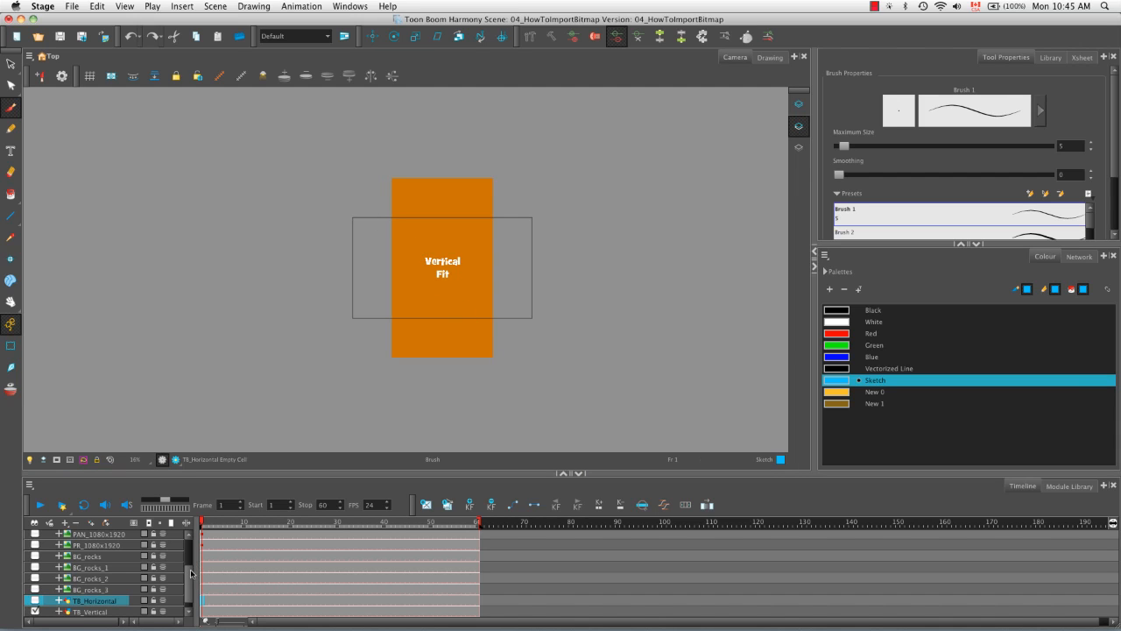
drag(190, 579, 190, 592)
click(124, 611)
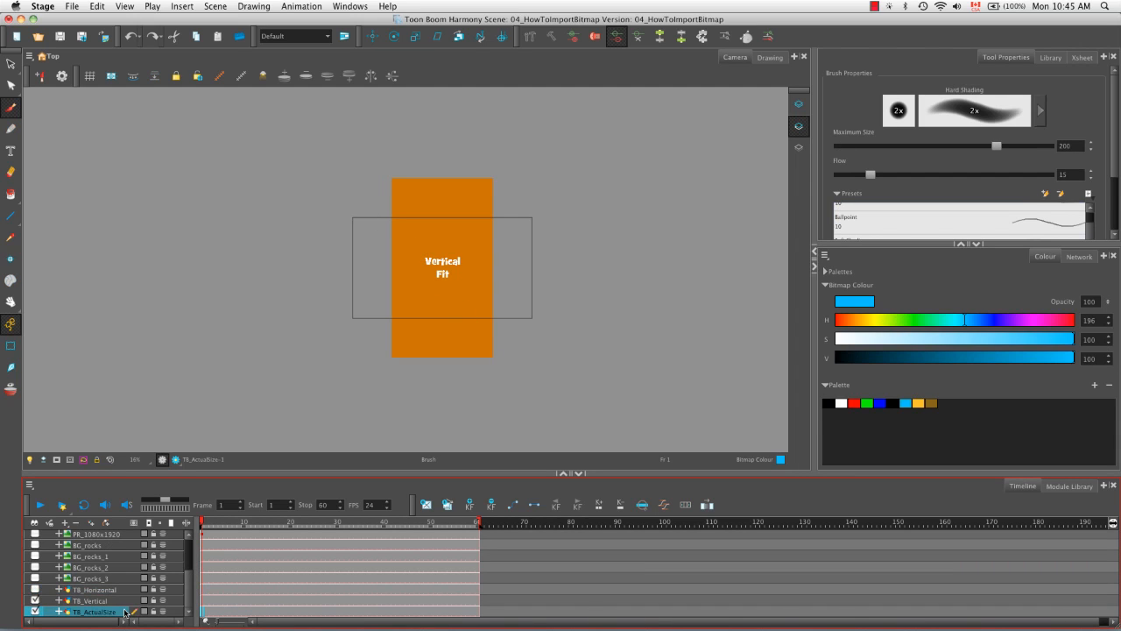
click(35, 600)
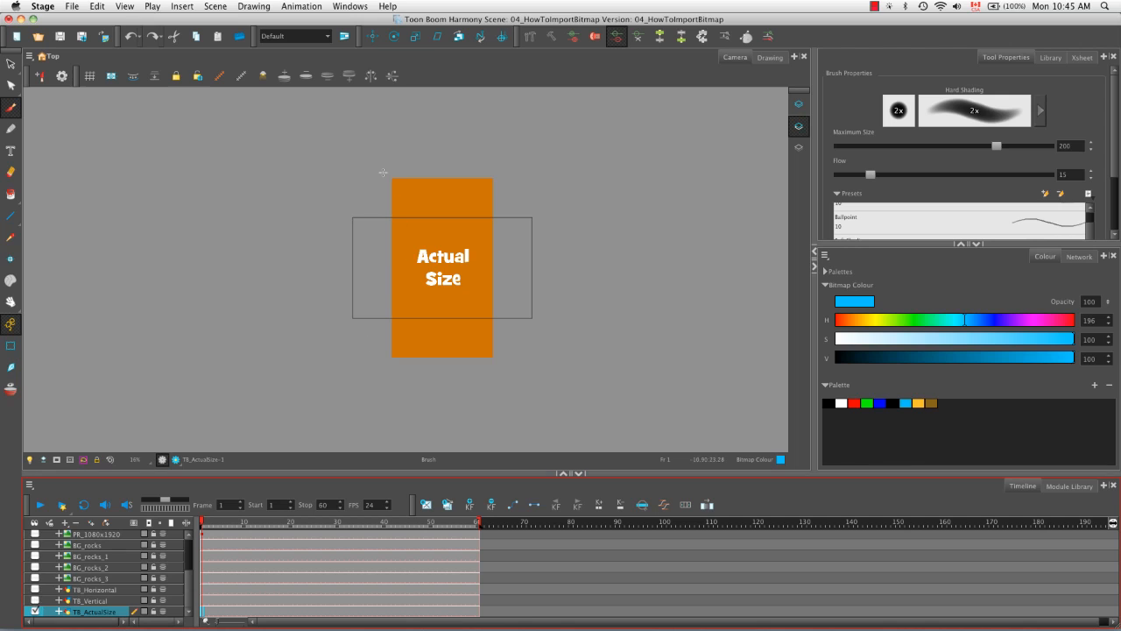
- Rotate the TB_ActualSize drawing a quarter turn counter-clockwise to match the camera frame, and deselect it
click(11, 64)
click(357, 266)
click(411, 237)
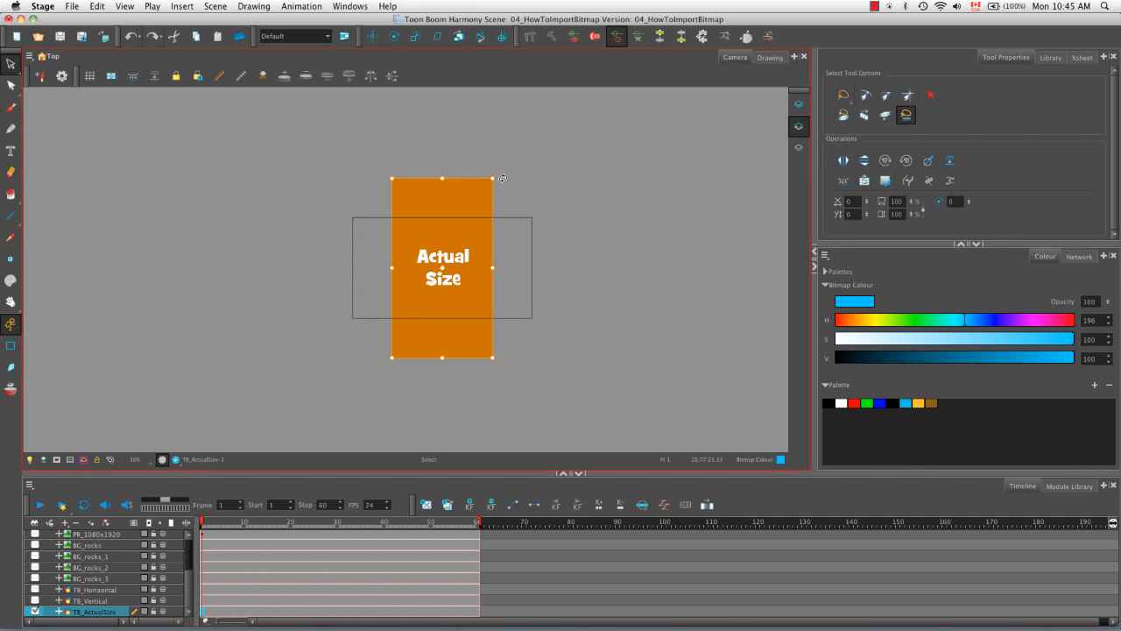
drag(502, 177, 354, 204)
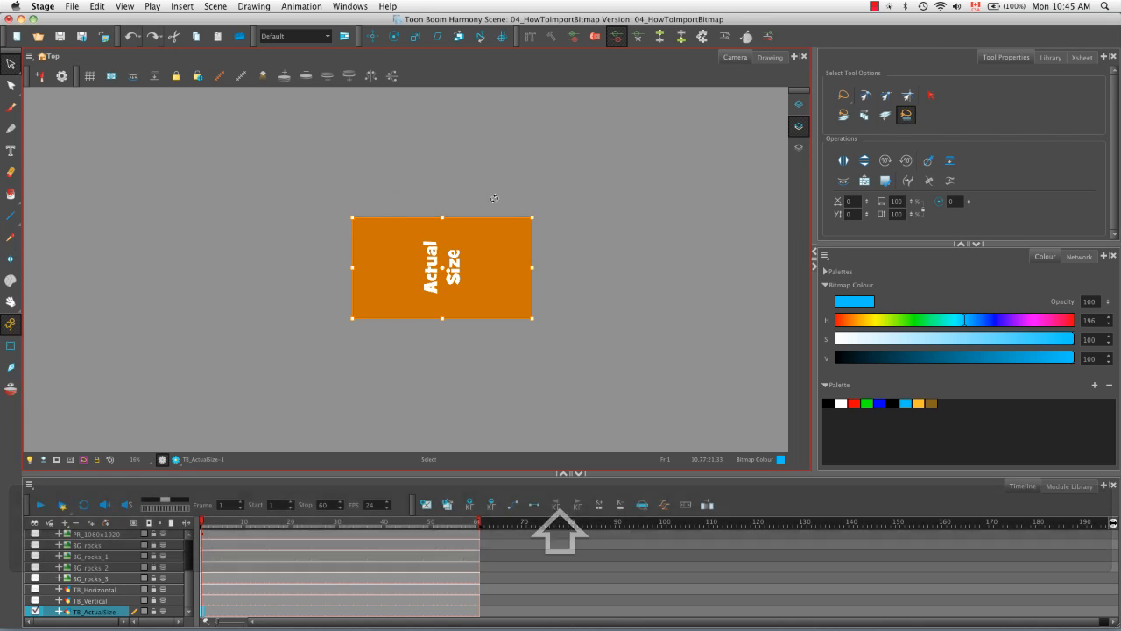
click(587, 303)
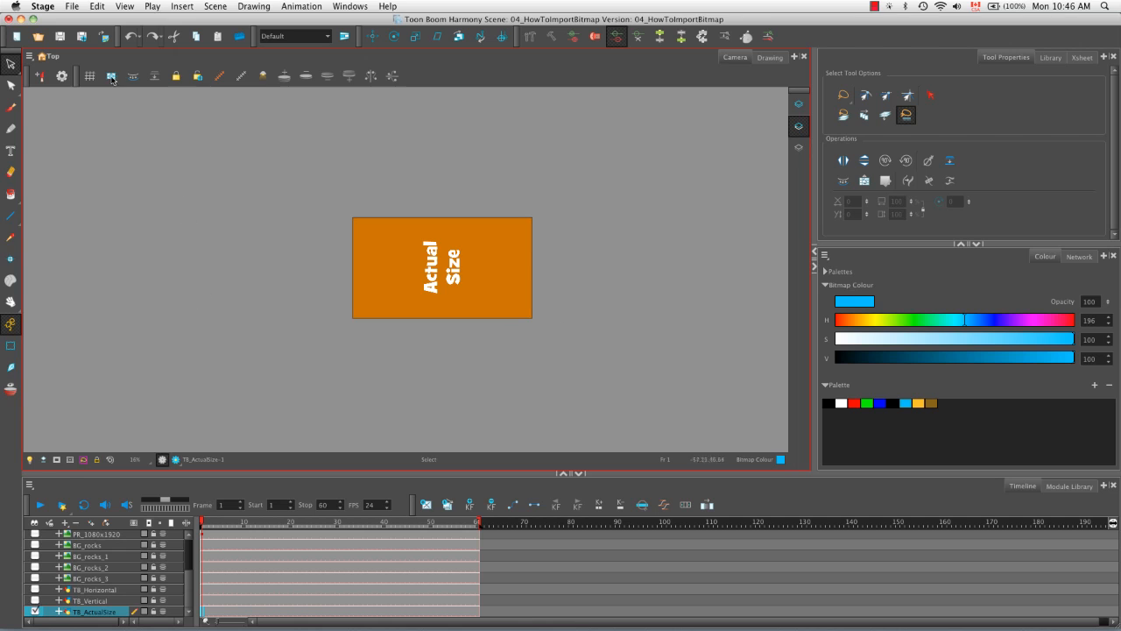
- Import TB_ActualSize_540x960.jpg as a Toon Boom bitmap drawing with the Actual Size rule, and hide the TB_ActualSize layer
click(104, 38)
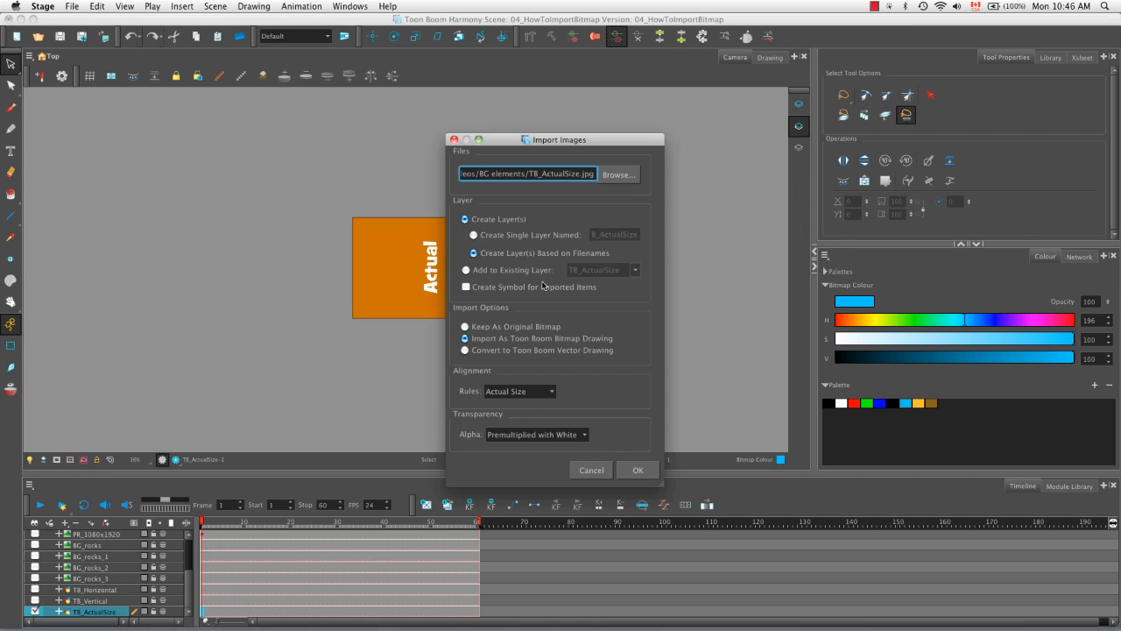
click(619, 174)
click(636, 309)
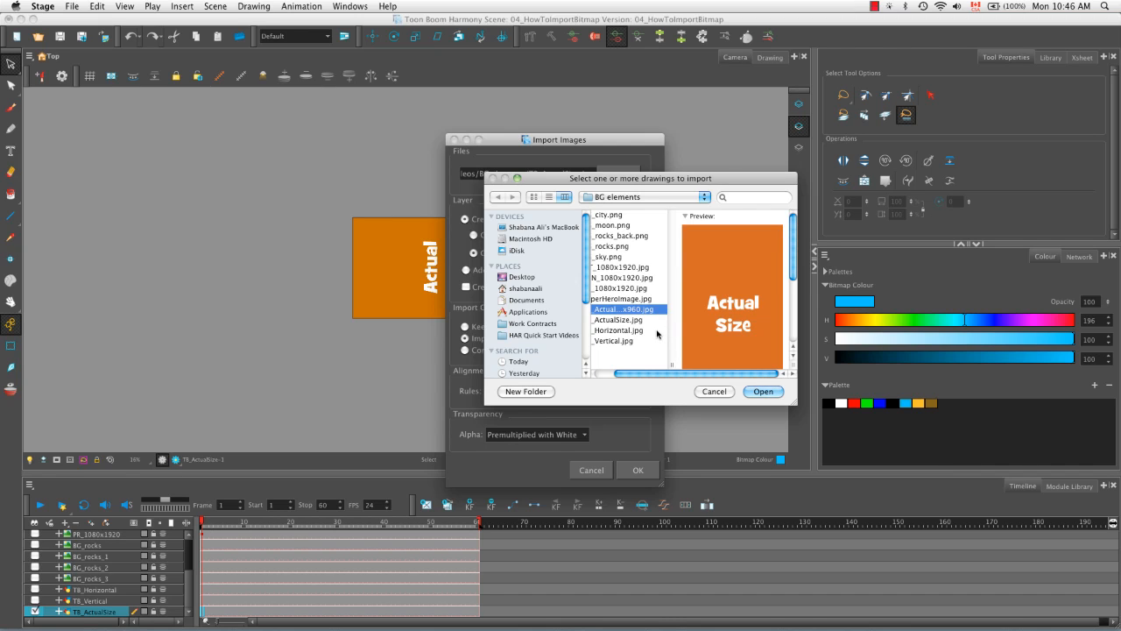
click(764, 391)
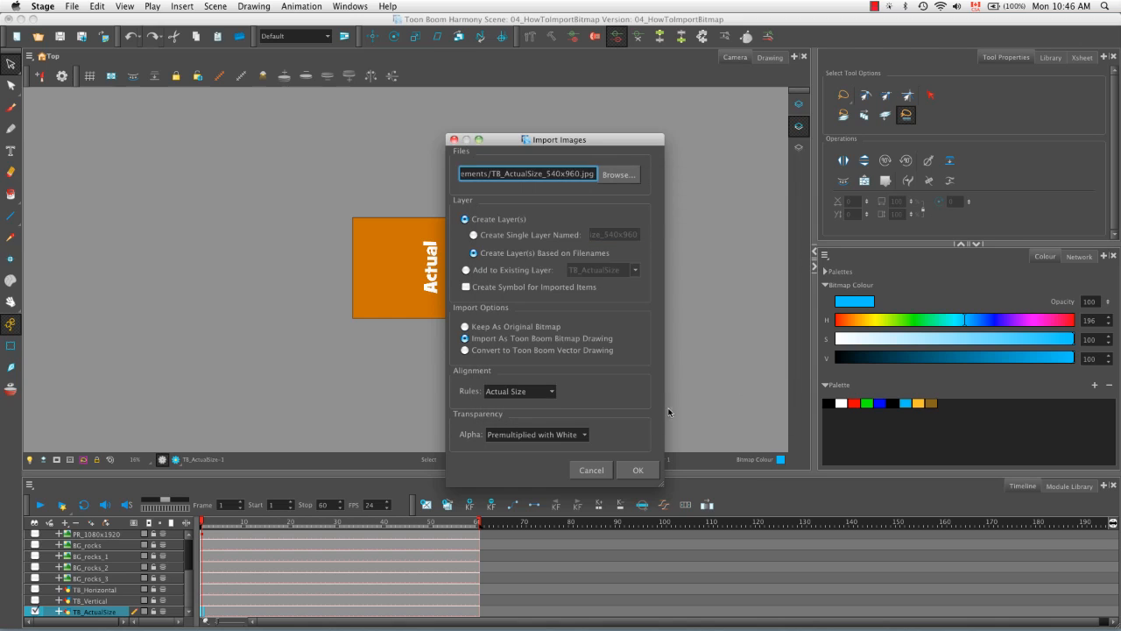
click(632, 471)
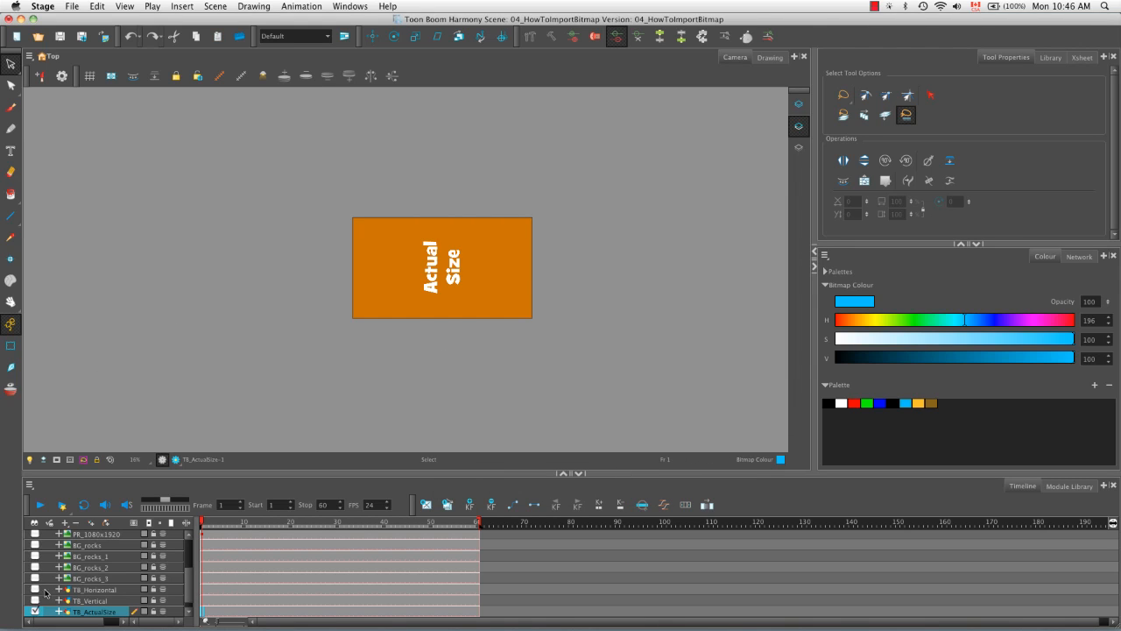
drag(189, 578, 190, 601)
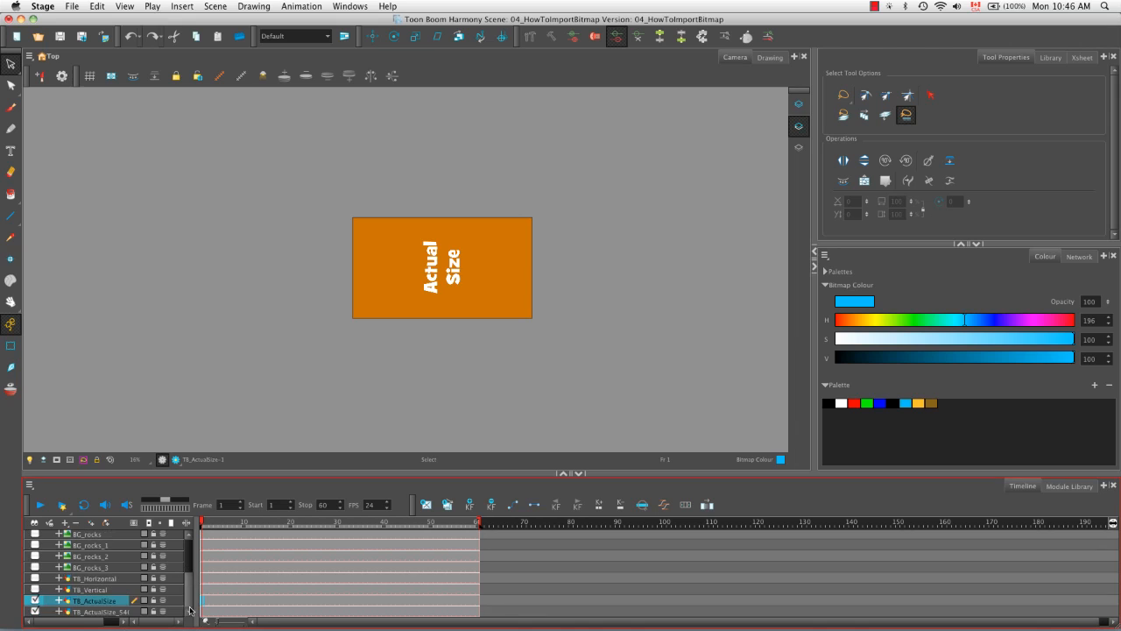
click(35, 601)
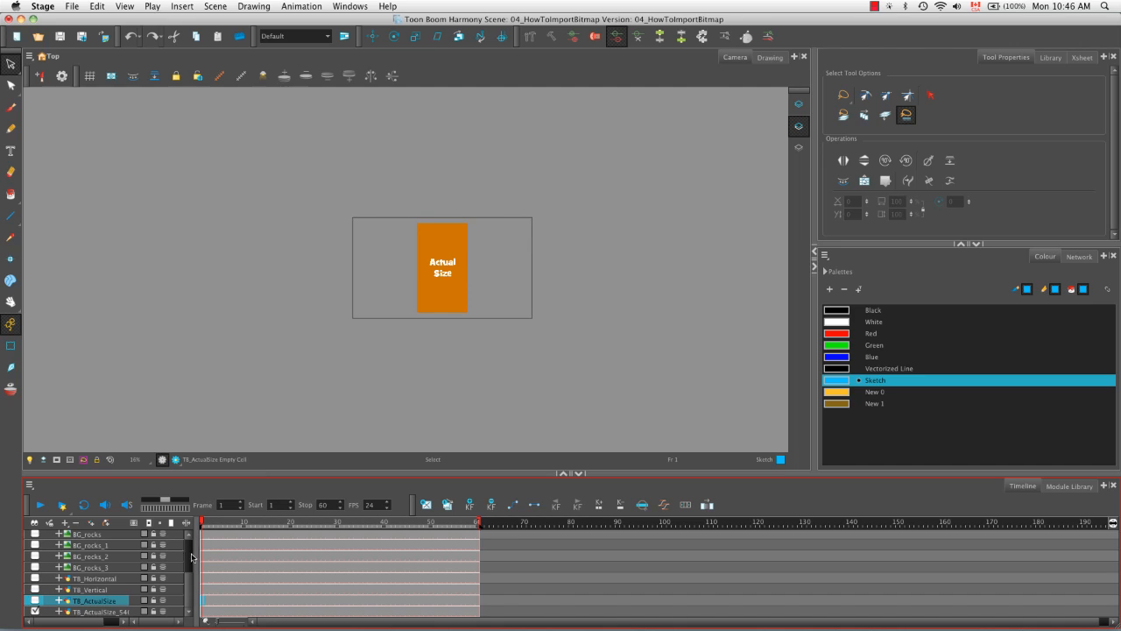
- Rotate the 540x960 drawing a quarter turn counter-clockwise and move it into the camera frame's lower-left corner
click(203, 613)
click(447, 246)
drag(486, 211, 392, 236)
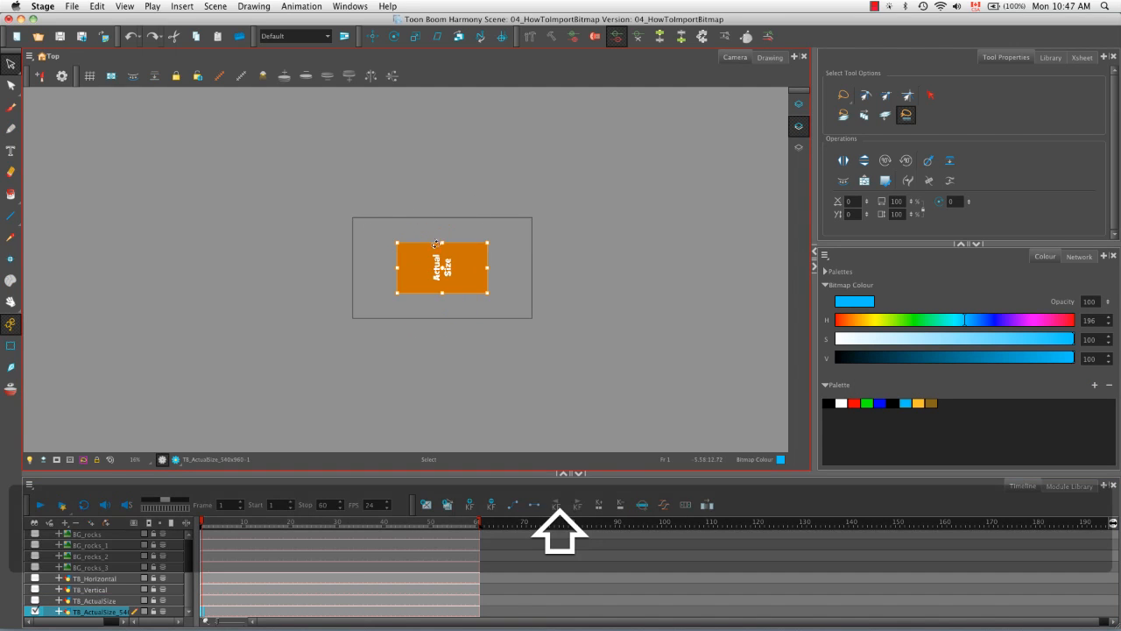
drag(464, 272, 431, 299)
click(438, 345)
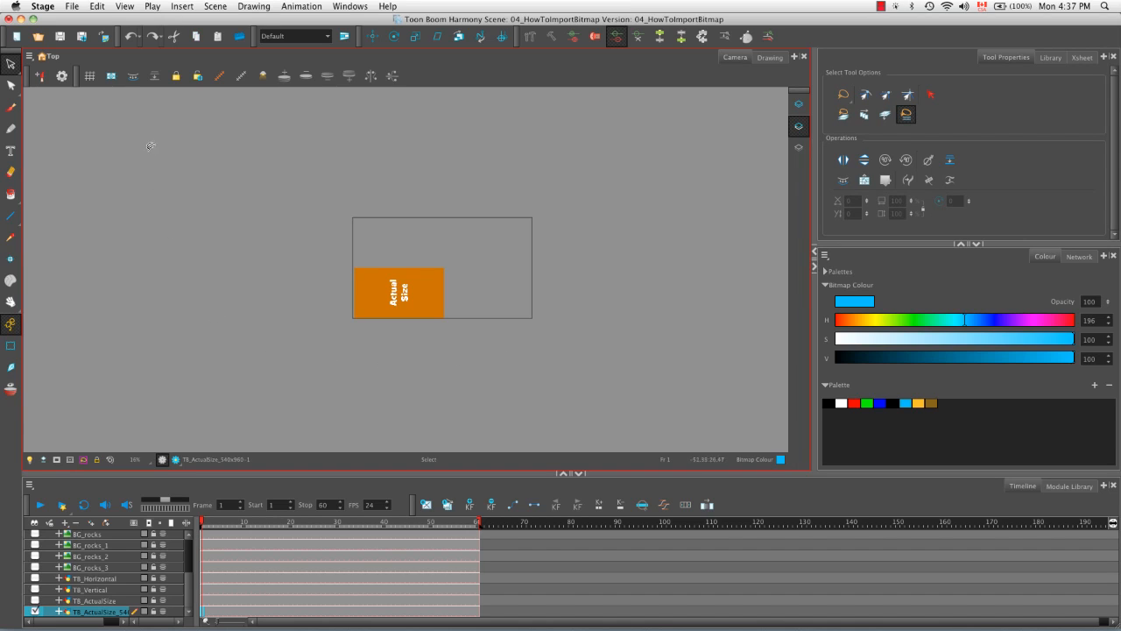
- Import BG_rocks.png as a Toon Boom bitmap drawing with the Actual Size rule and Premultiplied with White alpha
click(112, 41)
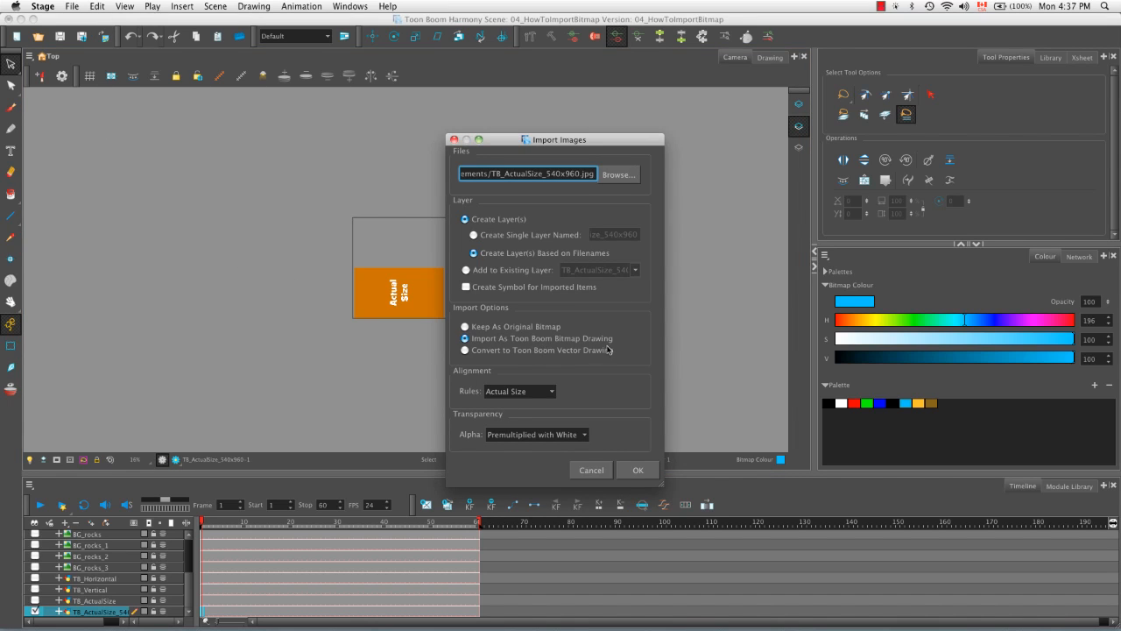
click(618, 182)
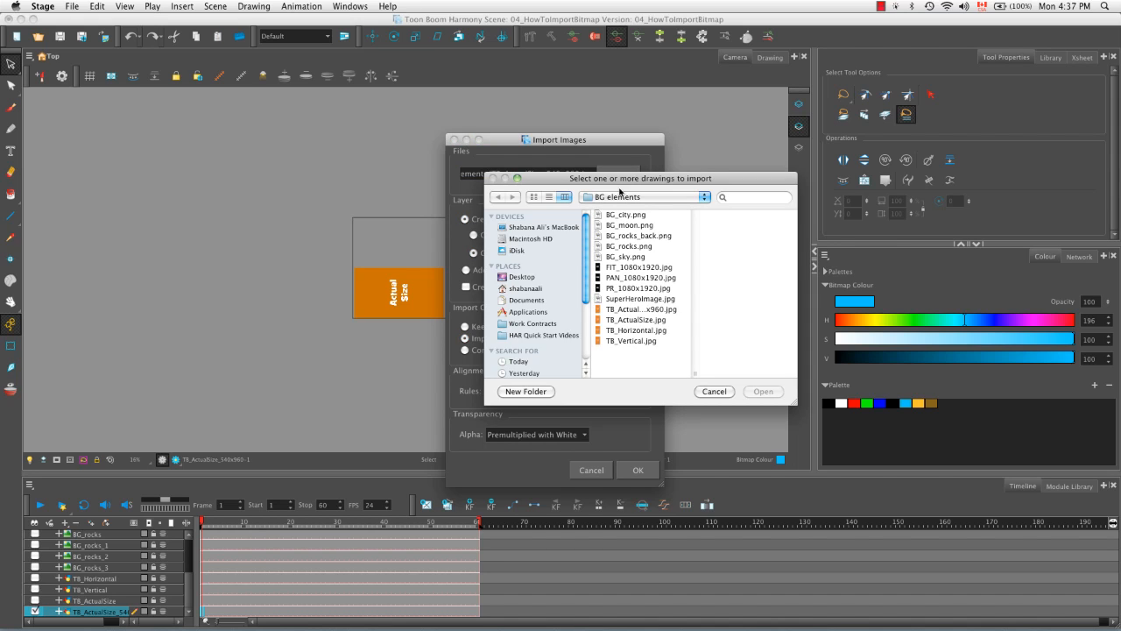
click(625, 248)
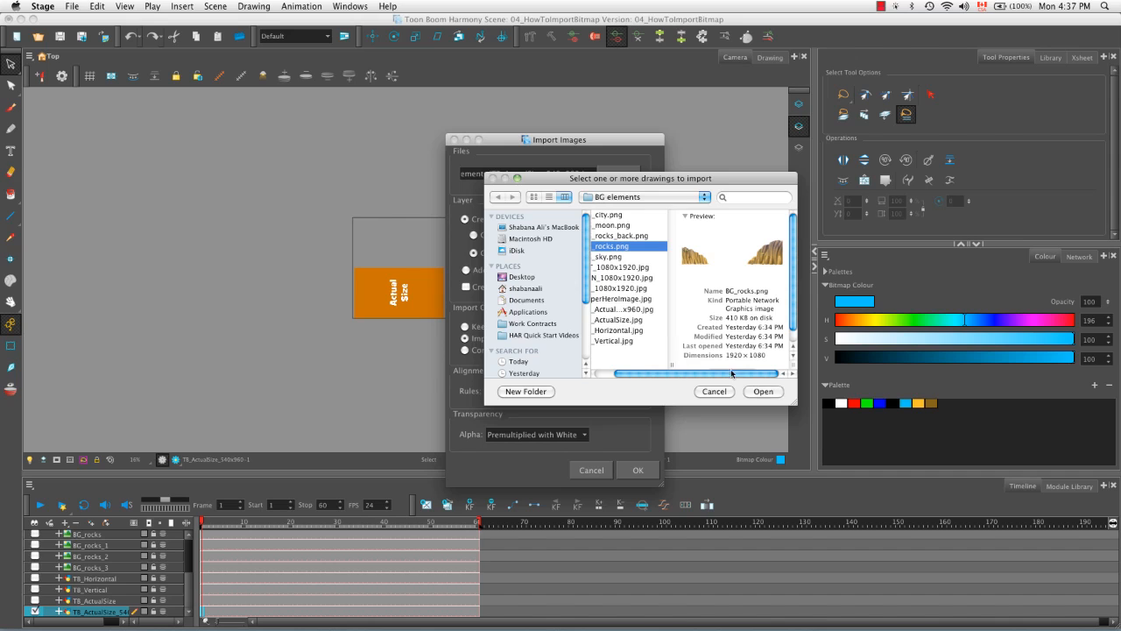
click(758, 392)
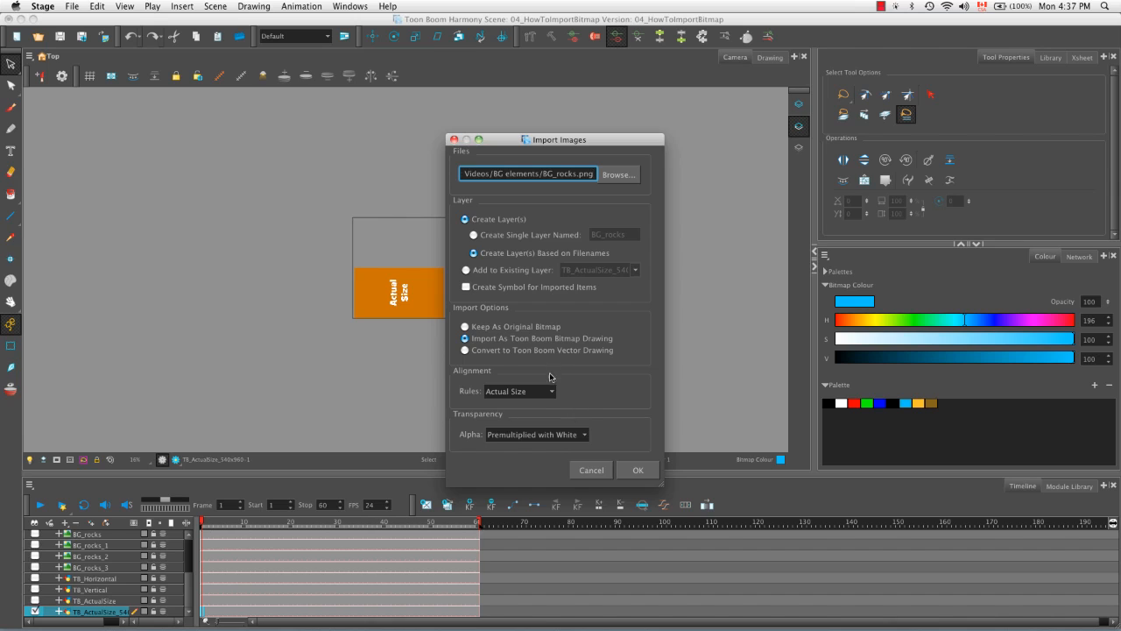
click(584, 436)
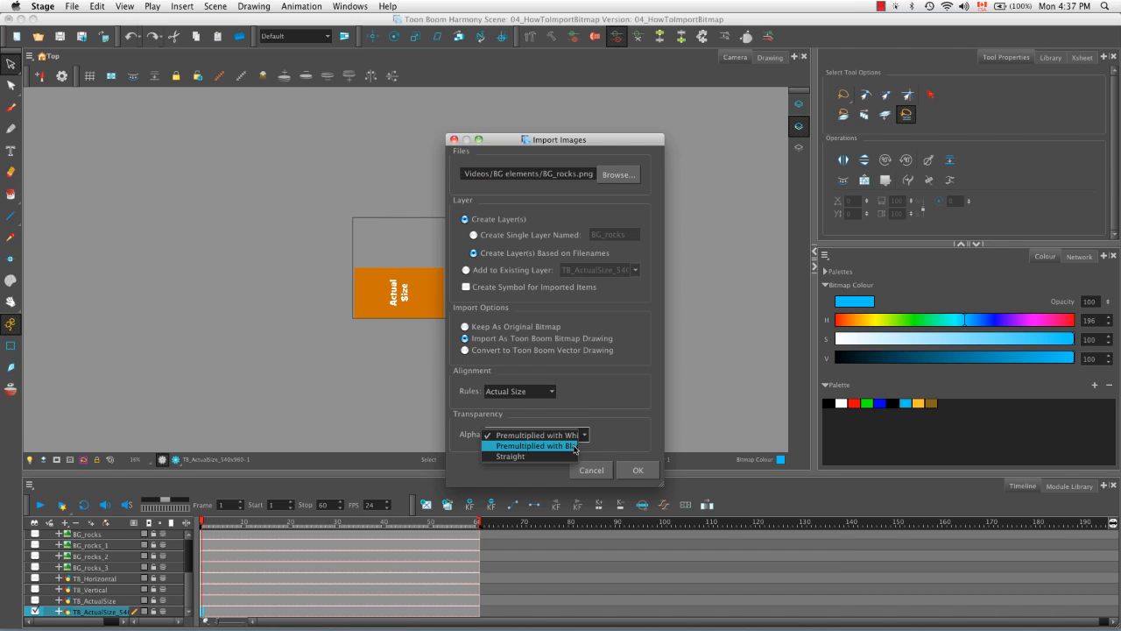
click(609, 417)
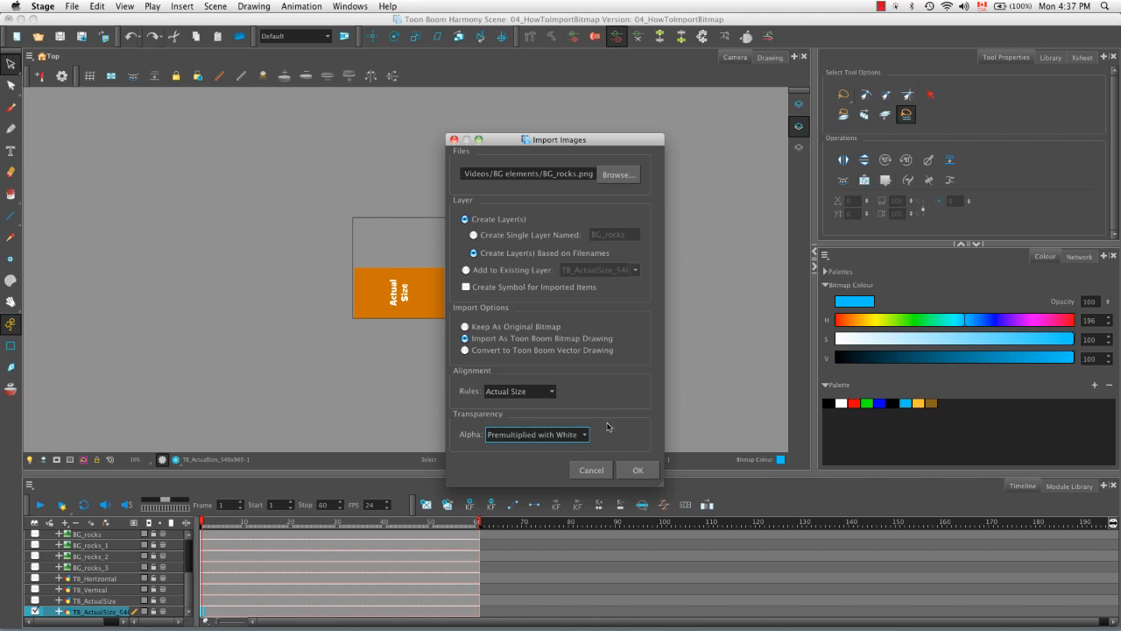
click(642, 471)
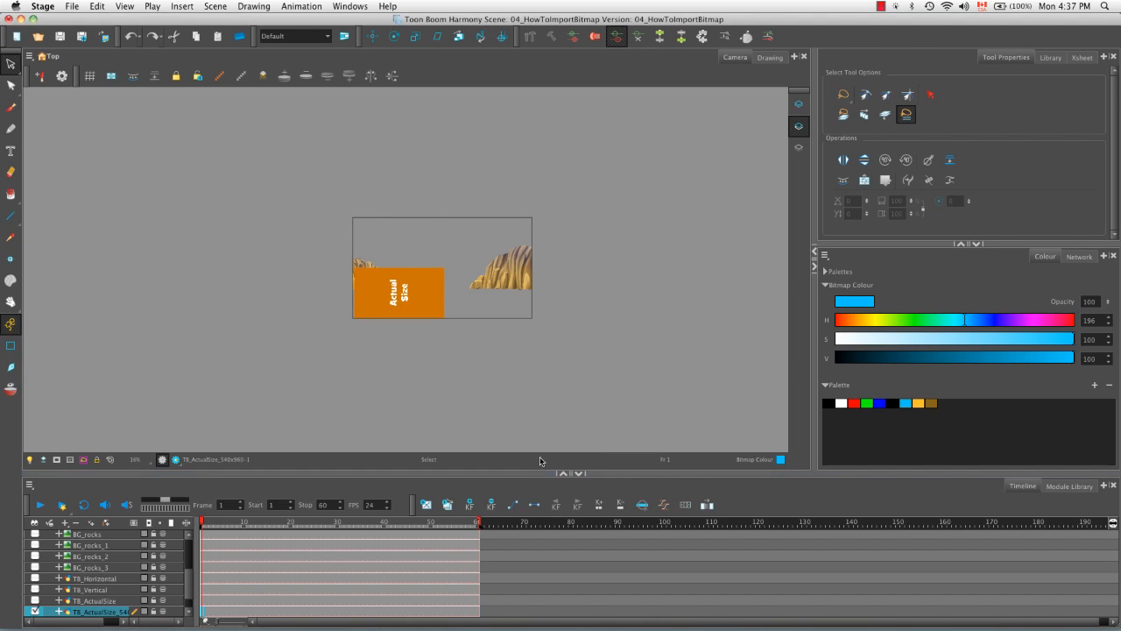
- Import BG_rocks.png twice more as Actual Size bitmap drawings, using Premultiplied with Black and Straight alpha
click(103, 36)
click(562, 435)
click(562, 446)
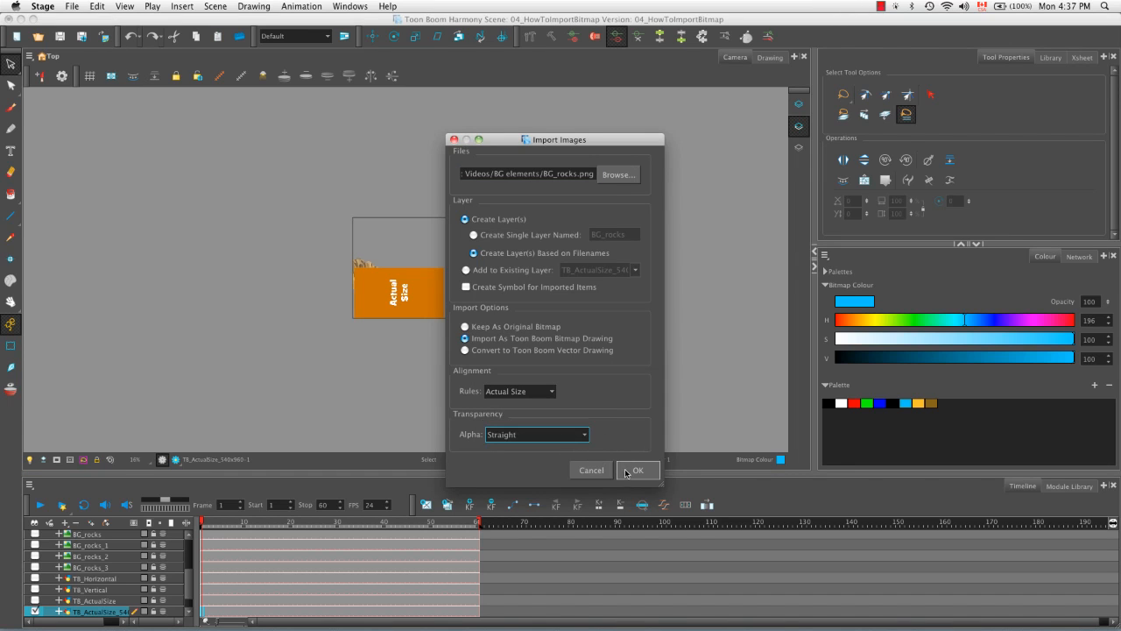
click(638, 470)
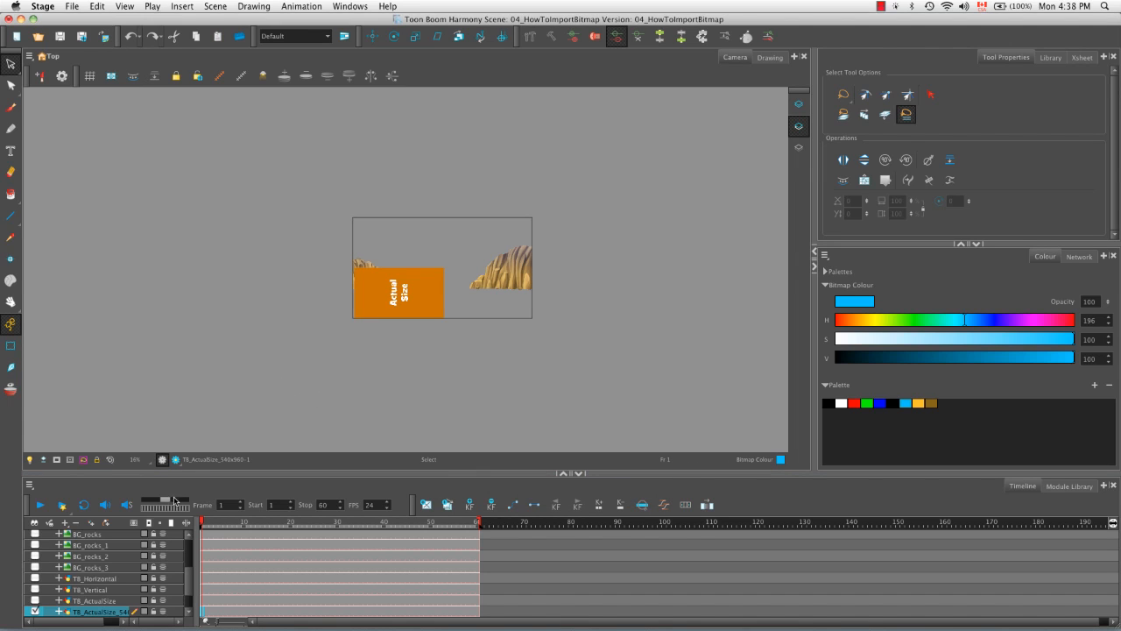
- Hide the TB_ActualSize_540x960 layer and bring the rocks on the camera frame's left side into close view
drag(189, 573, 189, 599)
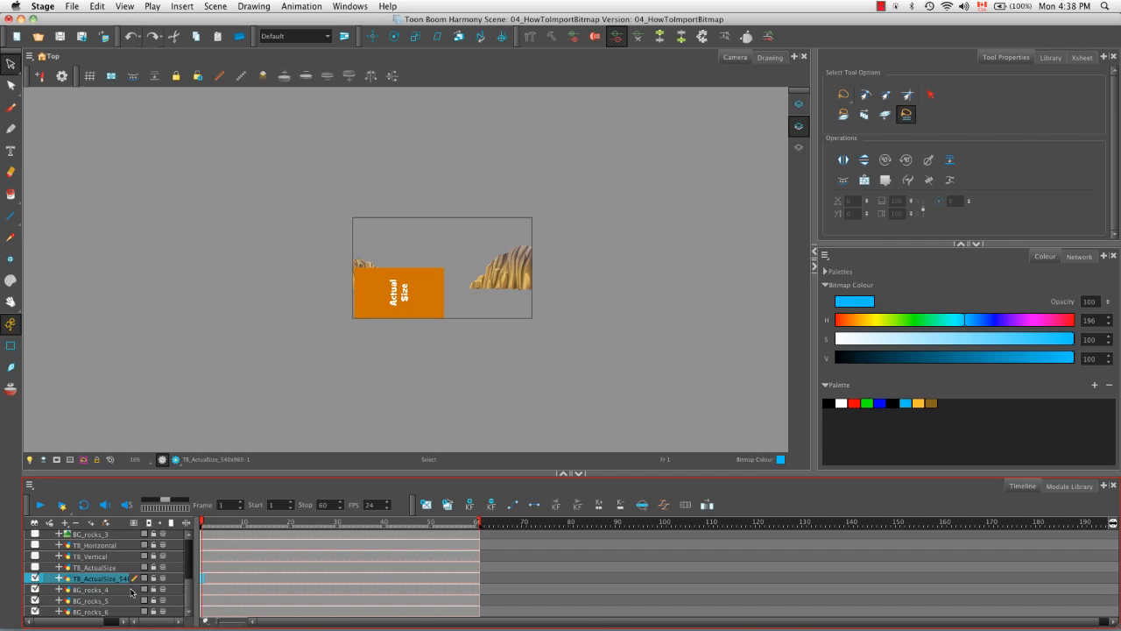
click(35, 578)
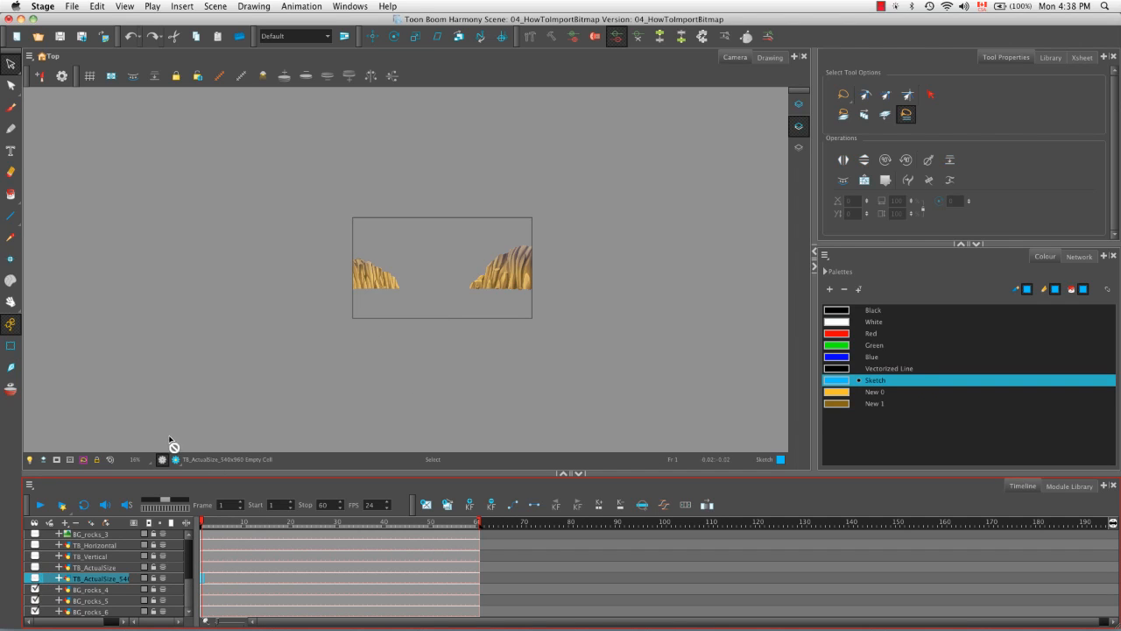
click(425, 428)
key(shift+m)
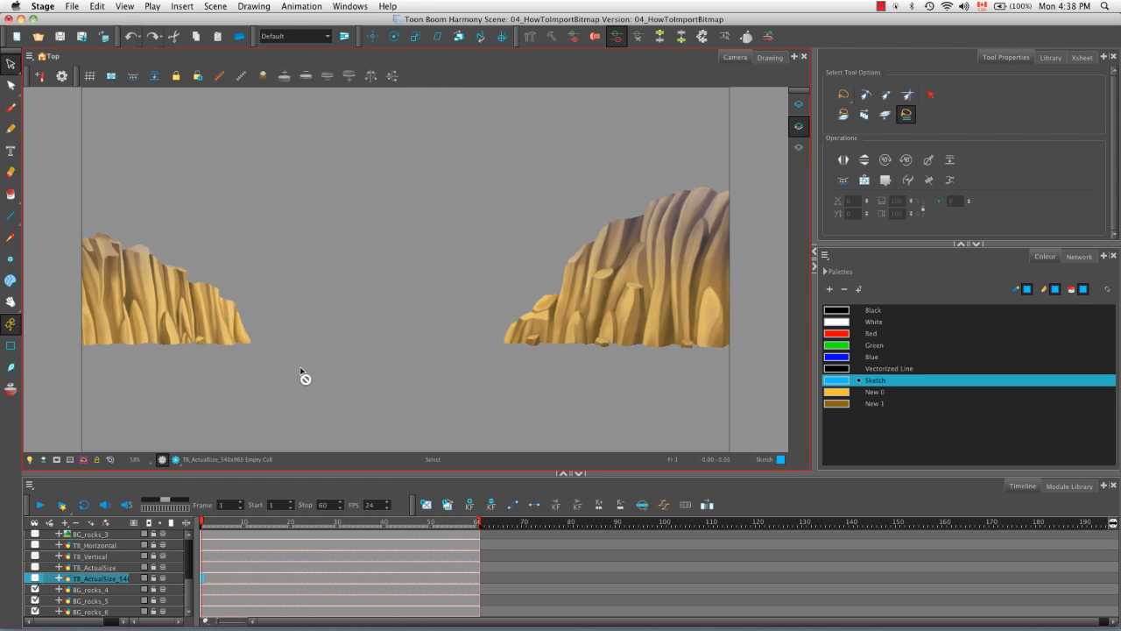
key(2)
key(2)
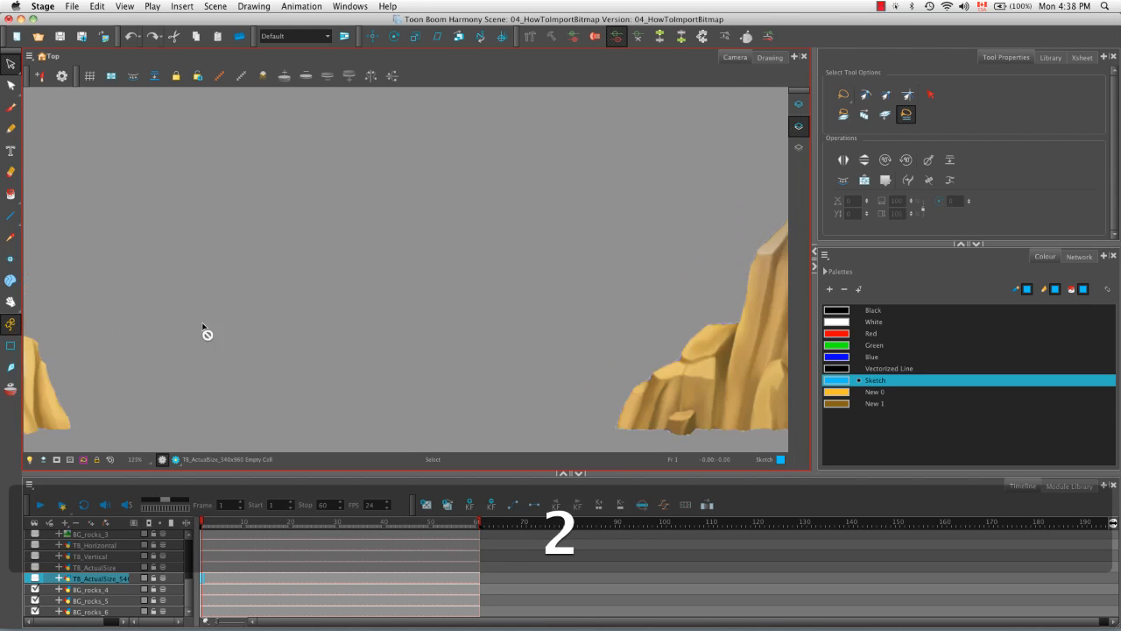
key(space)
drag(205, 333, 596, 329)
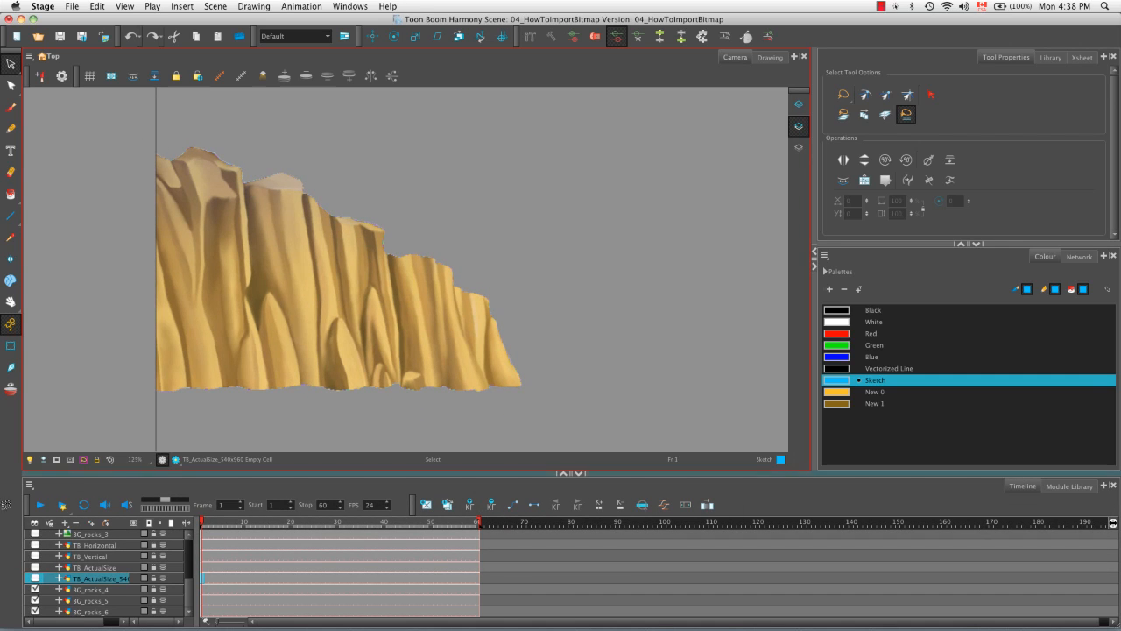
- Hide the BG_rocks_5 and BG_rocks_6 layers, and select BG_rocks_4 to examine its edges up close
click(34, 611)
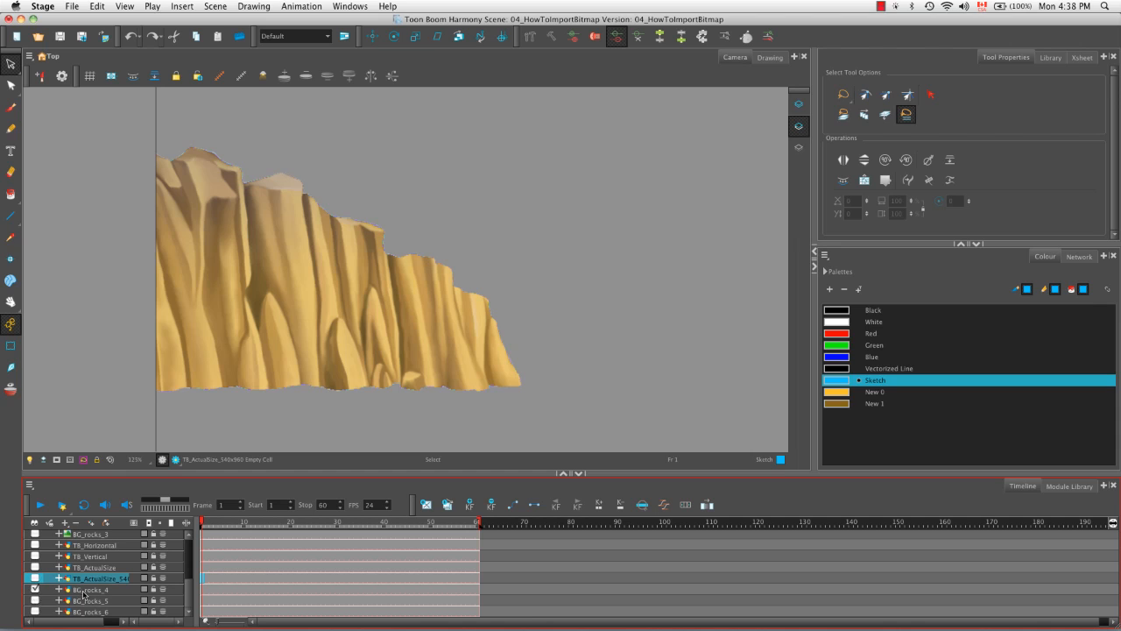
click(103, 593)
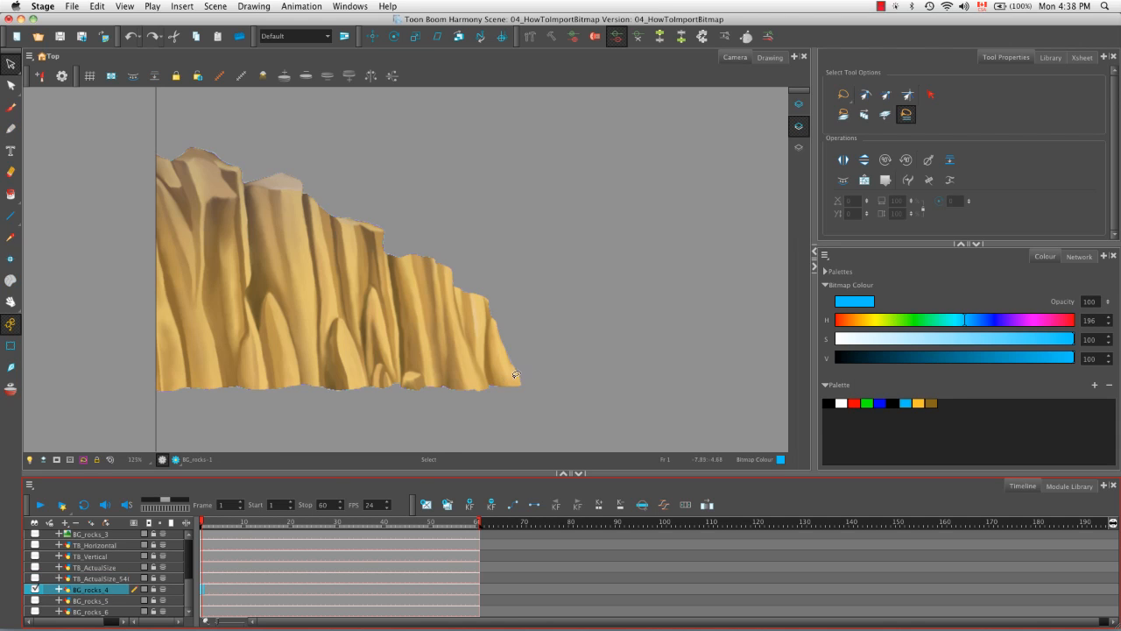
key(space)
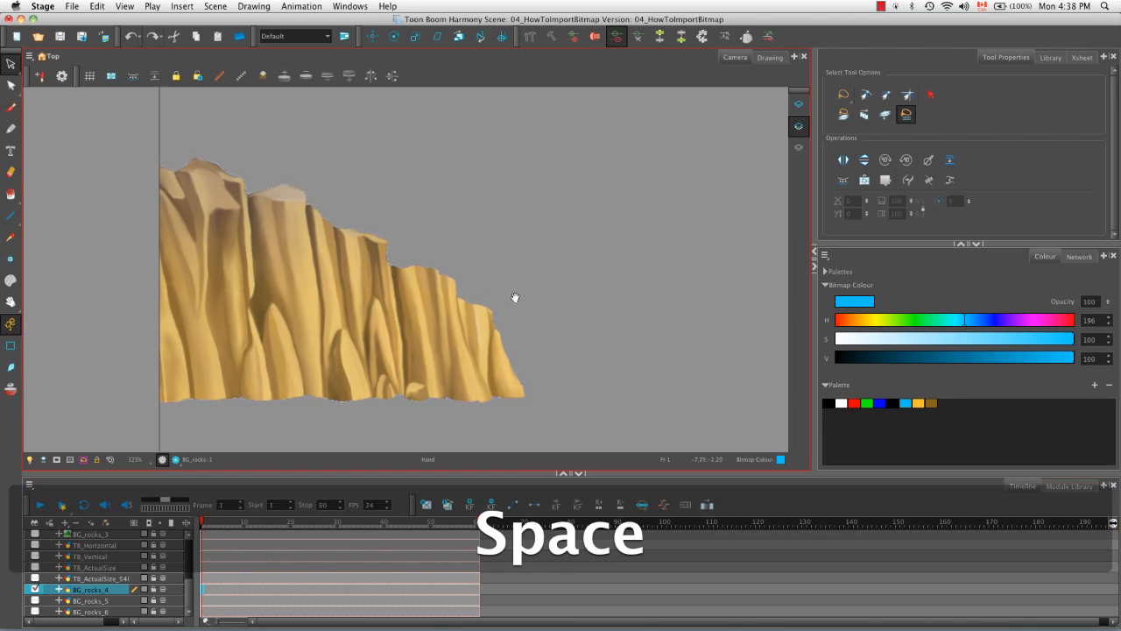
key(2)
key(2)
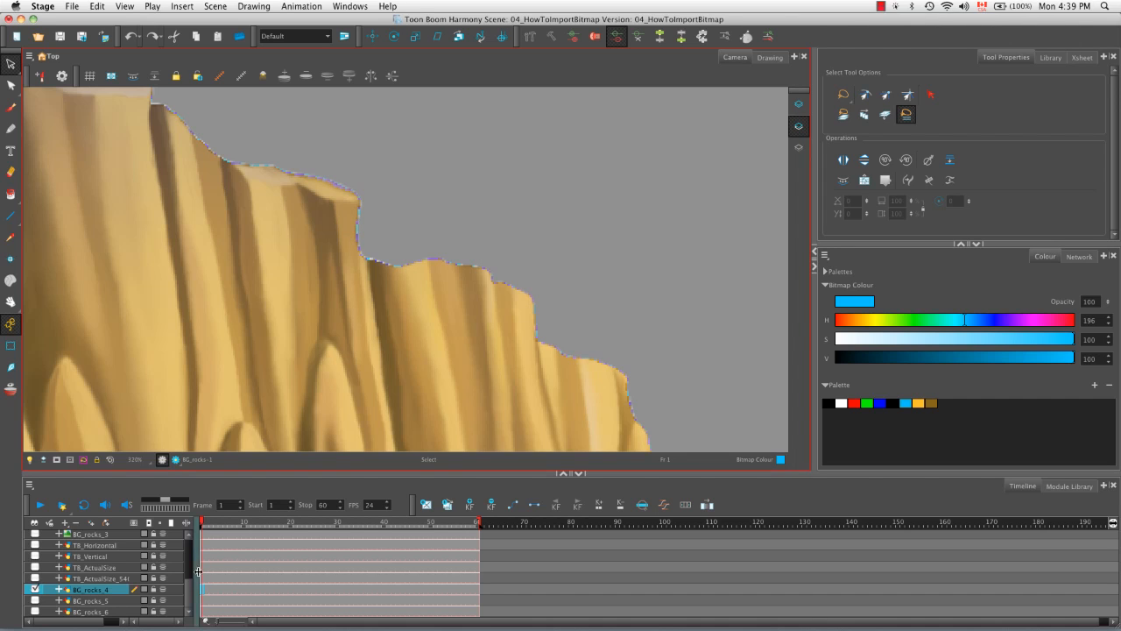
- Enable the Colour-Card layer and check the BG_rocks_4 edges in Render View before returning to OpenGL View
drag(189, 593, 187, 549)
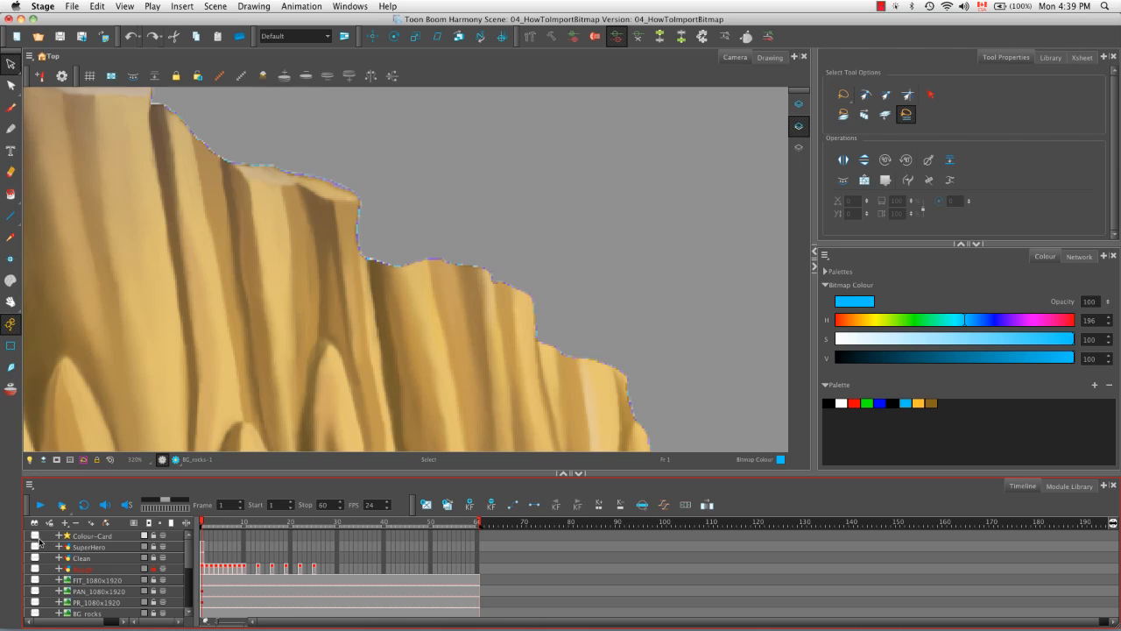
click(35, 536)
click(176, 461)
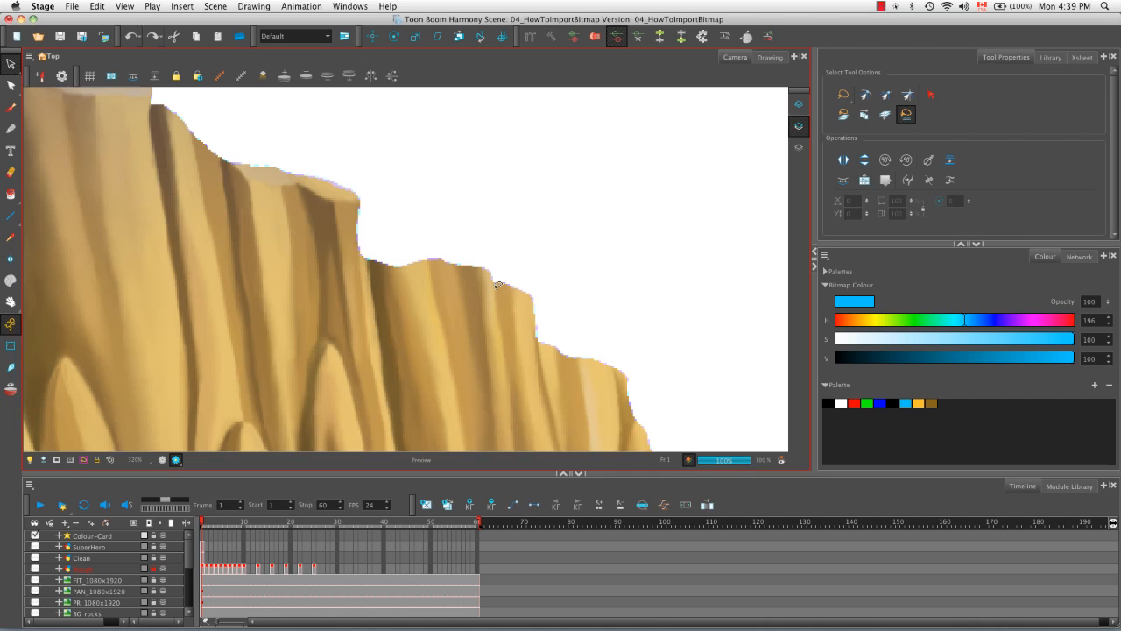
click(161, 460)
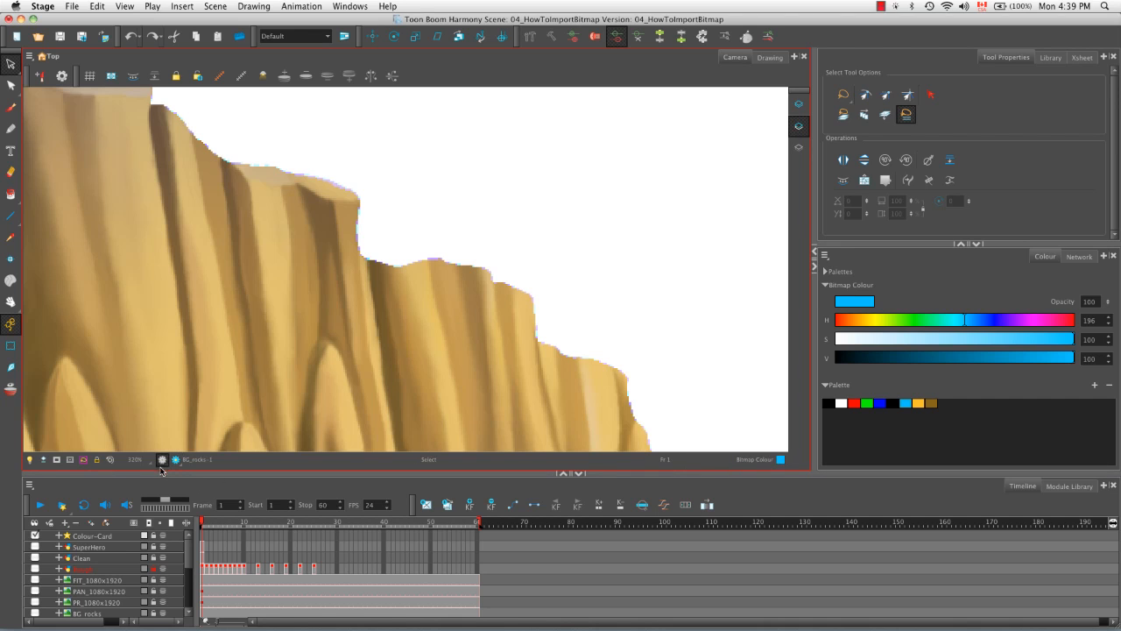
- Hide BG_rocks_4 and show BG_rocks_5 against the colour card to compare its edges
scroll(186, 561, down, 5)
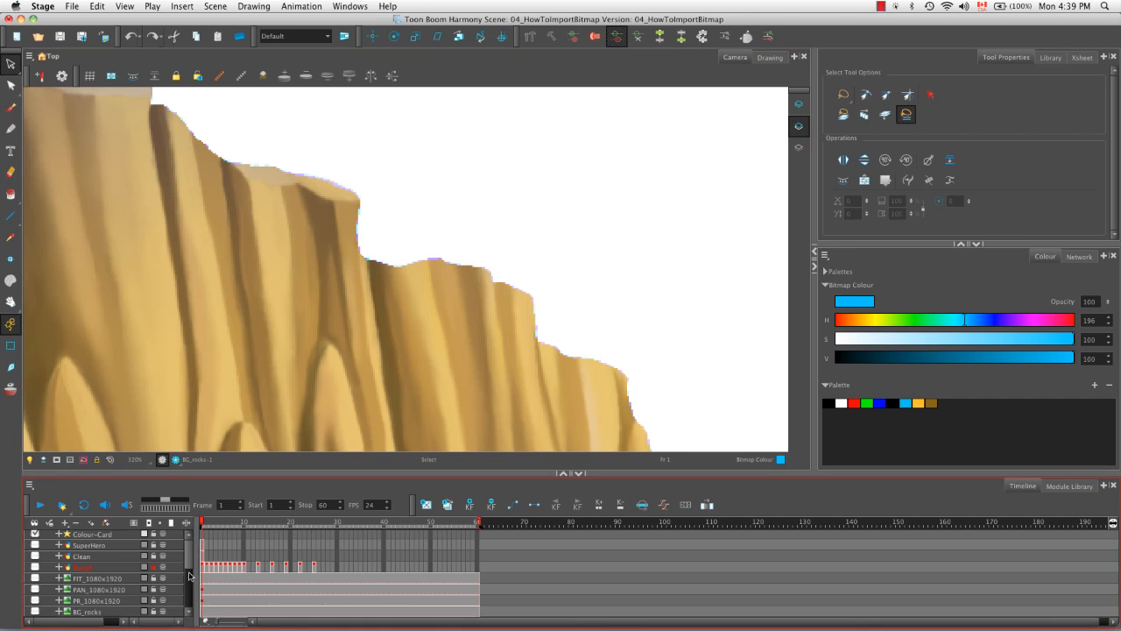
click(35, 588)
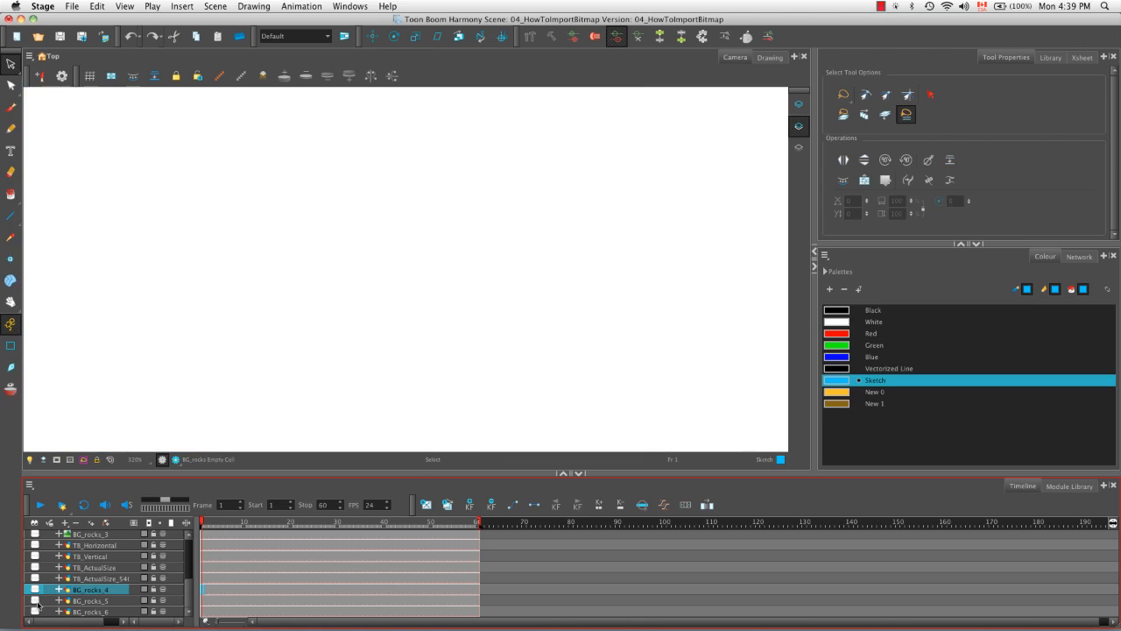
click(35, 601)
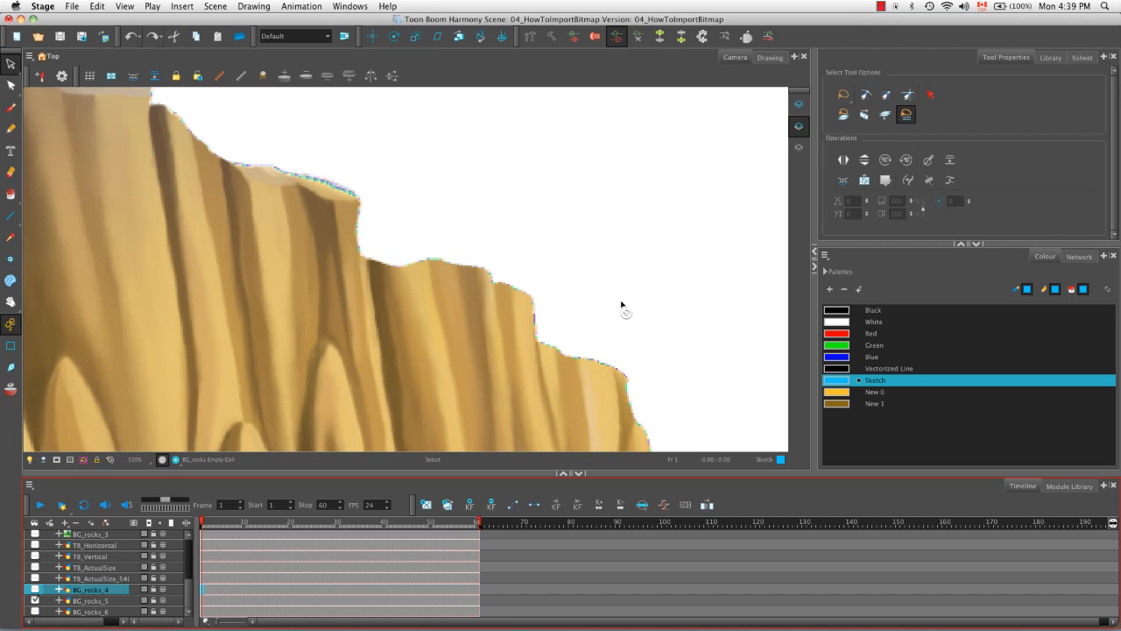
- Hide BG_rocks_5, preview BG_rocks_6 in Render View, and return to OpenGL View with all rock layers hidden
click(35, 601)
click(35, 612)
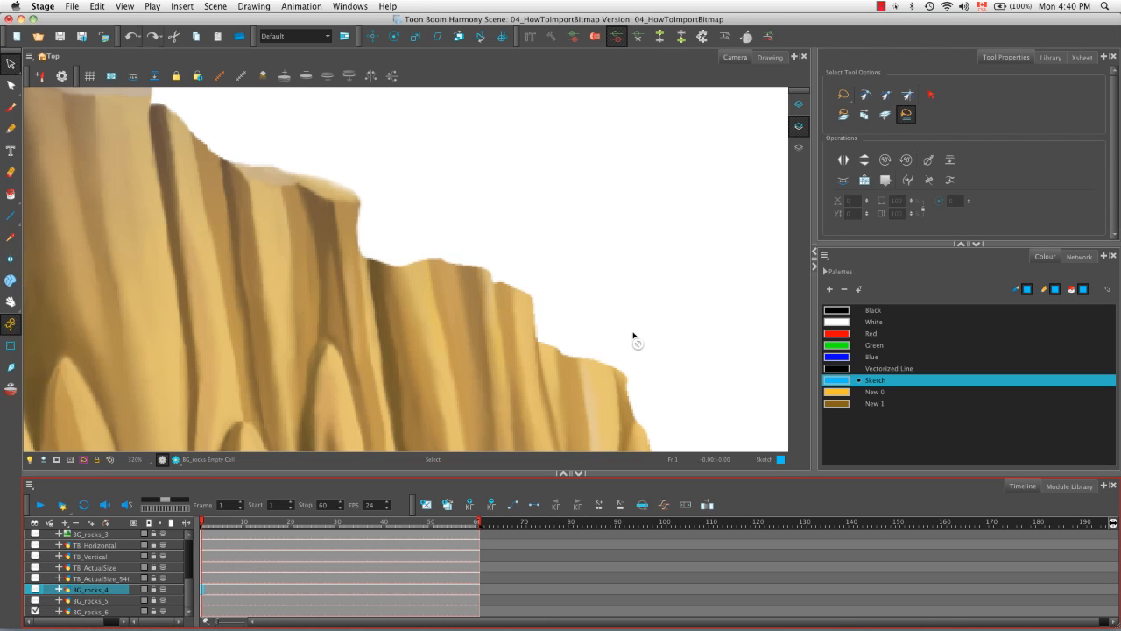
click(175, 460)
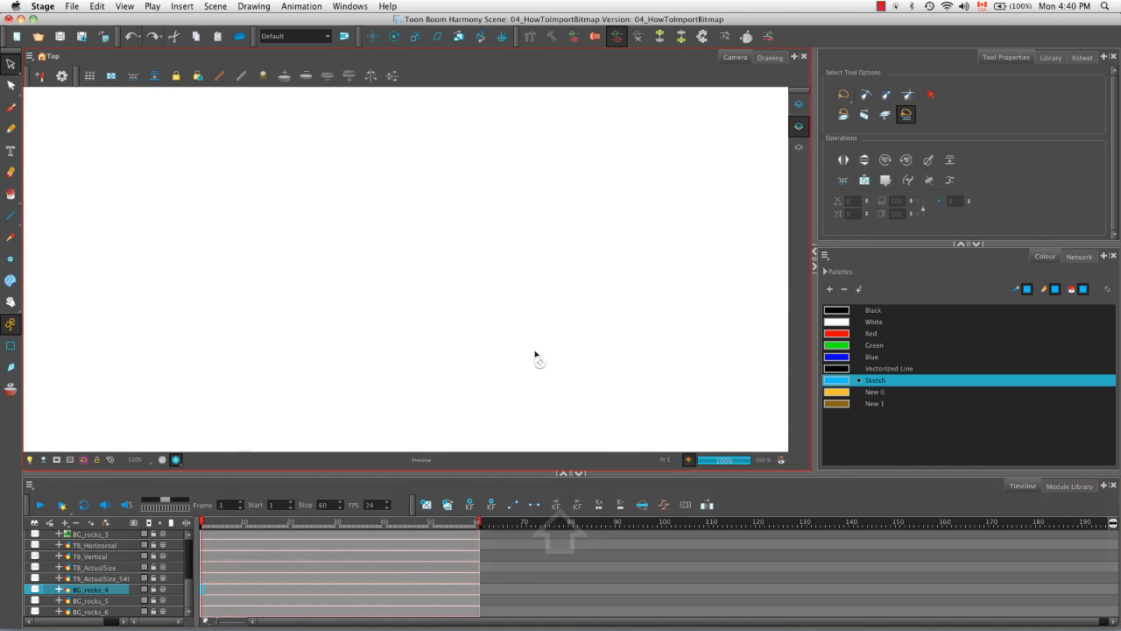
key(shift+m)
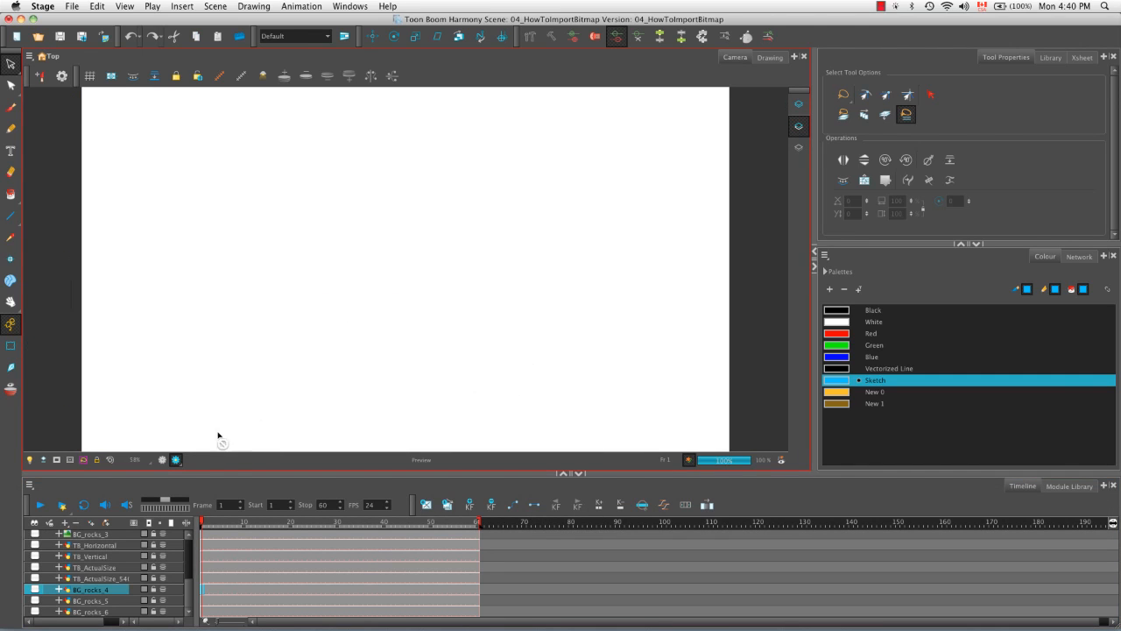
click(161, 462)
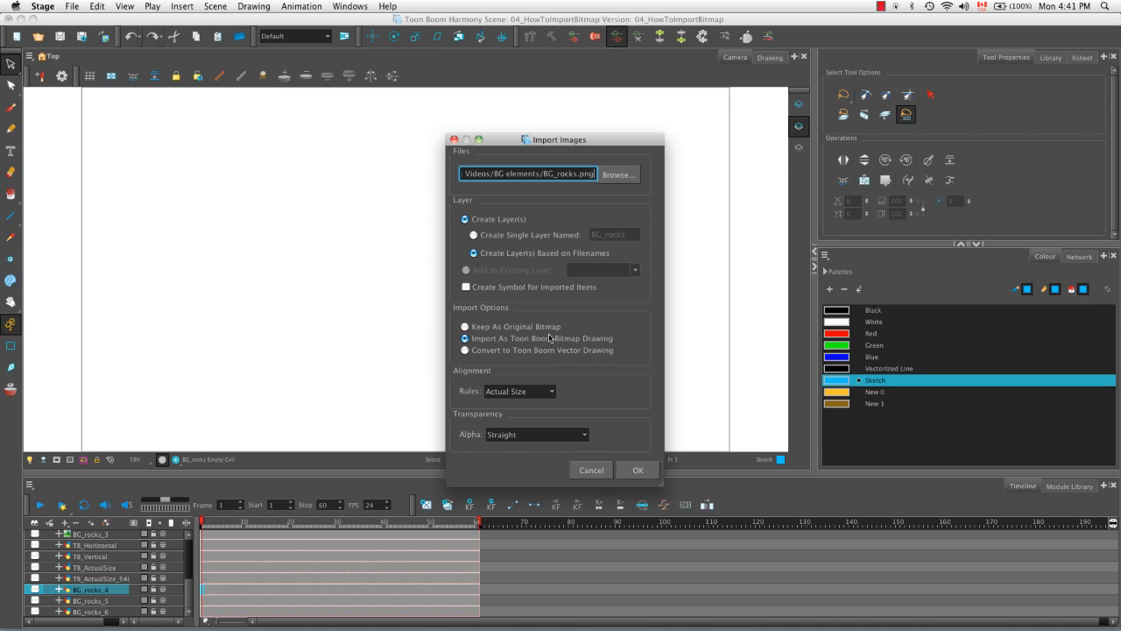
- Import SuperHeroImage.jpg converted to a Toon Boom vector drawing with the Black and White vectorization preset
click(465, 327)
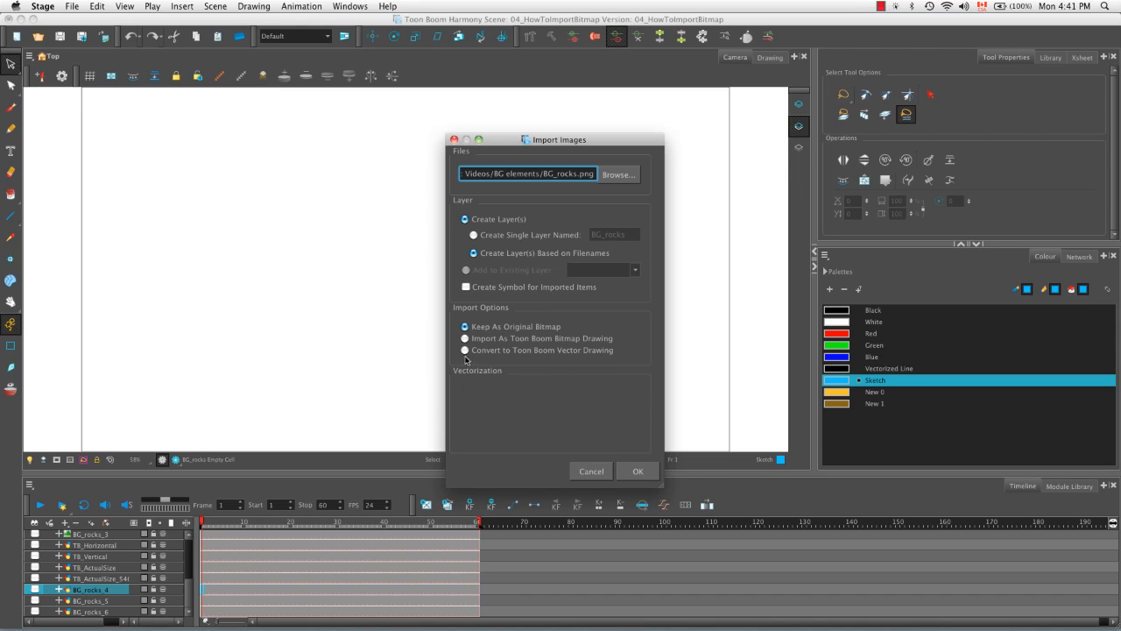
click(465, 353)
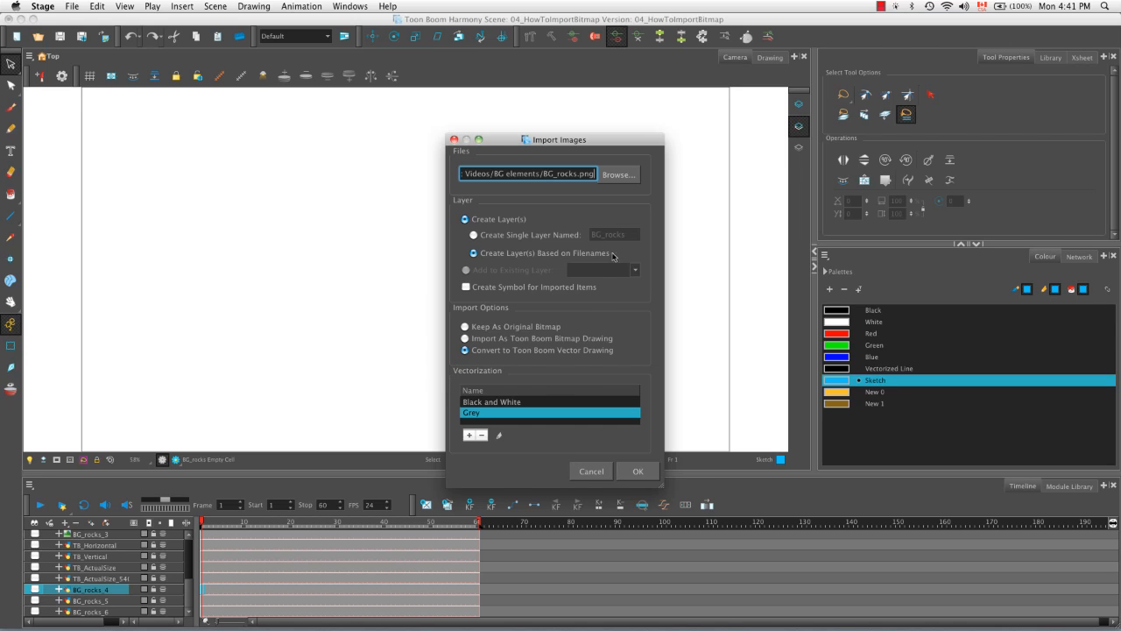
click(623, 178)
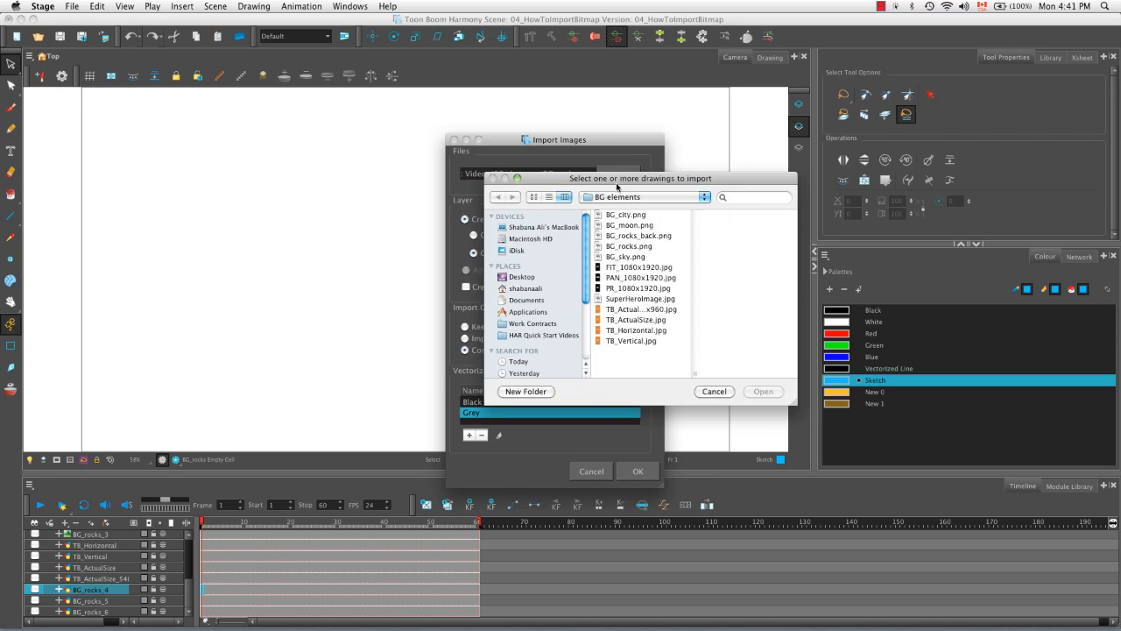
click(627, 301)
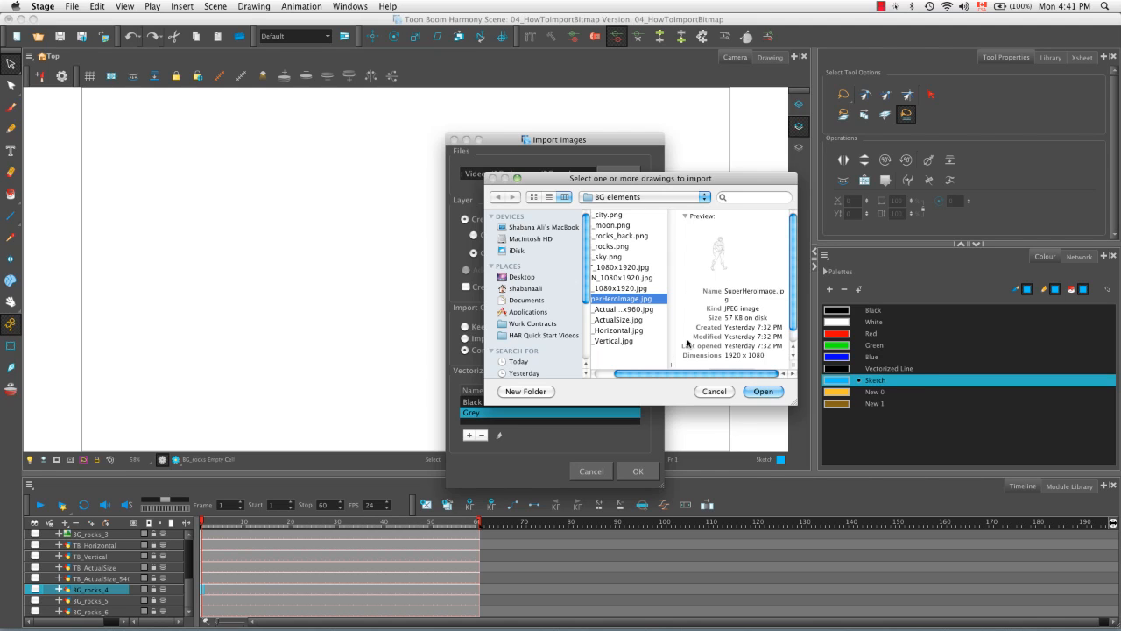
click(747, 392)
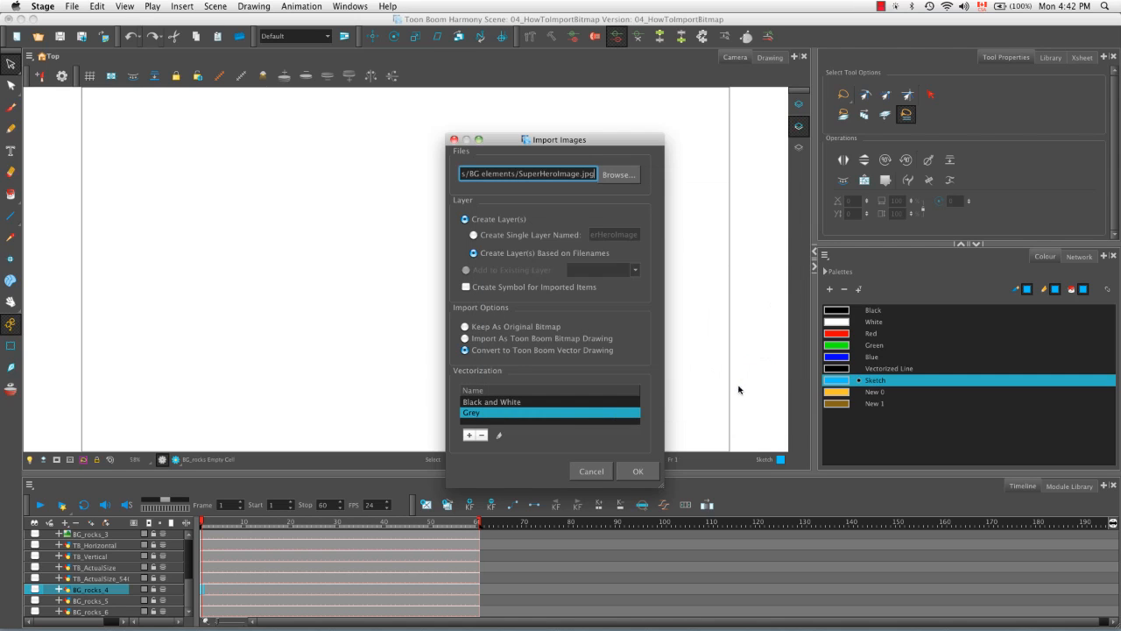
click(521, 401)
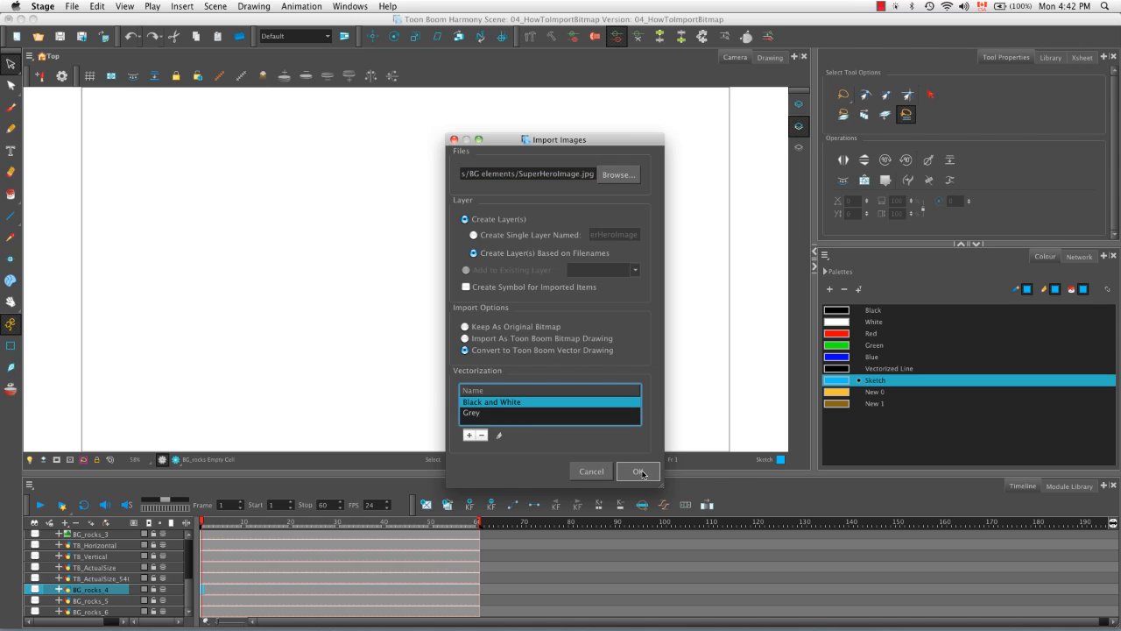
key(Return)
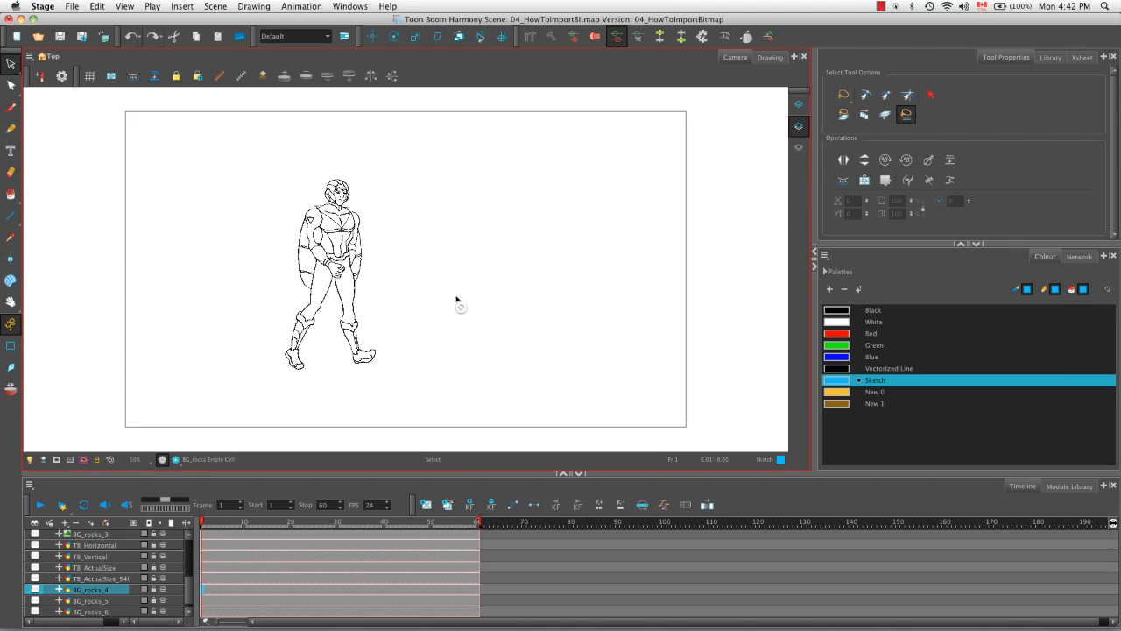
- Select the SuperHeroImage layer and lasso inside the cape to examine how the vectorized linework is selected, then clear the selection
key(2)
key(space)
drag(342, 292, 531, 321)
key(2)
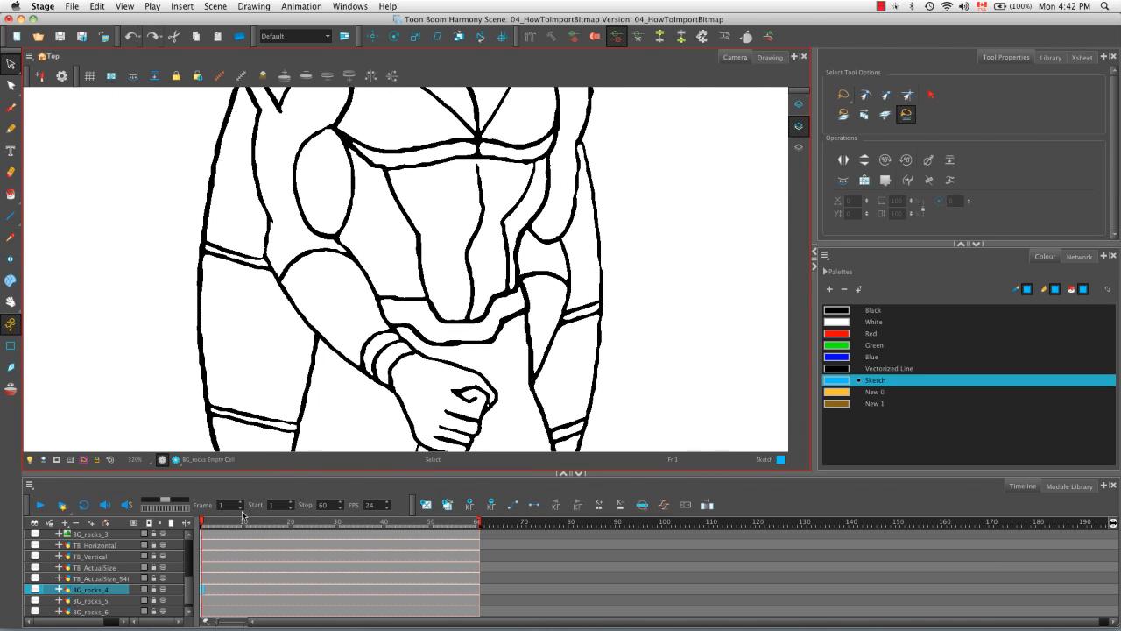
drag(187, 596, 187, 602)
click(134, 612)
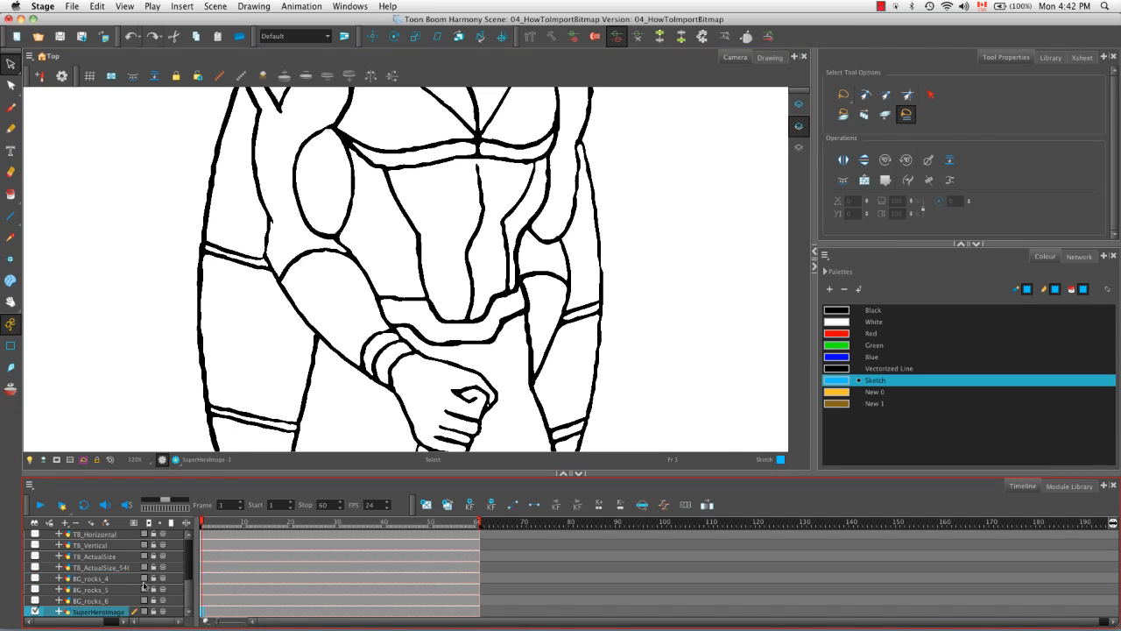
drag(227, 320, 261, 315)
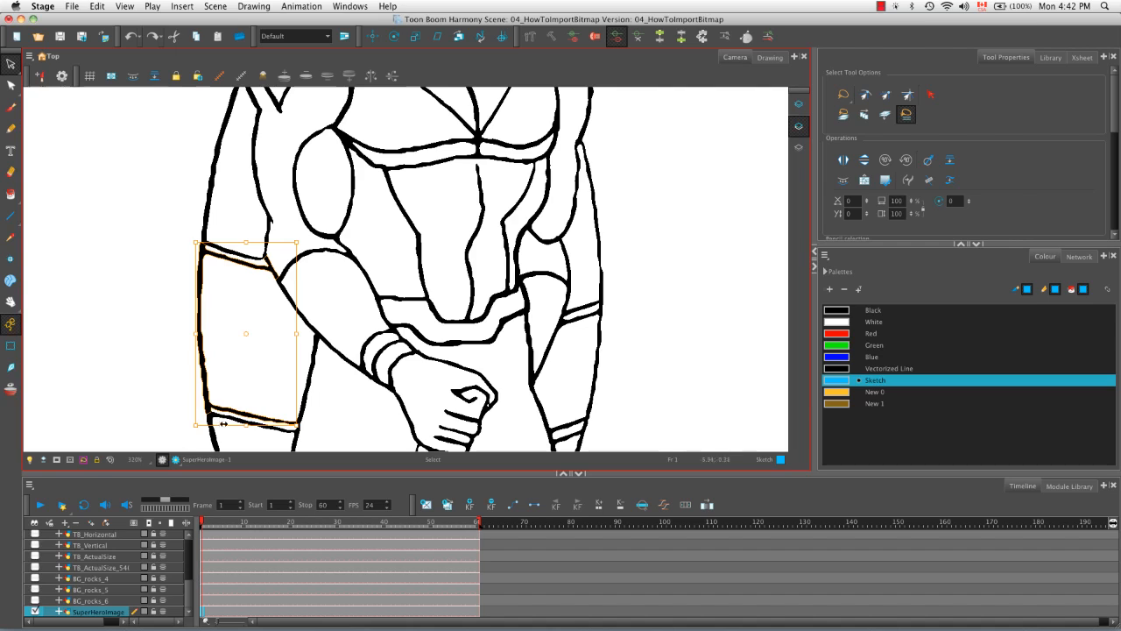
click(94, 153)
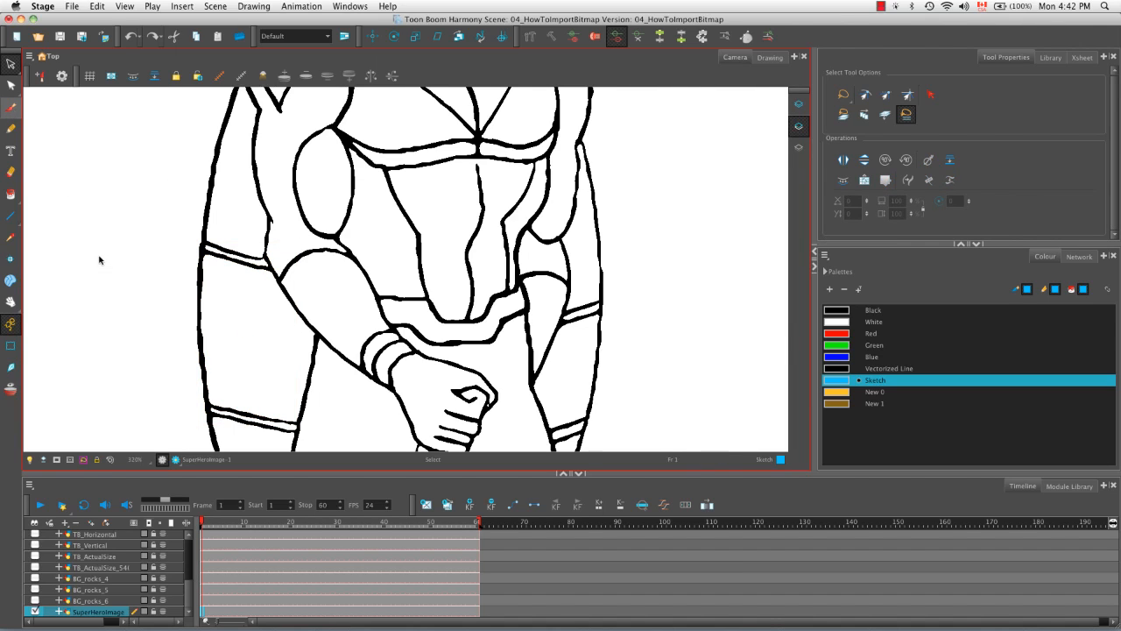
- Brush a diagonal stroke in the Sketch colour beside the figure and compare selecting it with selecting a vectorized cape section
key(alt+b)
drag(76, 269, 158, 211)
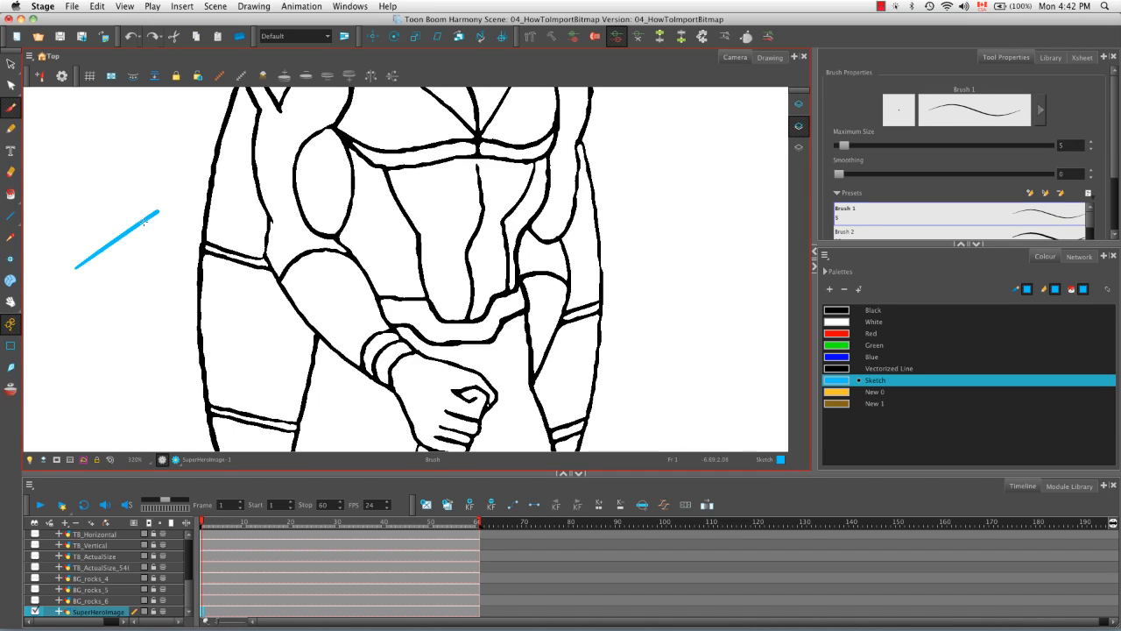
click(10, 64)
drag(109, 197, 146, 271)
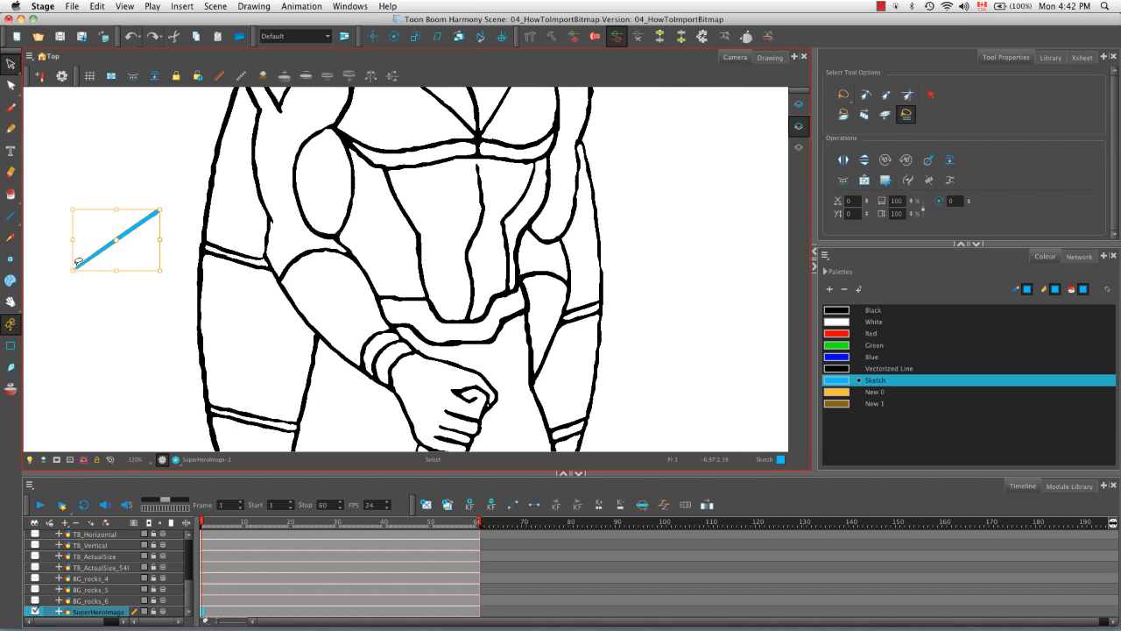
mouse_move(169, 333)
mouse_down()
mouse_move(236, 328)
mouse_move(225, 281)
mouse_up()
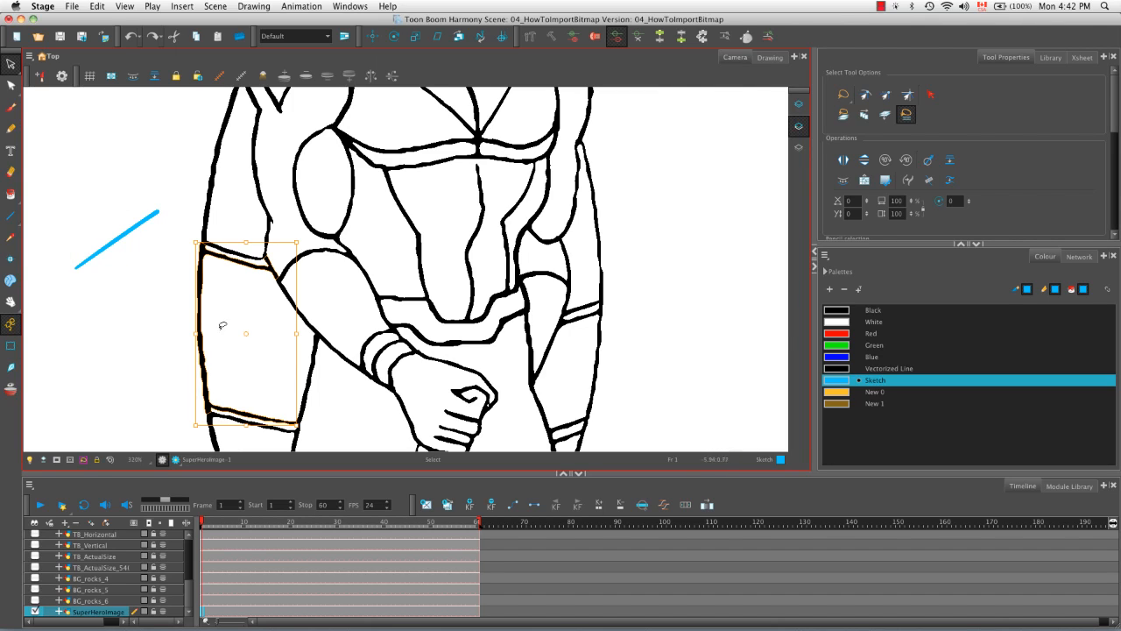
click(145, 298)
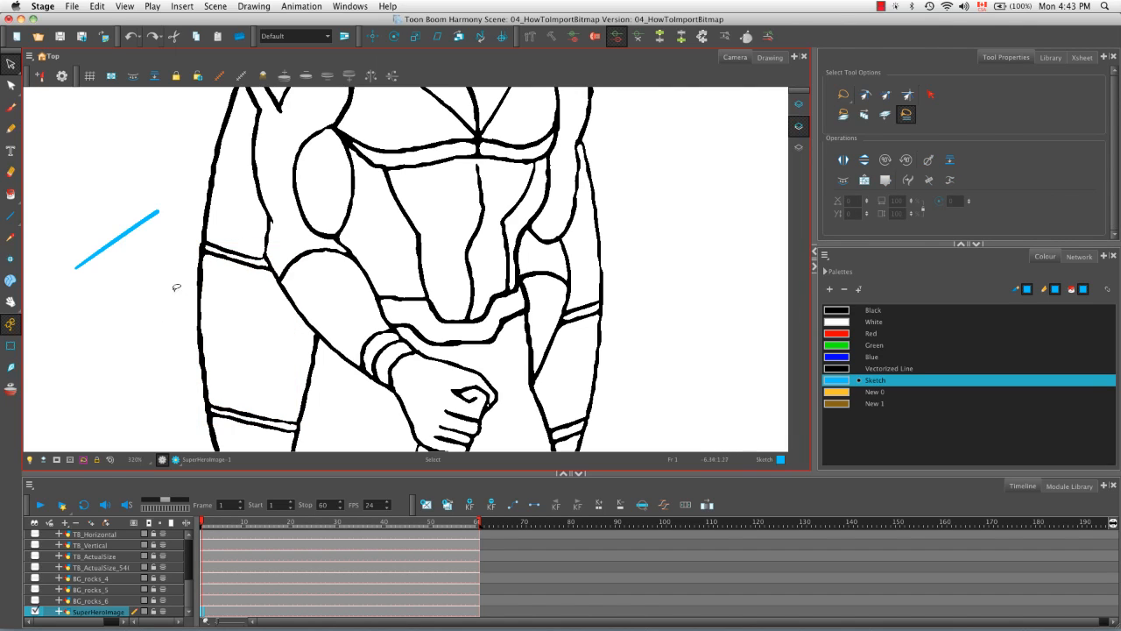
- Paint the superhero's forearm with the New 0 colour
key(1)
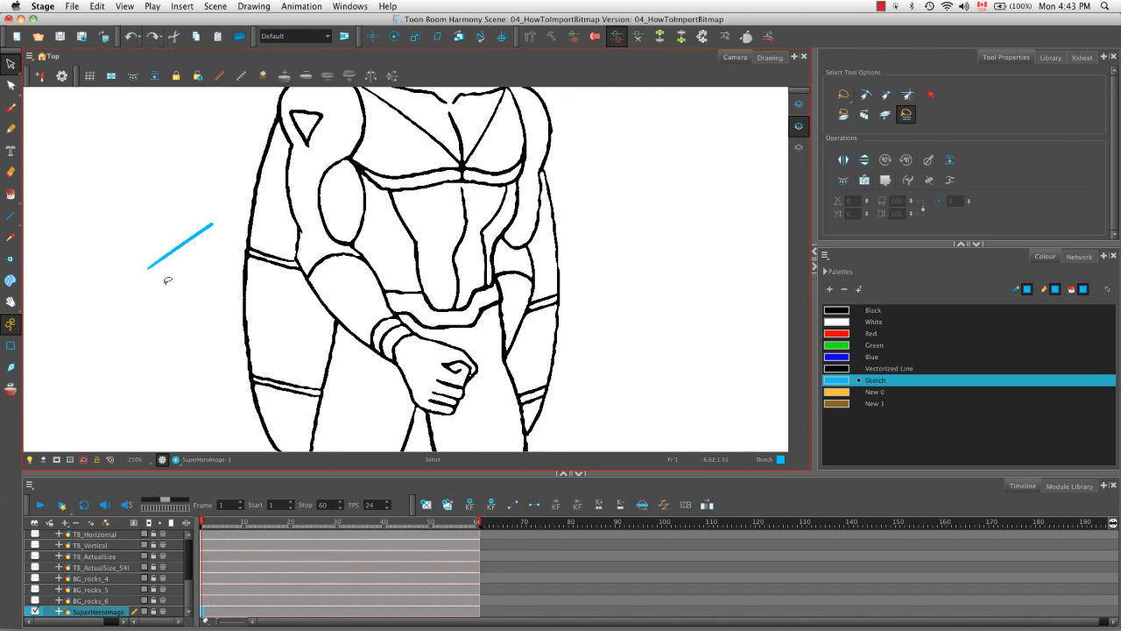
key(alt+i)
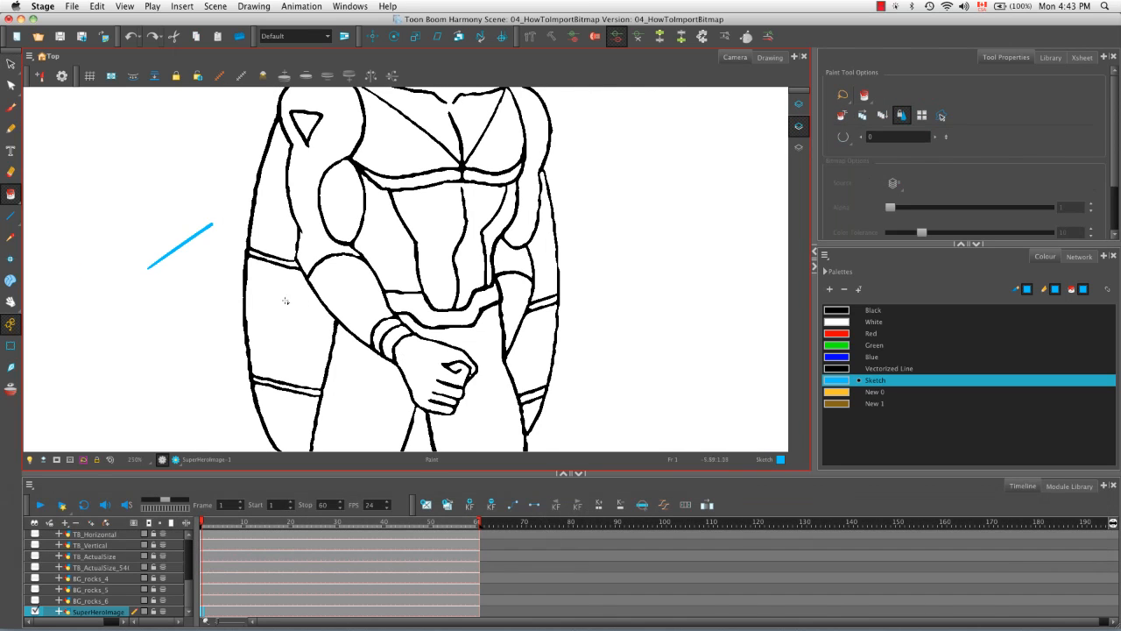
click(840, 393)
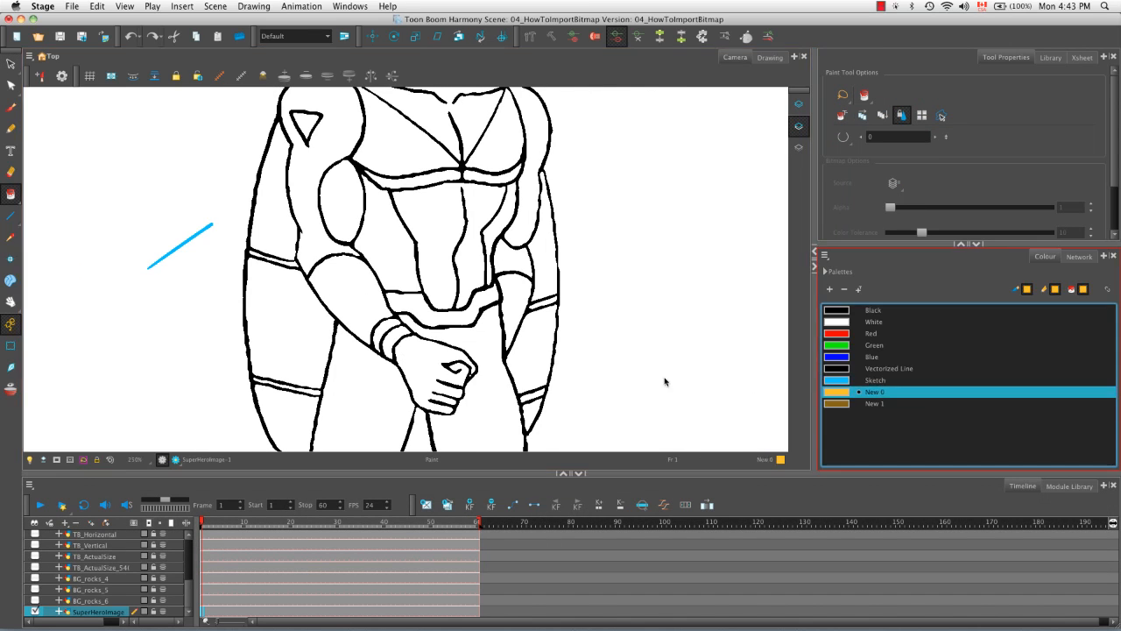
click(344, 299)
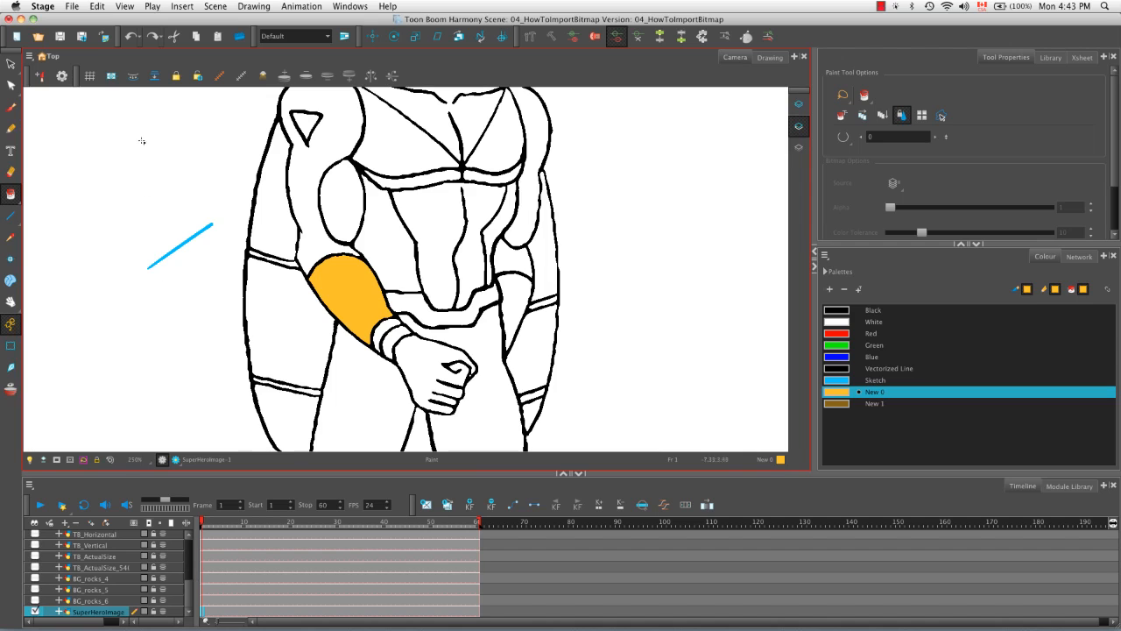
- Import SuperHeroImage.jpg again as a Toon Boom vector drawing with the Grey vectorization preset and hide the first SuperHeroImage layer
click(103, 37)
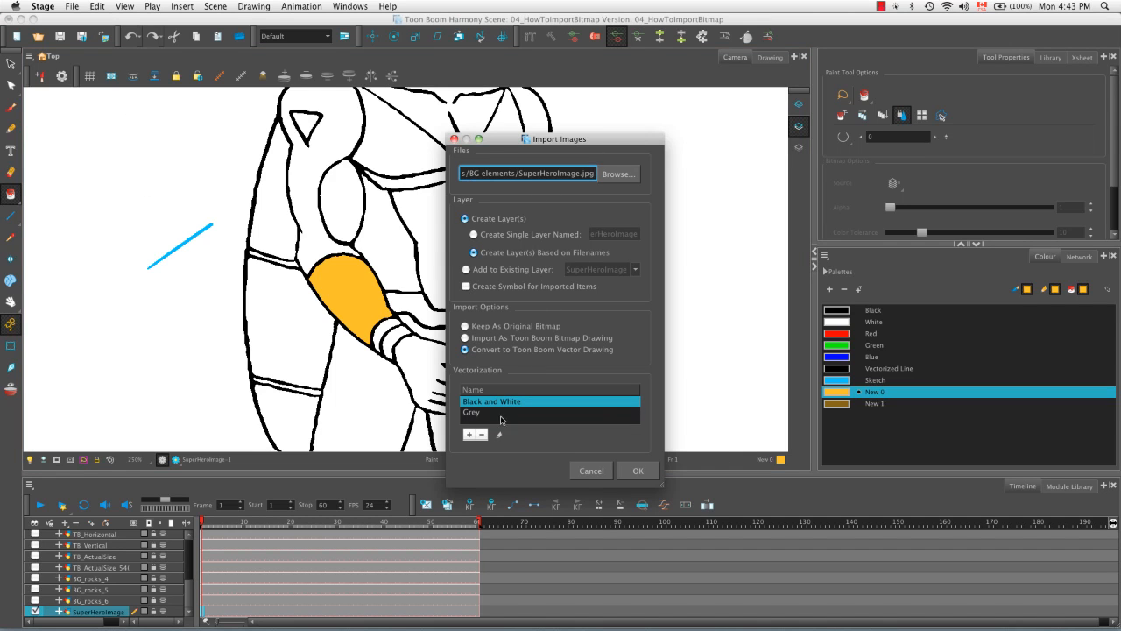
click(471, 415)
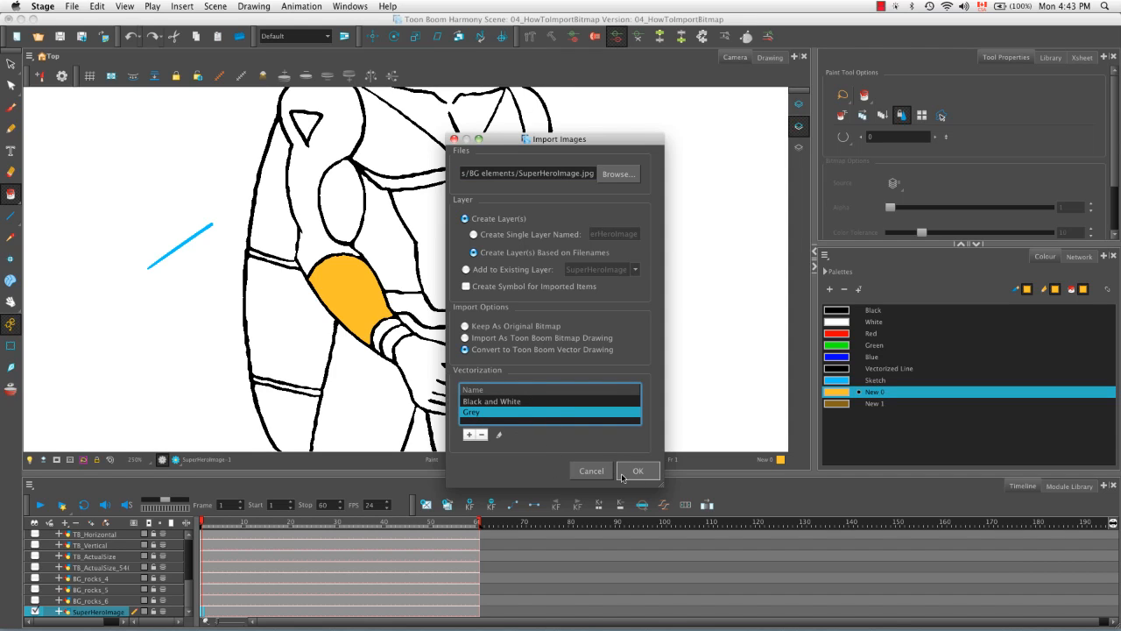
key(Return)
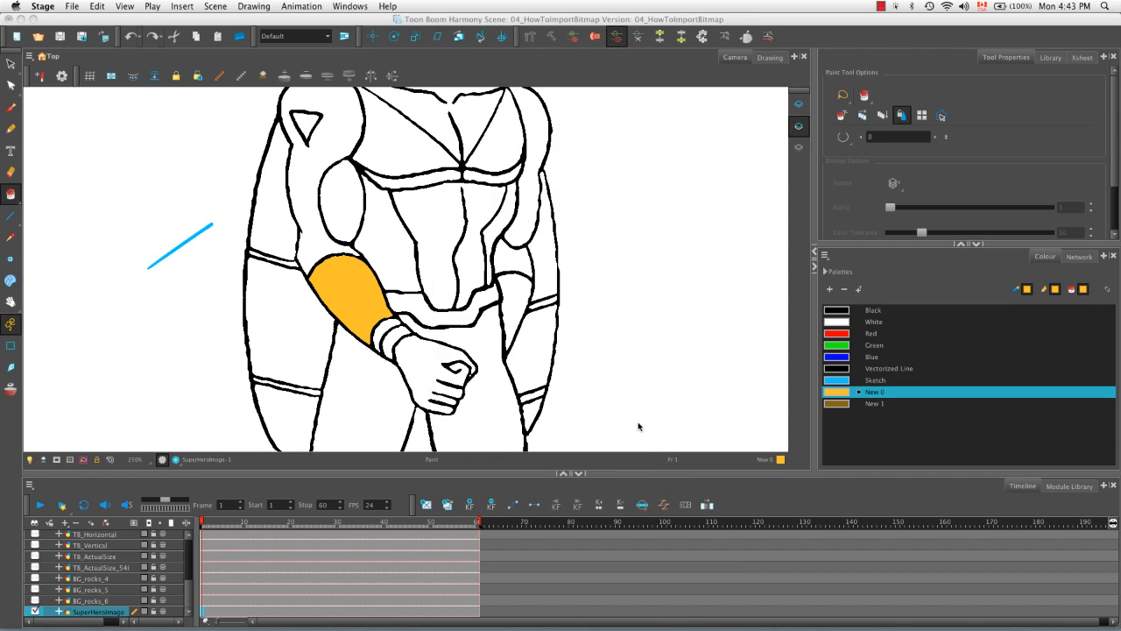
drag(189, 590, 188, 609)
click(35, 601)
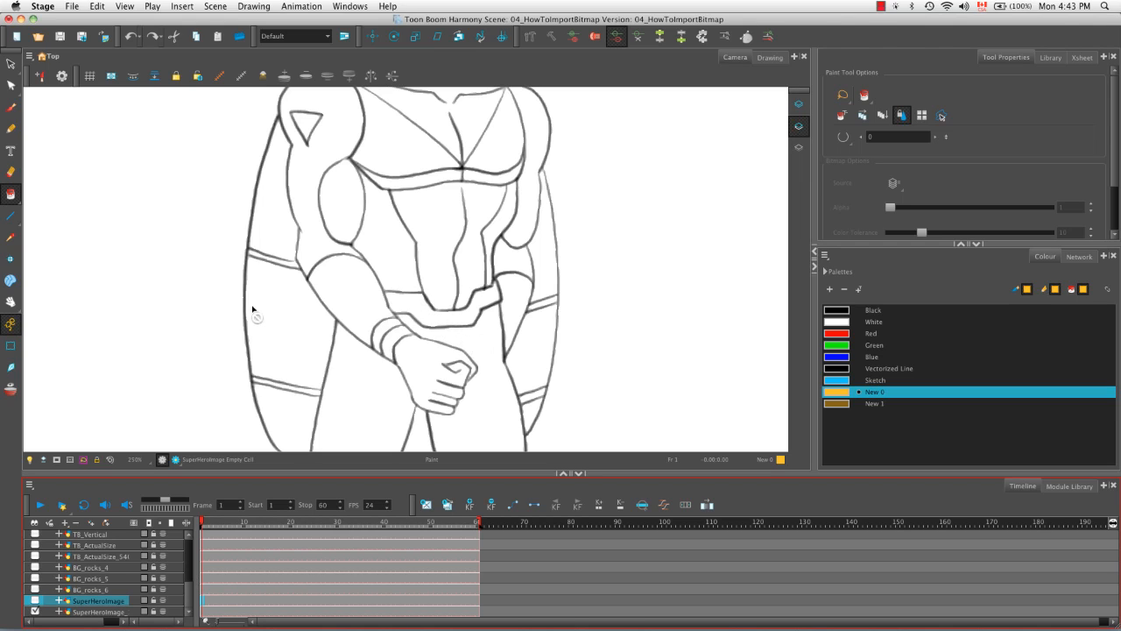
- Fill the forearm of the grey vector drawing with New 0 and erase a small gap in the cape outline
click(120, 612)
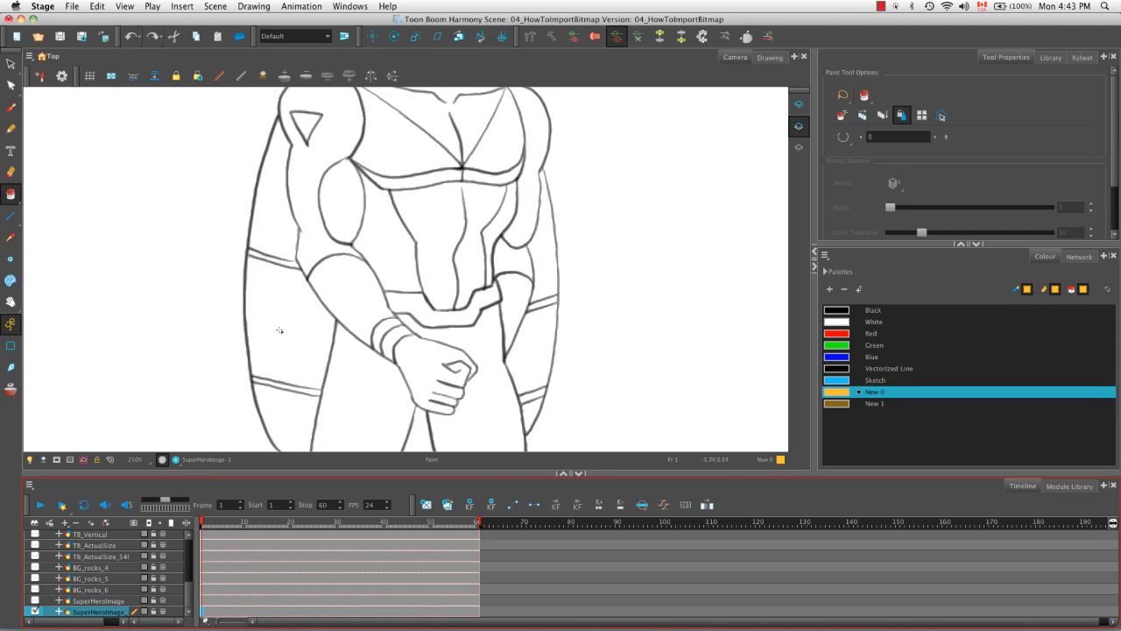
click(343, 286)
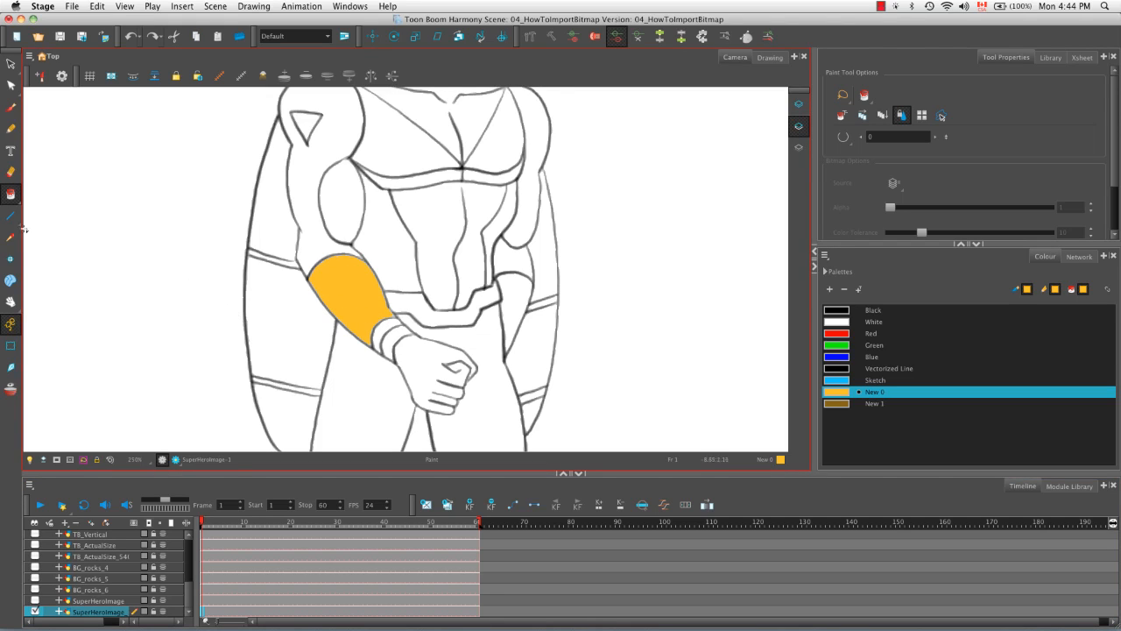
click(11, 172)
mouse_move(266, 202)
mouse_down()
mouse_move(250, 200)
mouse_move(277, 203)
mouse_up()
- Try a lasso selection beside the grey drawing's cape outline and view more of the figure
click(10, 64)
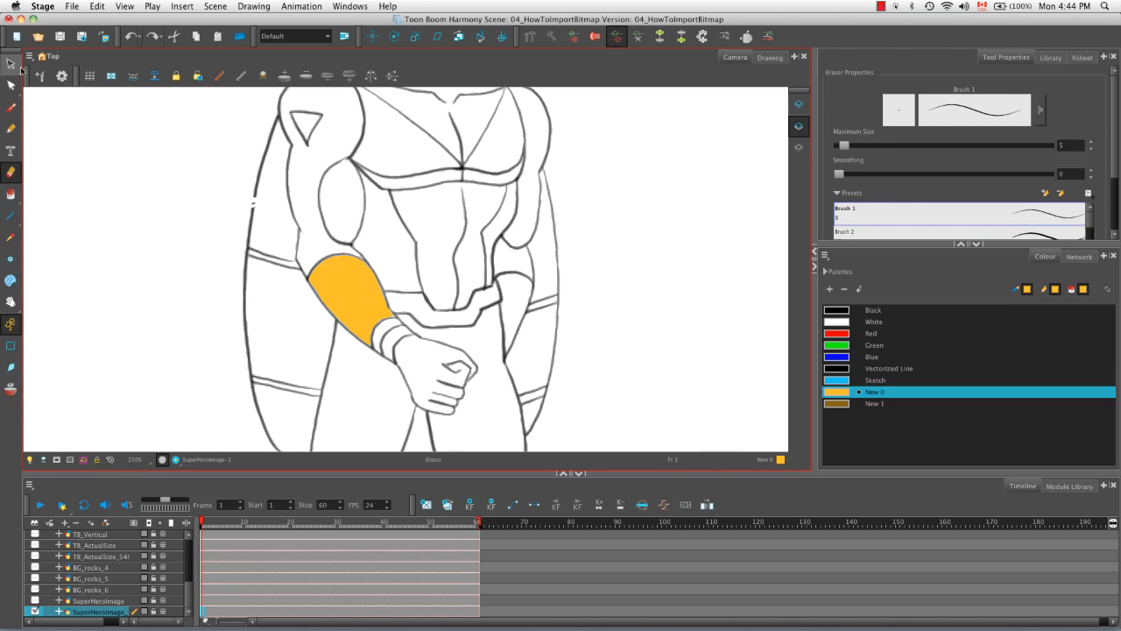
drag(223, 243, 211, 308)
click(203, 309)
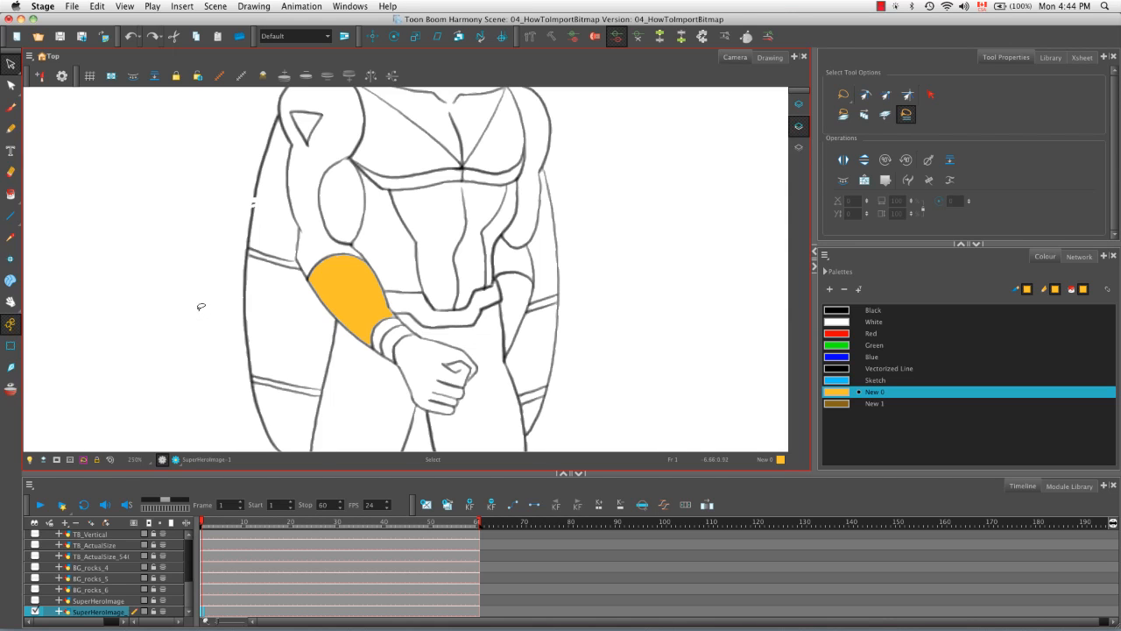
key(1)
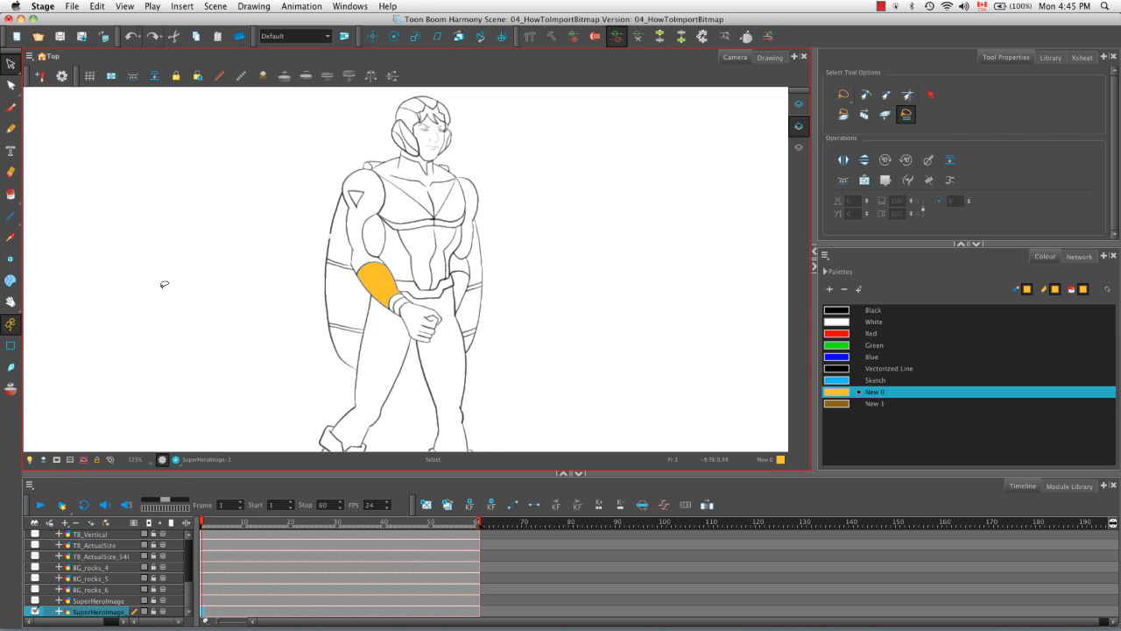
- Delete all the imported image layers and the Colour-Card layer from the timeline
mouse_move(187, 601)
mouse_down()
mouse_move(185, 561)
mouse_move(189, 603)
mouse_up()
click(125, 580)
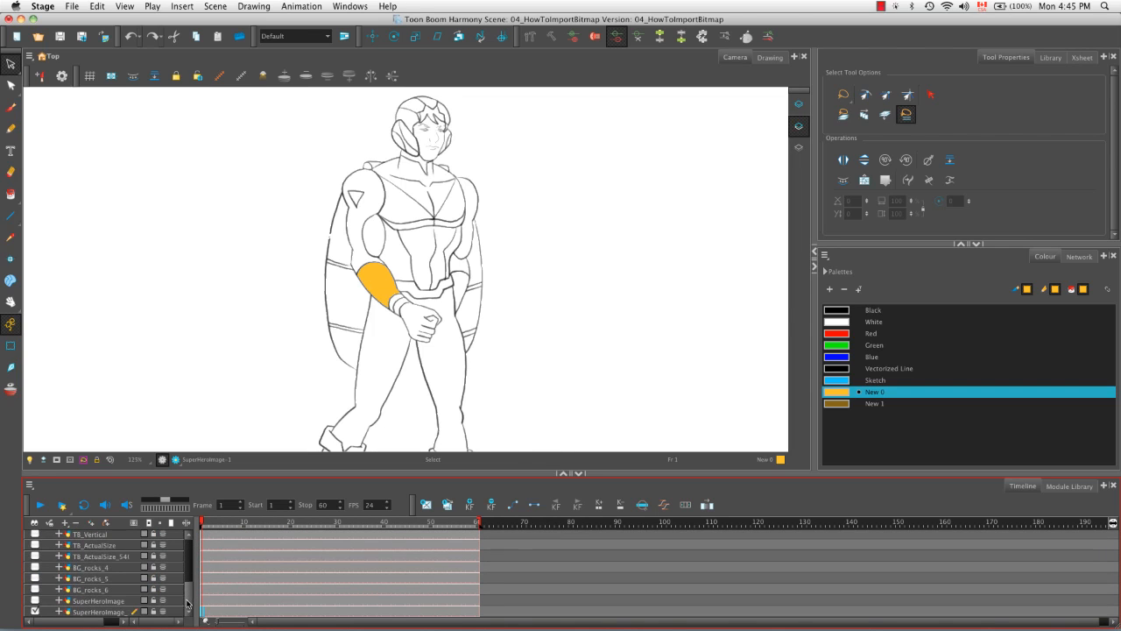
shift+click(106, 611)
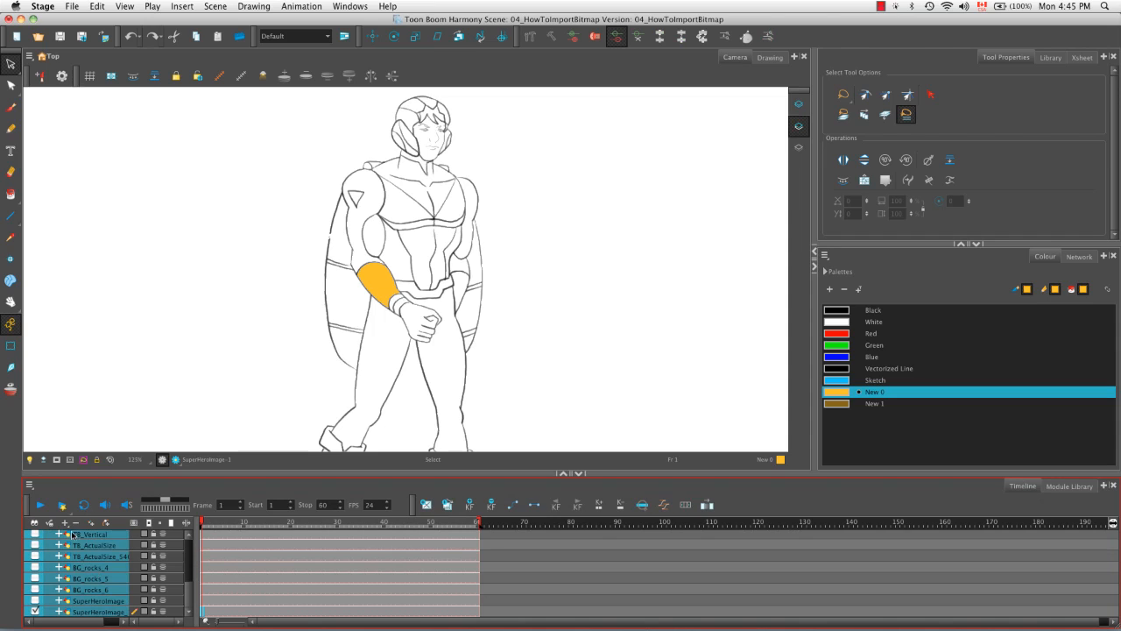
click(77, 523)
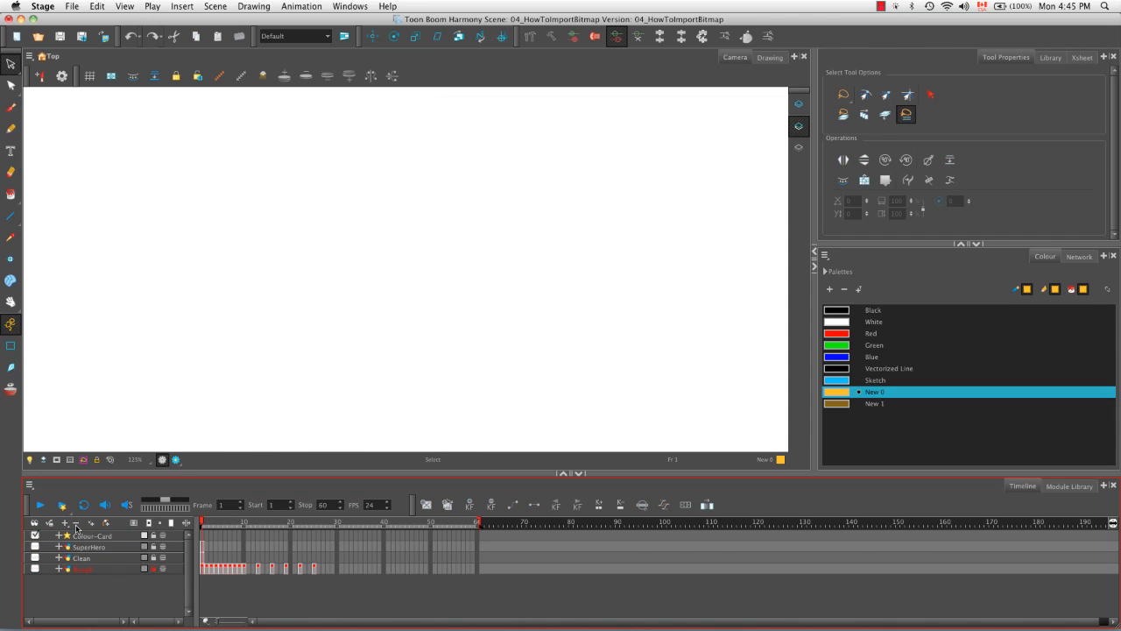
click(81, 538)
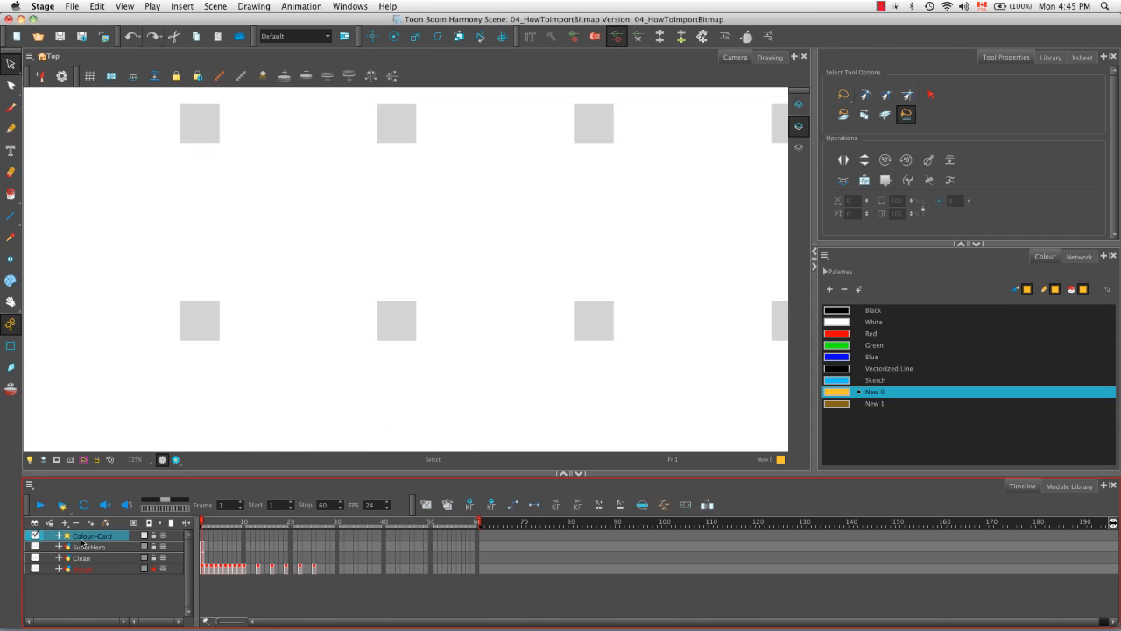
click(76, 523)
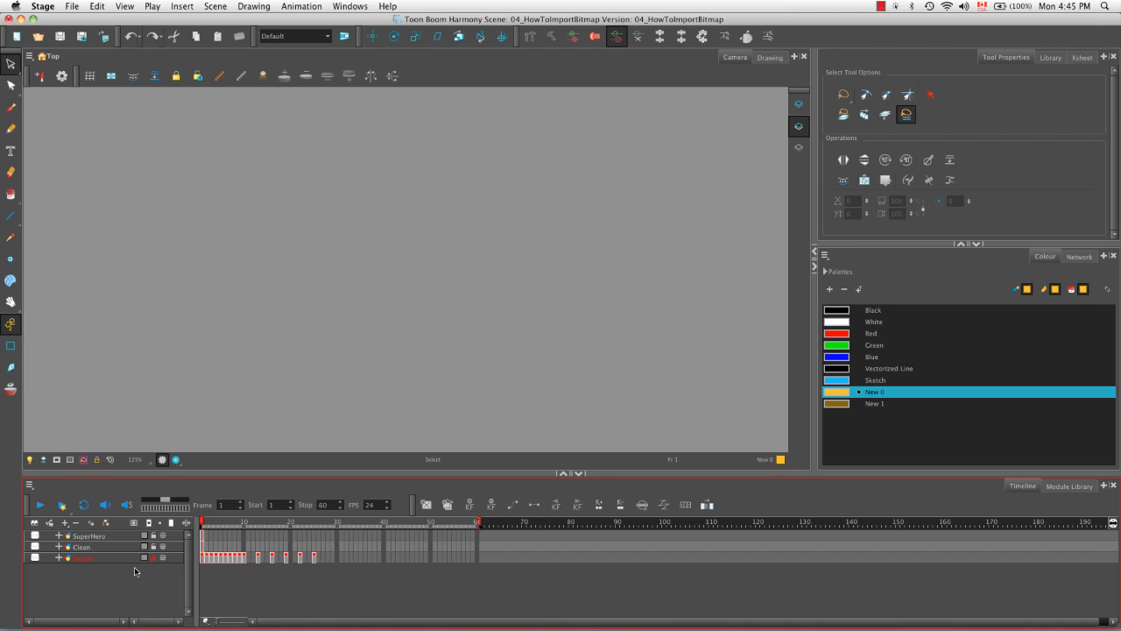
- Import the BG_city, BG_moon, BG_rocks_back, BG_rocks and BG_sky PNGs as Toon Boom bitmap drawings on filename-based layers, with Actual Size alignment and Straight alpha
click(104, 36)
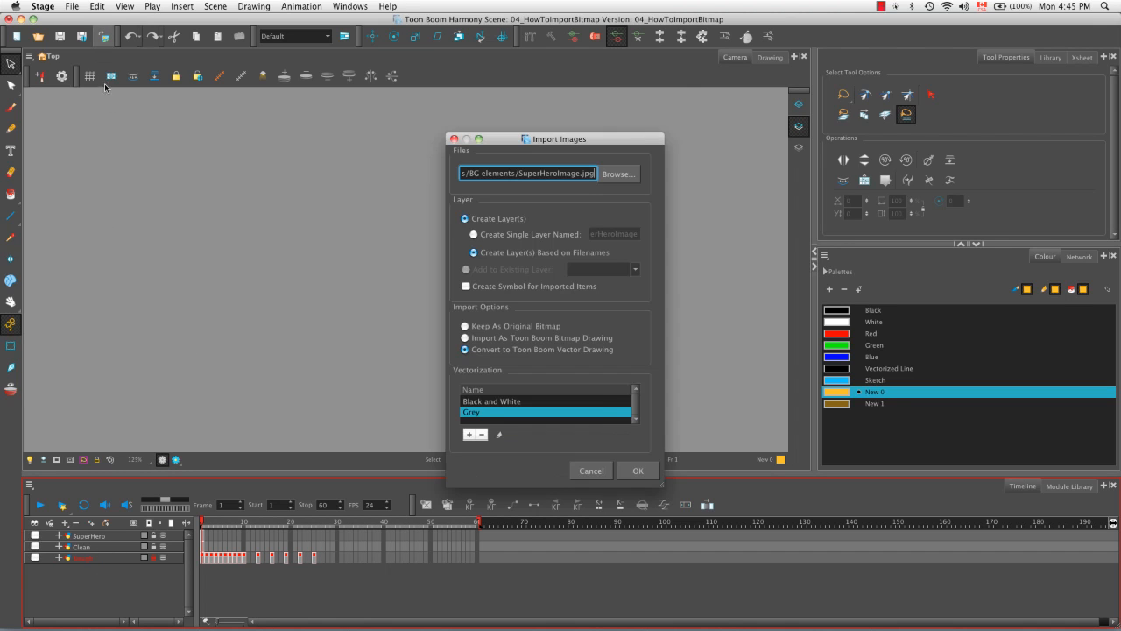
click(632, 175)
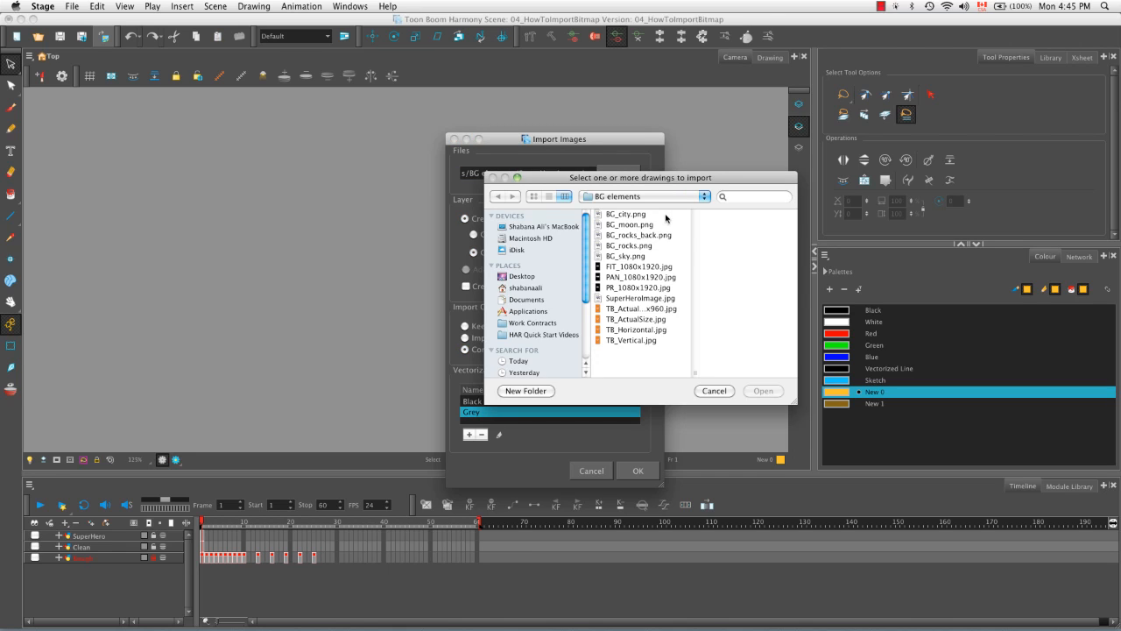
click(643, 215)
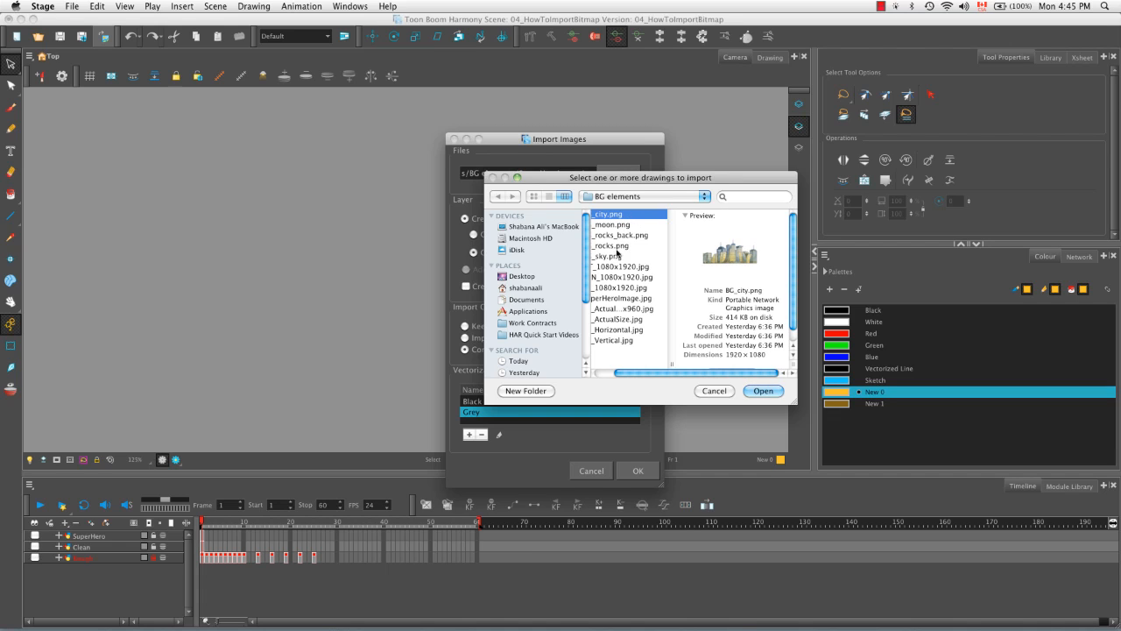
scroll(635, 371, left, 3)
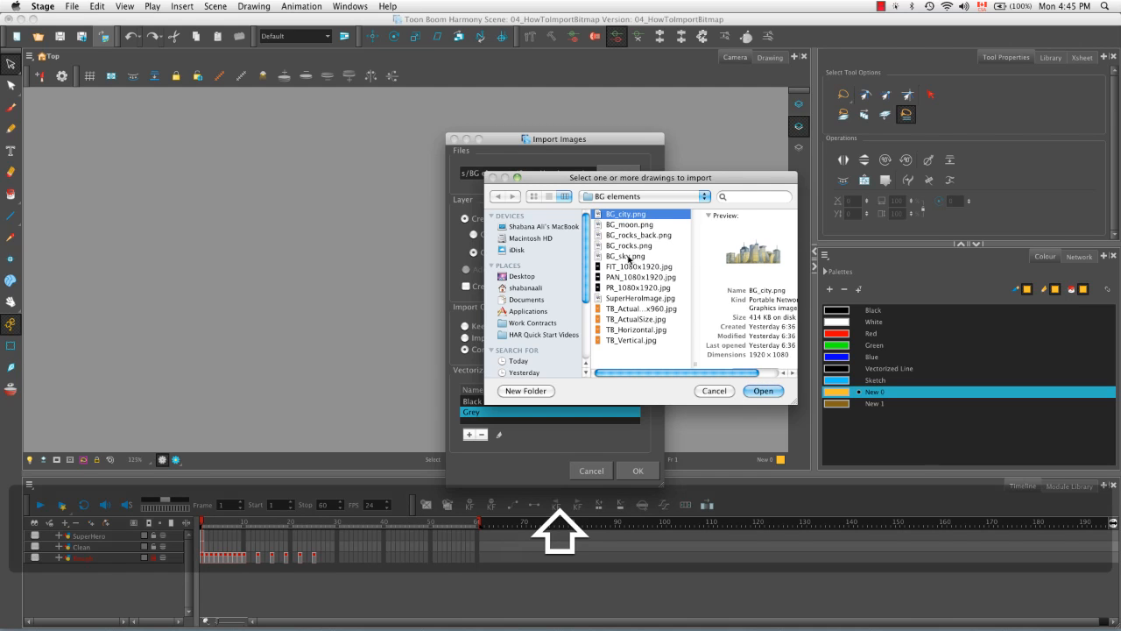
shift+click(635, 257)
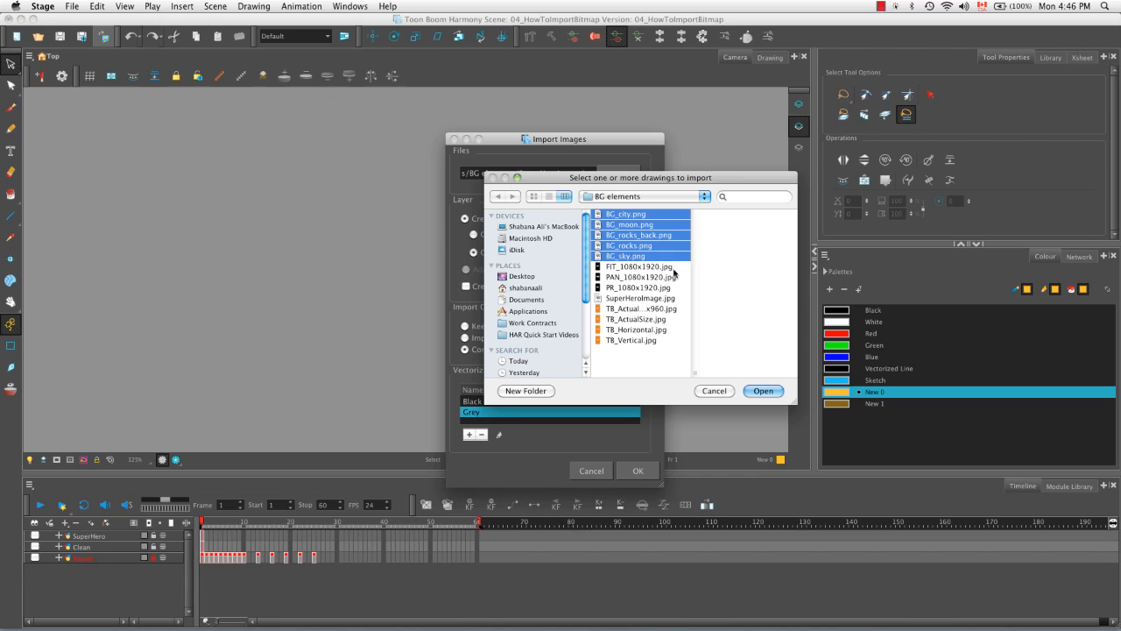
click(761, 391)
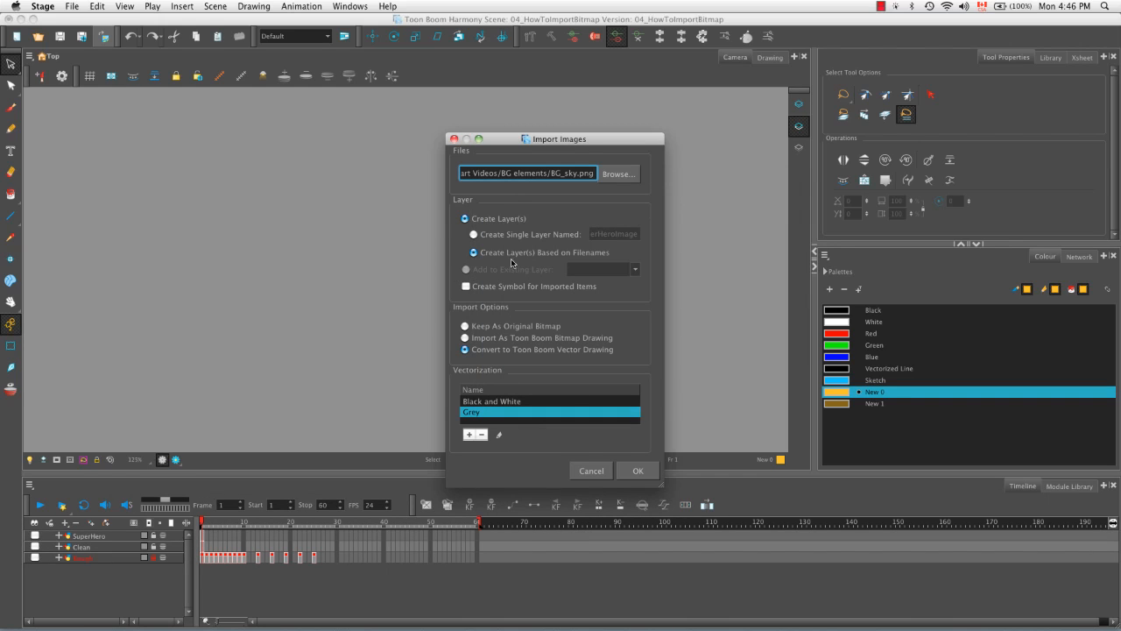
click(465, 337)
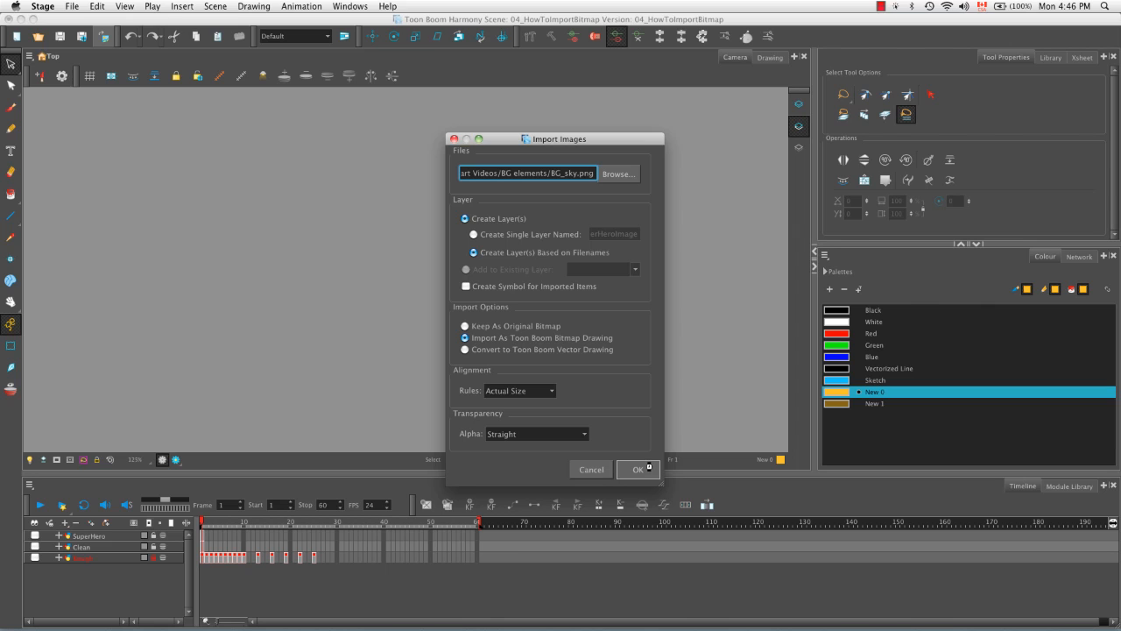
click(638, 469)
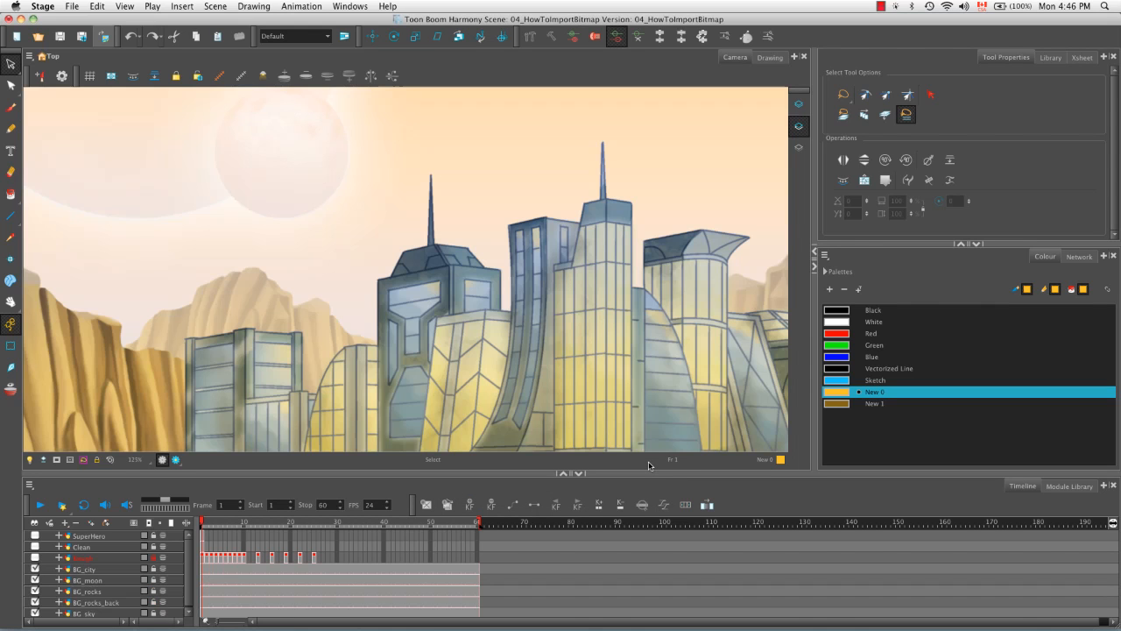
click(649, 460)
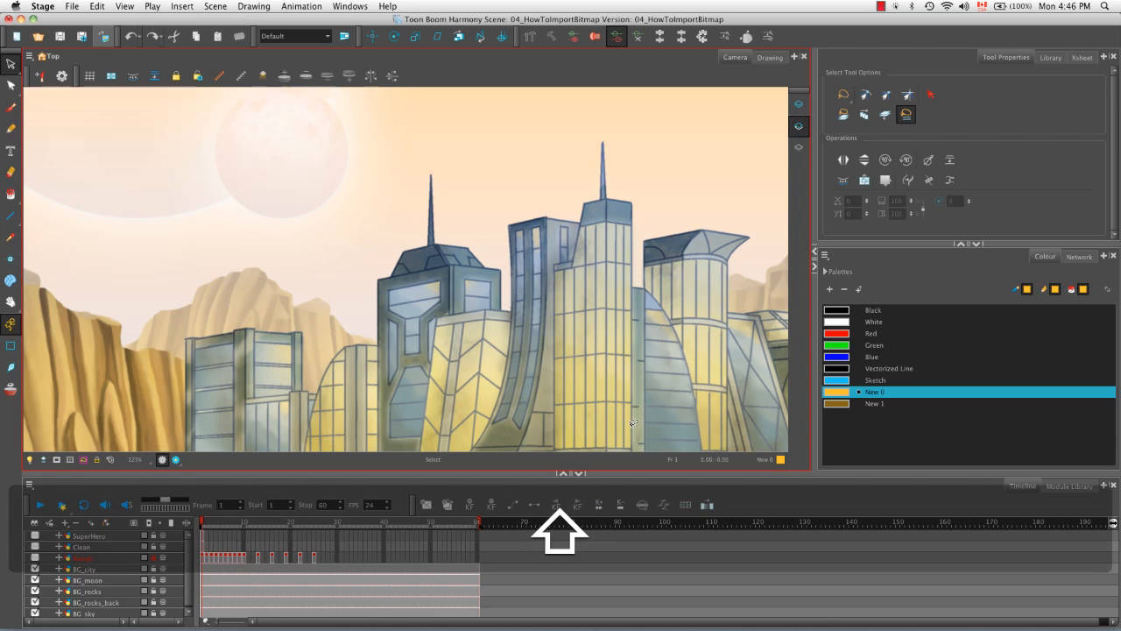
- Reorder the timeline layers so BG_rocks sits above BG_city and BG_rocks_back sits between BG_city and BG_moon
key(shift+m)
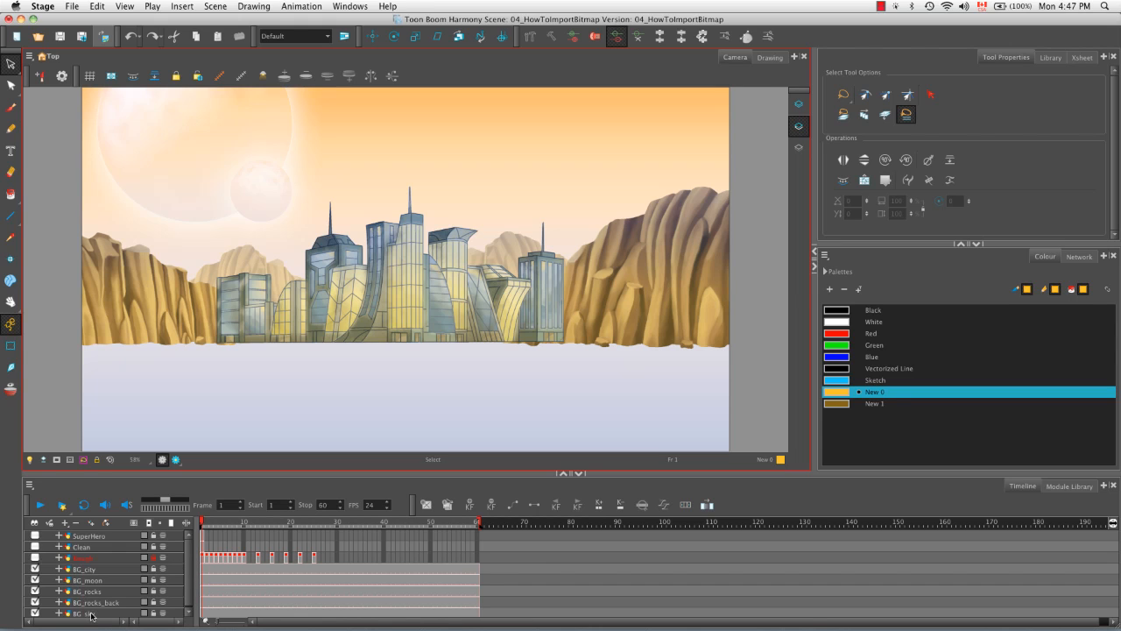
click(104, 594)
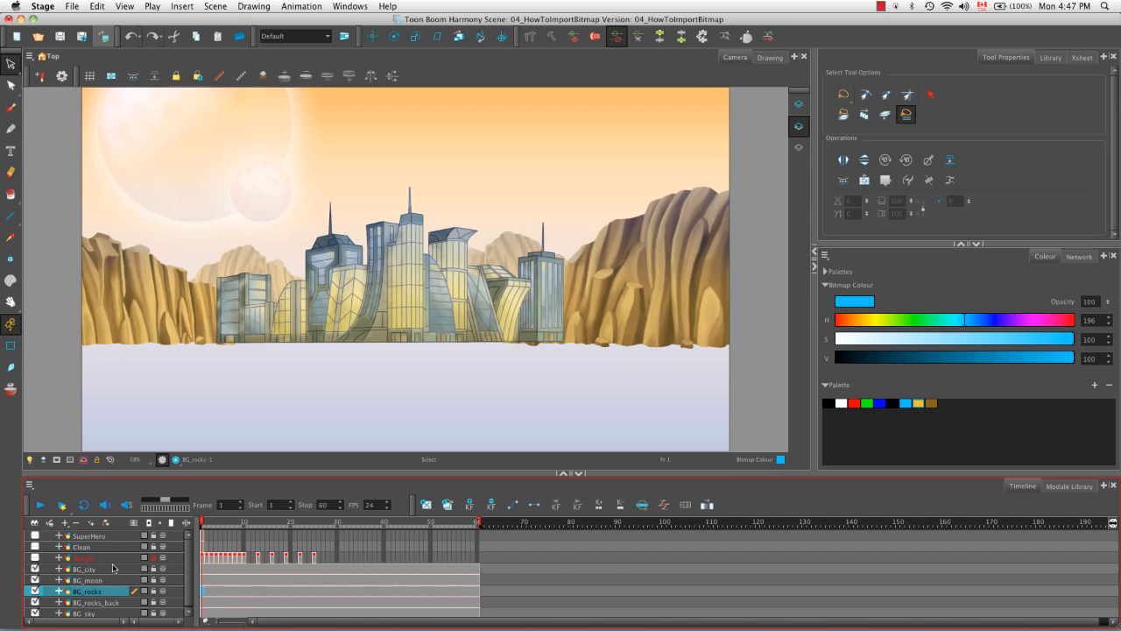
drag(113, 568, 111, 569)
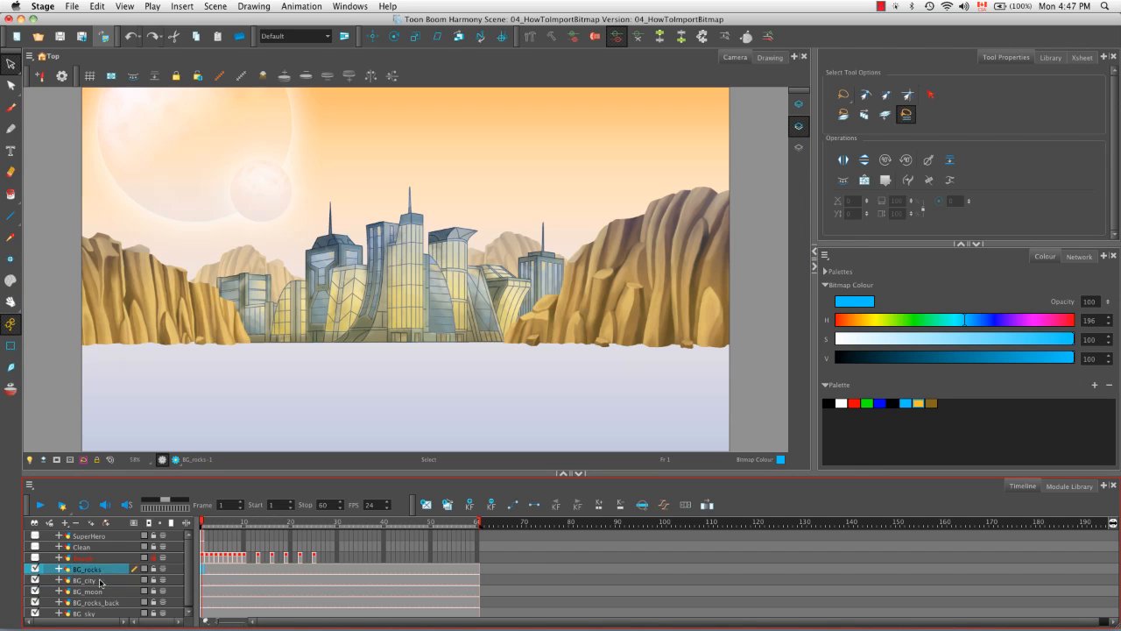
click(105, 603)
drag(106, 603, 104, 587)
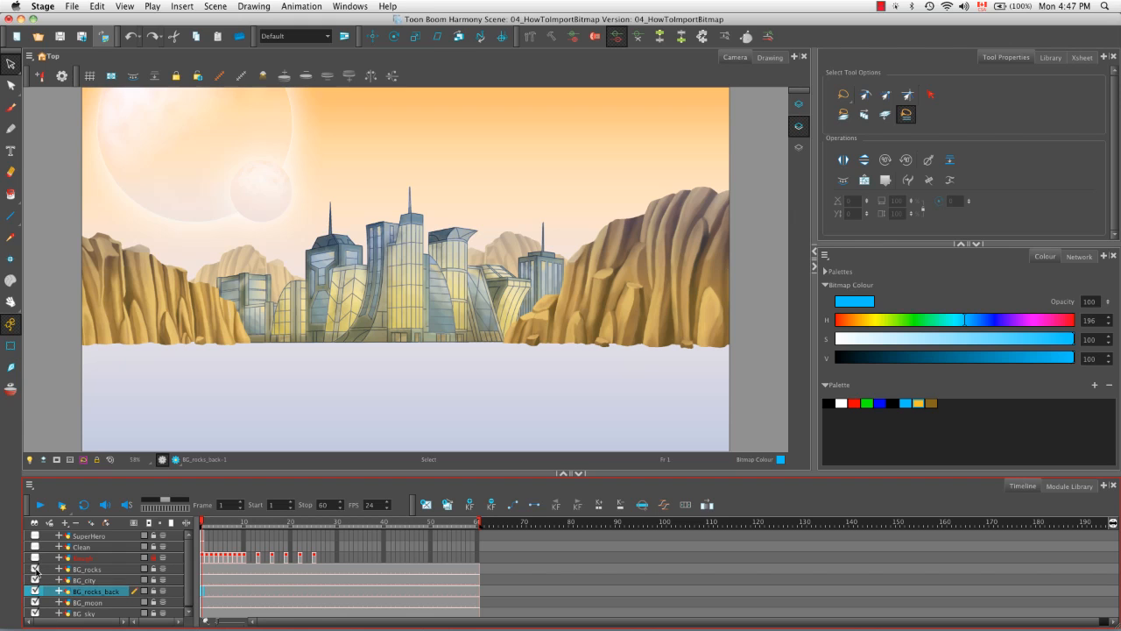
- Hide the BG_sky, BG_moon, BG_rocks_back, BG_city and BG_rocks layers
click(35, 613)
click(35, 603)
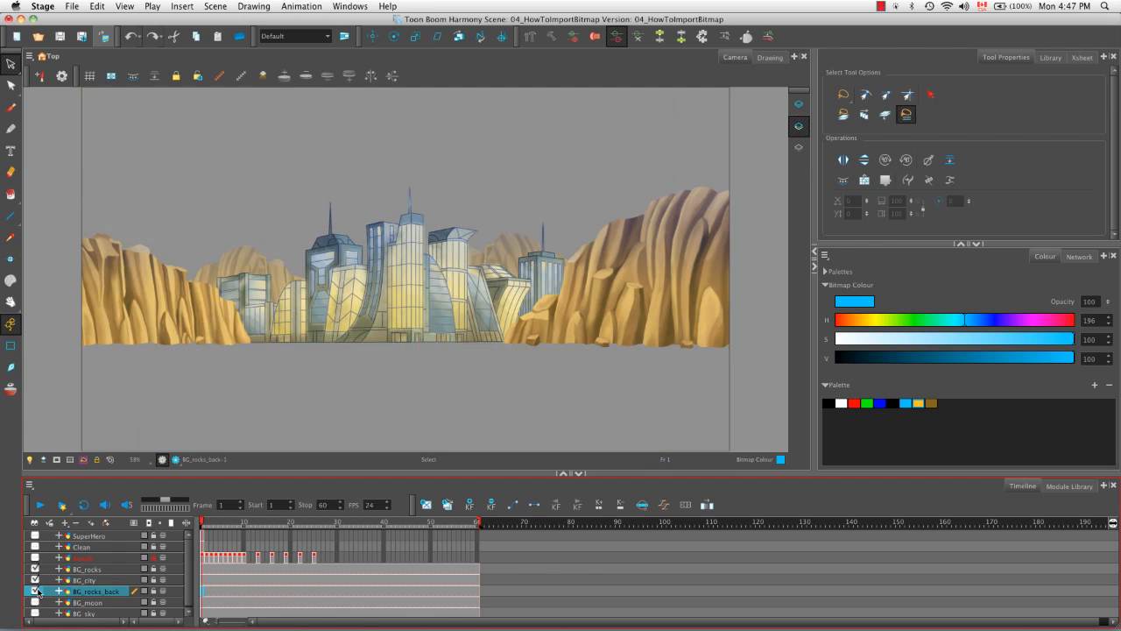
click(35, 592)
click(35, 579)
click(35, 569)
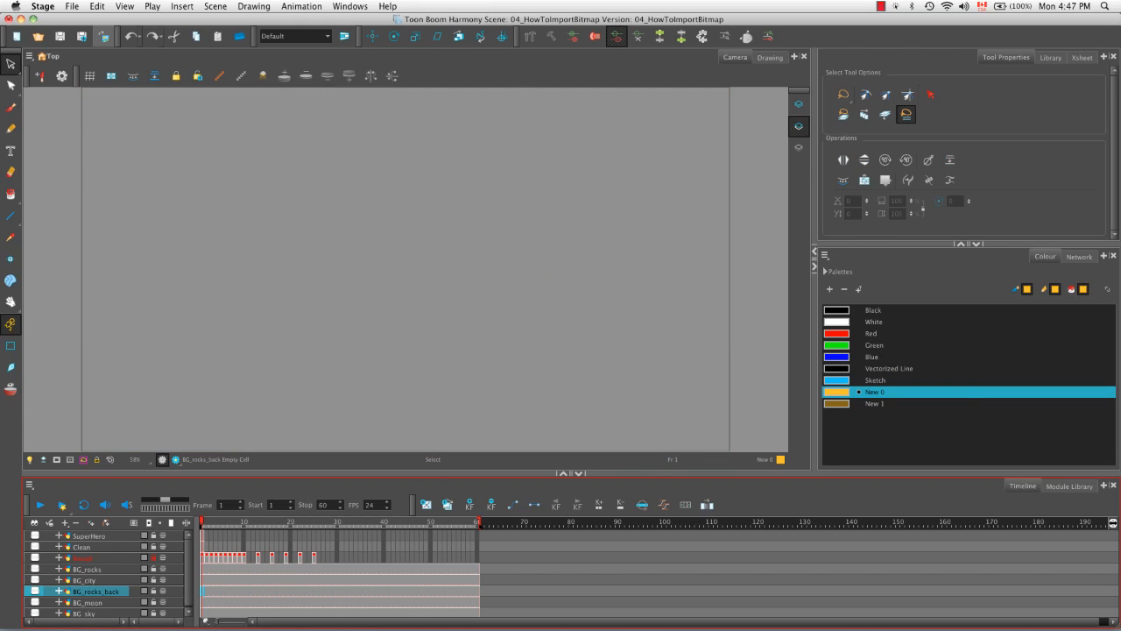
- Show the background layers again one by one, from BG_sky through BG_moon, BG_rocks_back and BG_city to BG_rocks, to examine the stacking
click(35, 613)
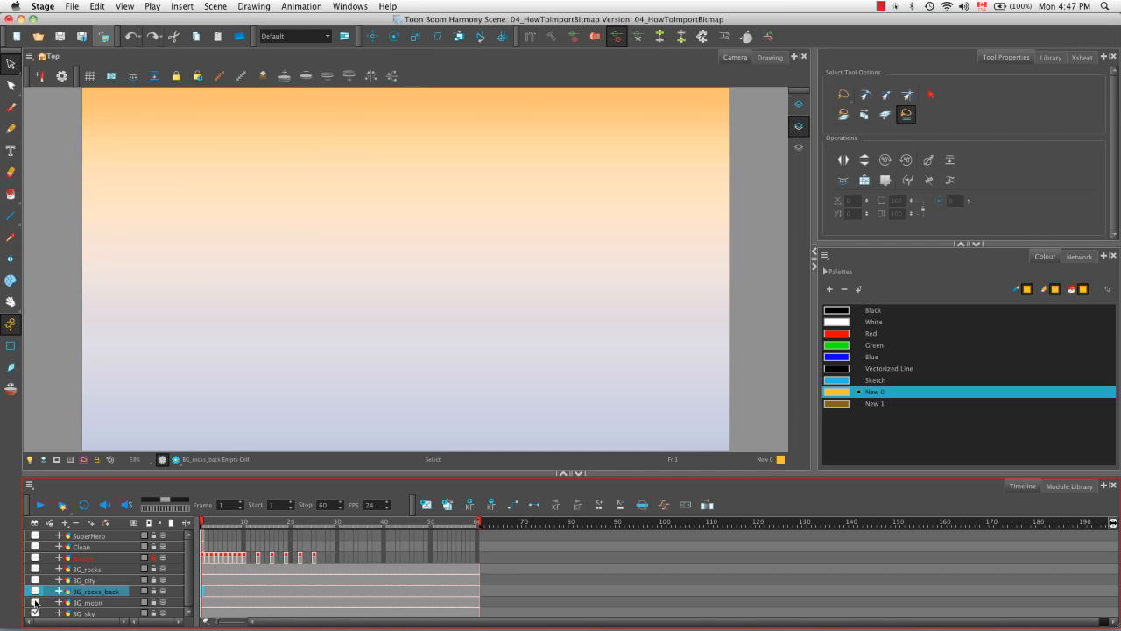
click(35, 603)
click(39, 592)
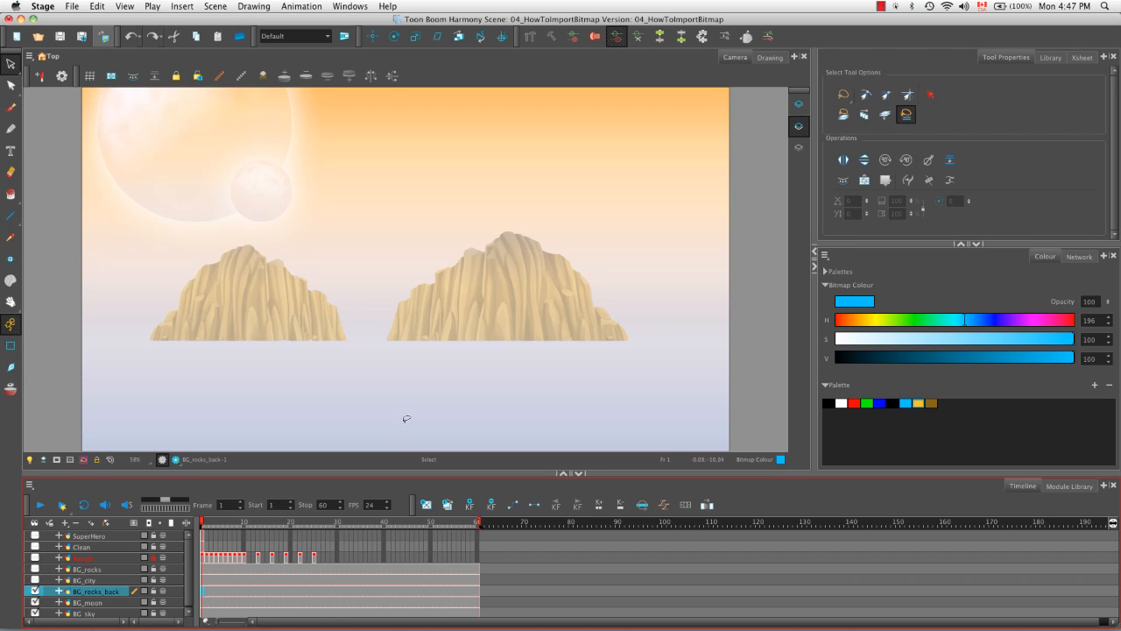
click(35, 580)
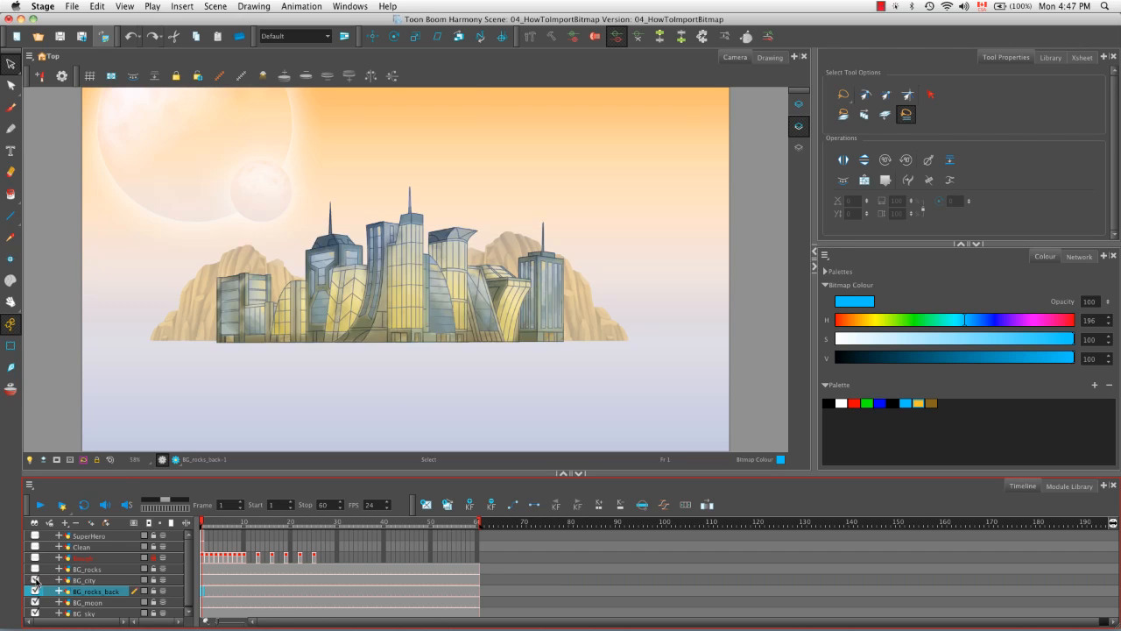
click(35, 568)
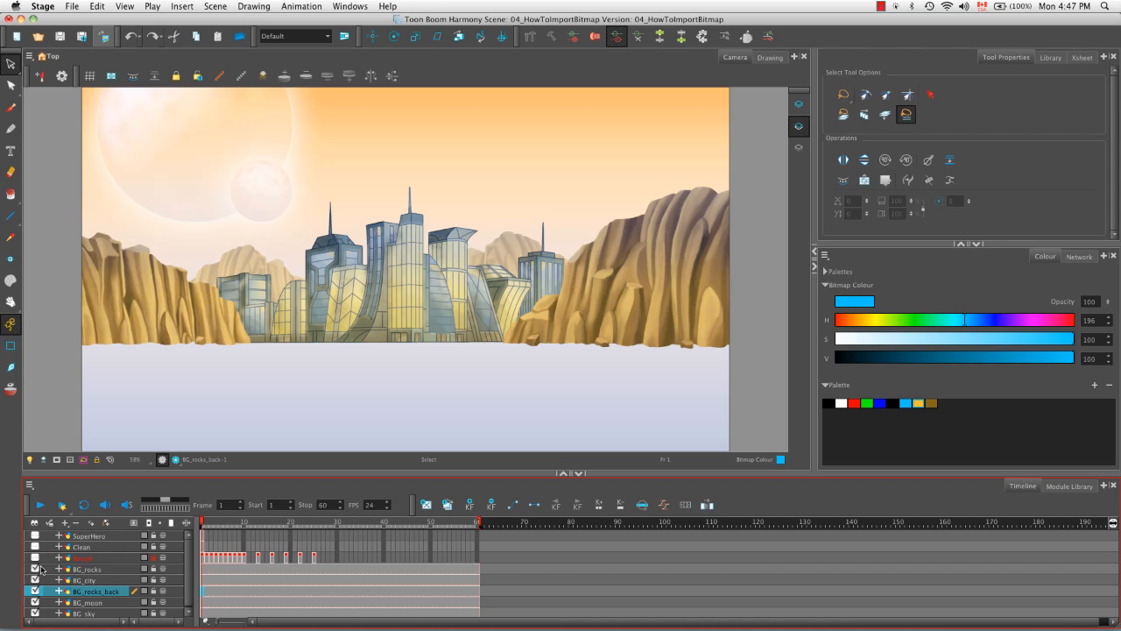